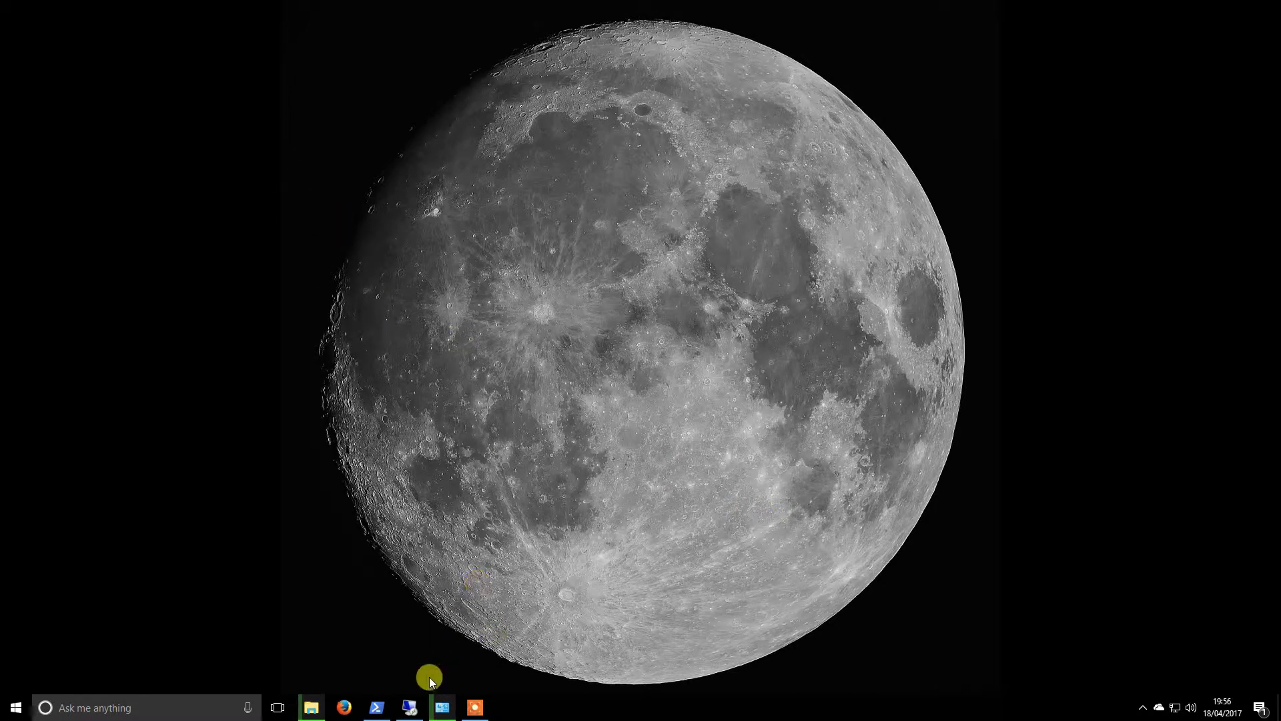
# Bring the svr29 remote desktop session up full screen
pyautogui.click(431, 649)
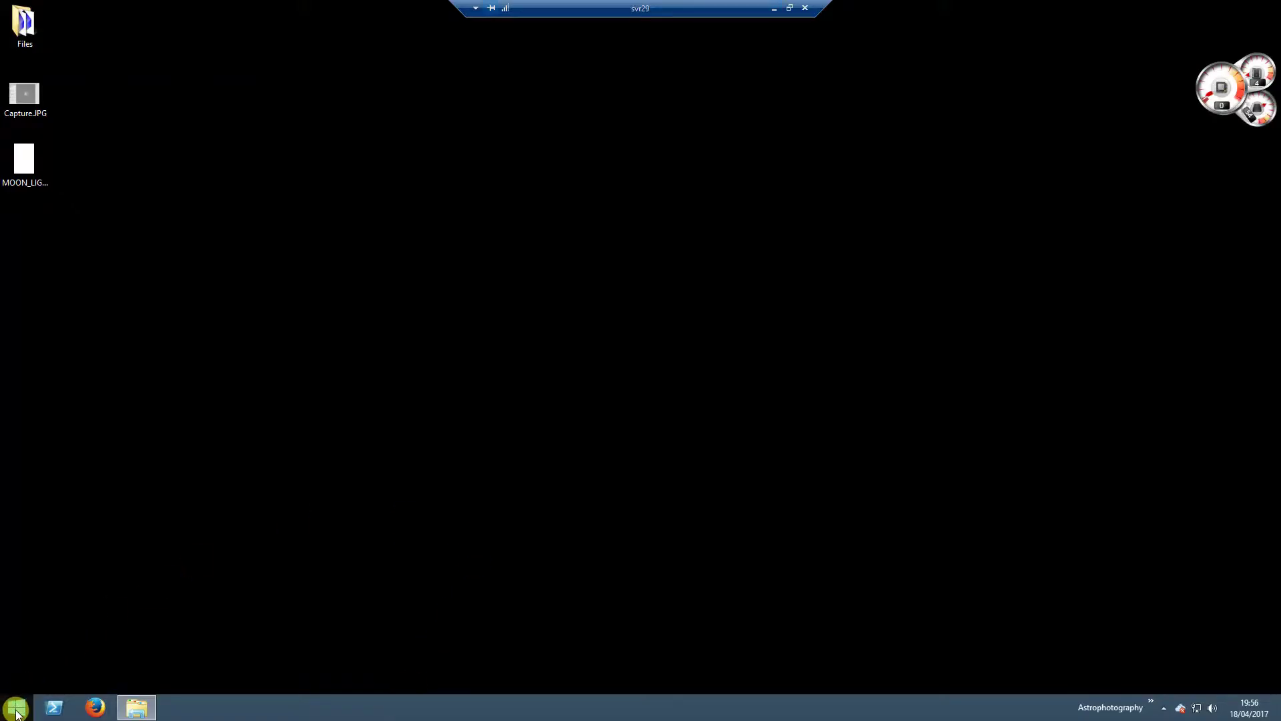
# Launch PixInsight Core from the Windows Start screen
pyautogui.click(14, 706)
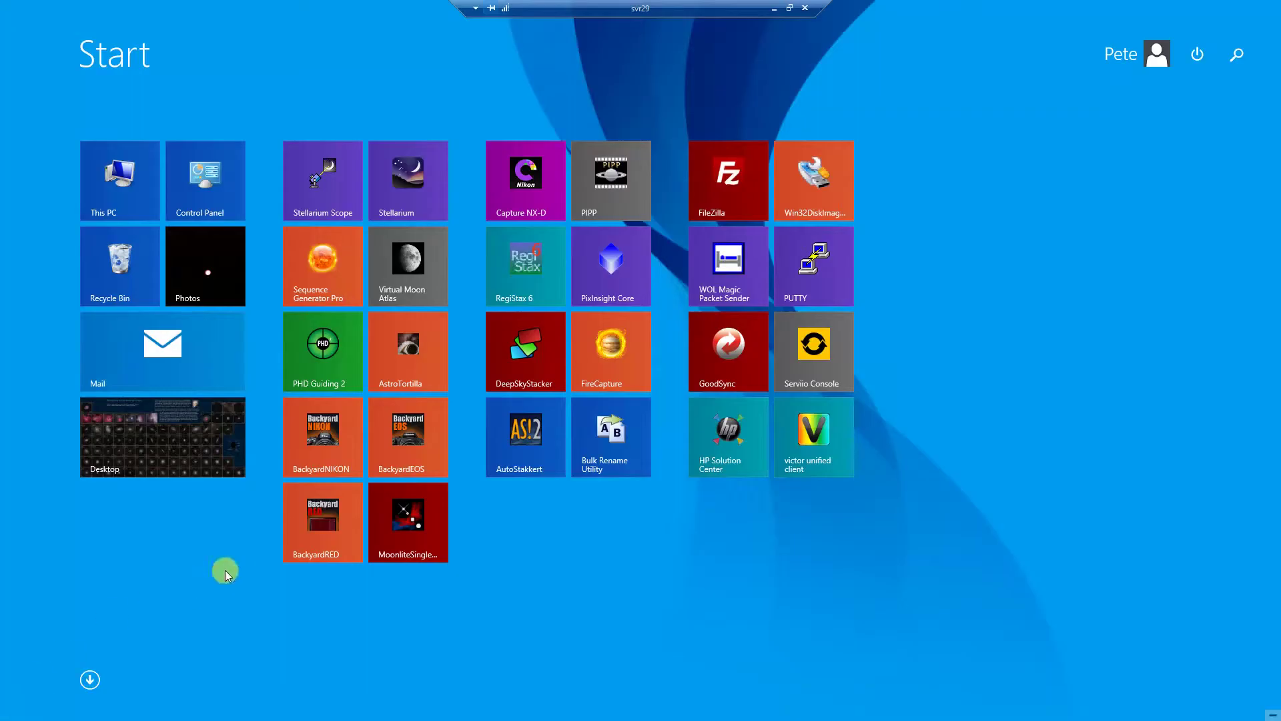
pyautogui.click(612, 265)
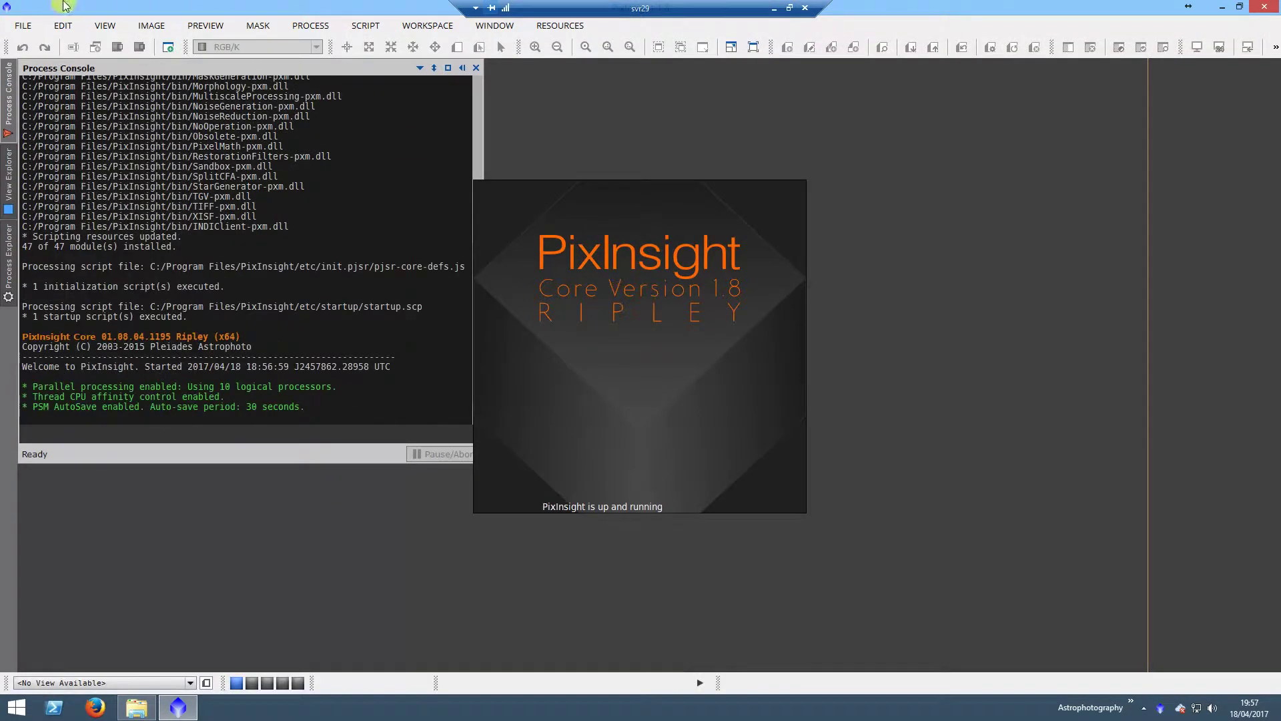
# Load the Deep Space - 2017.xosm project
pyautogui.click(31, 29)
pyautogui.click(77, 171)
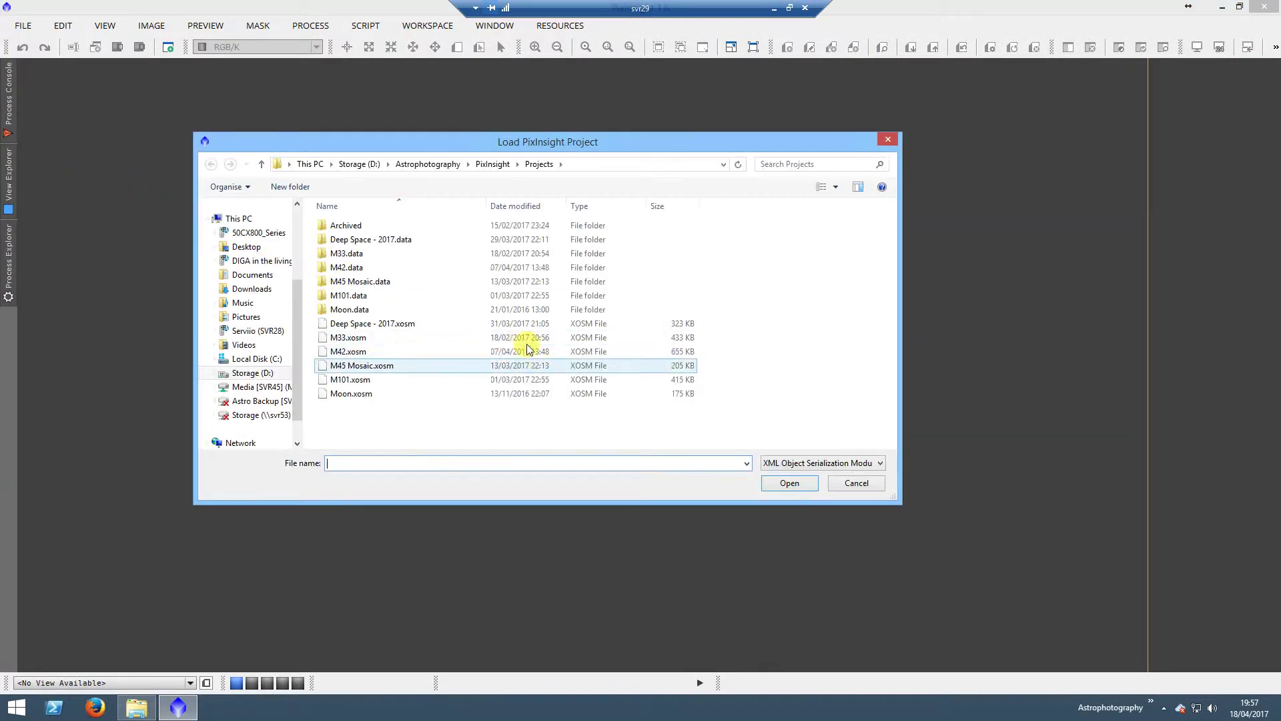
pyautogui.doubleClick(372, 323)
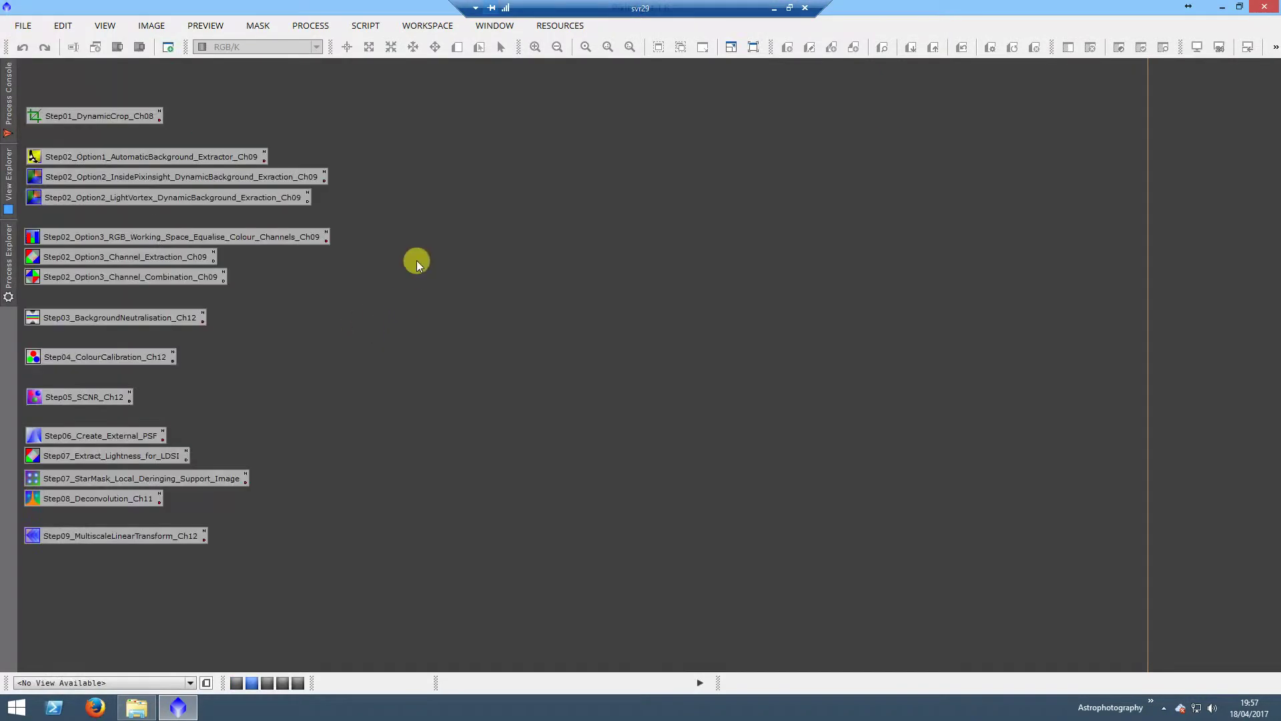
# Switch to workspace 1 and review the Step process icons, starting with Step01 Blink
pyautogui.click(237, 683)
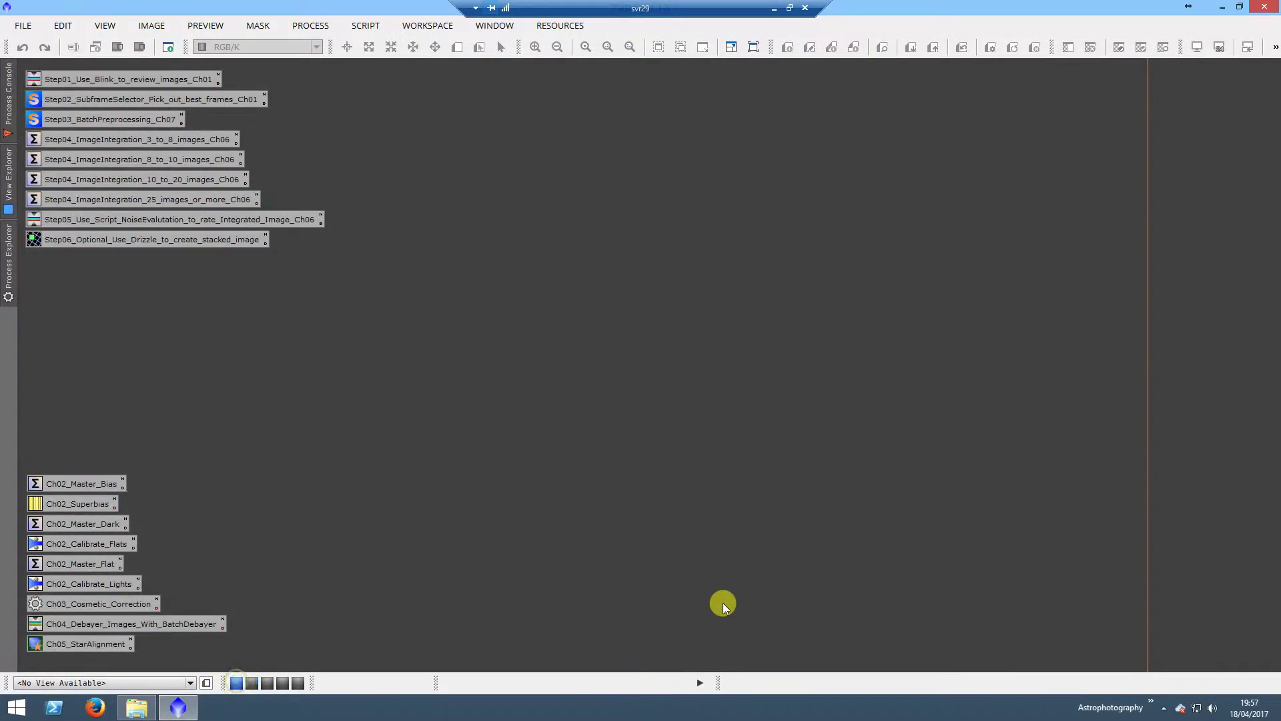
pyautogui.moveTo(413, 337); pyautogui.dragTo(38, 72)
pyautogui.click(486, 275)
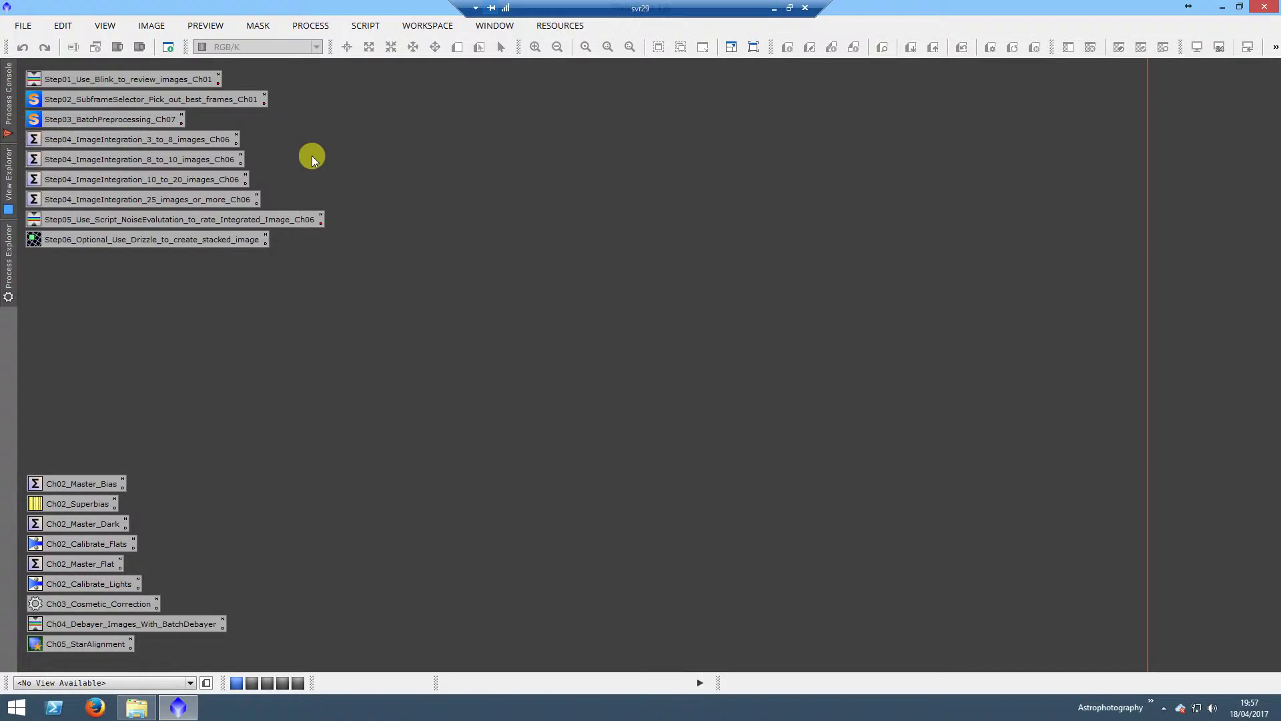
pyautogui.click(124, 79)
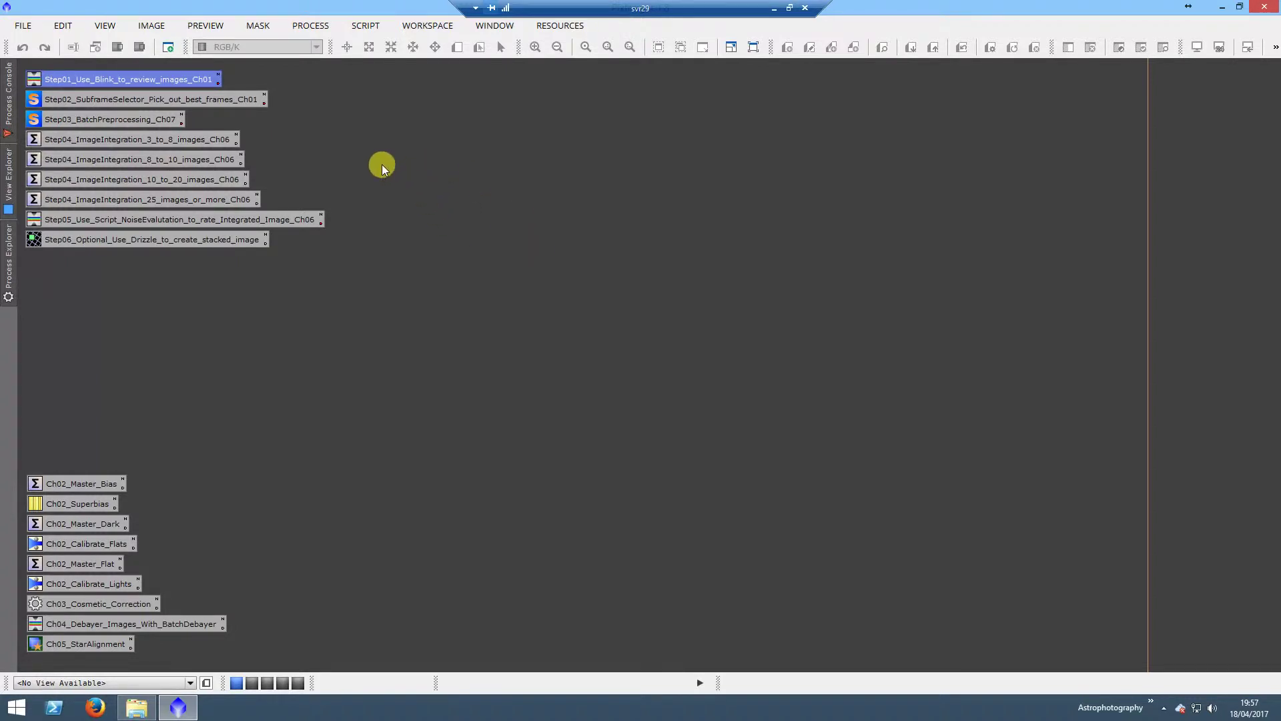
pyautogui.click(131, 98)
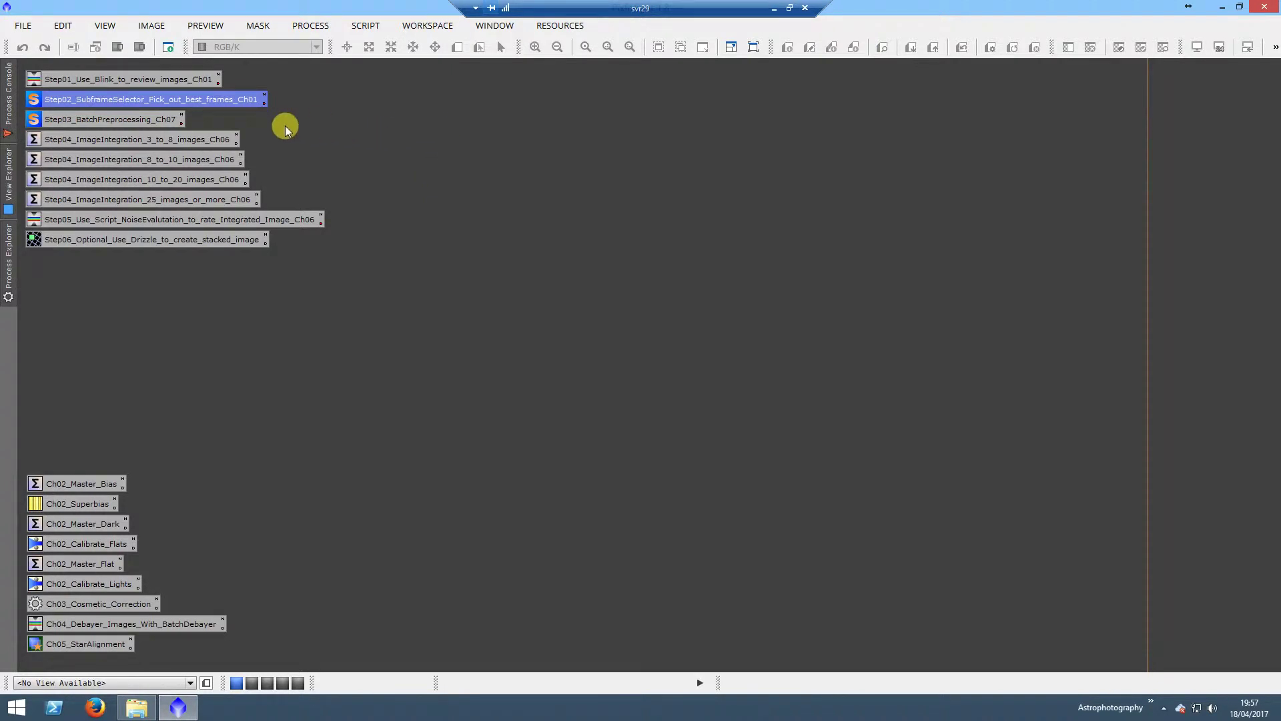
pyautogui.click(107, 120)
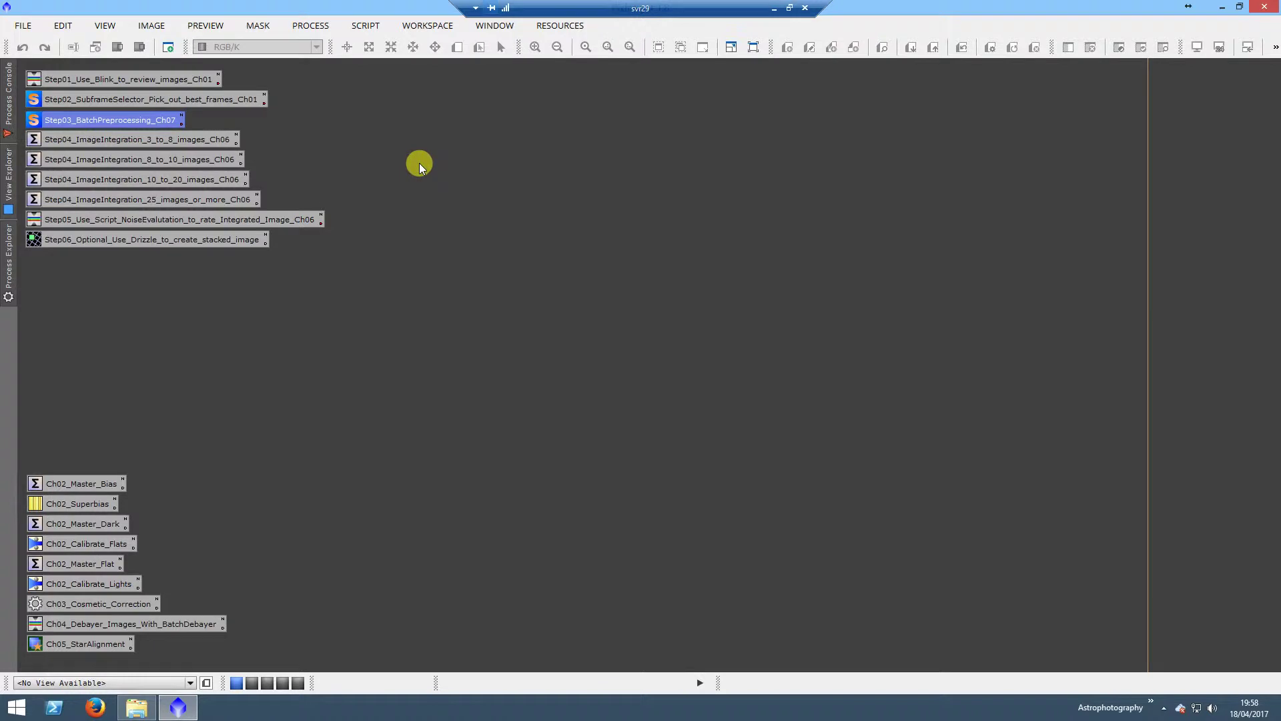
pyautogui.click(437, 201)
pyautogui.moveTo(272, 131); pyautogui.dragTo(415, 206)
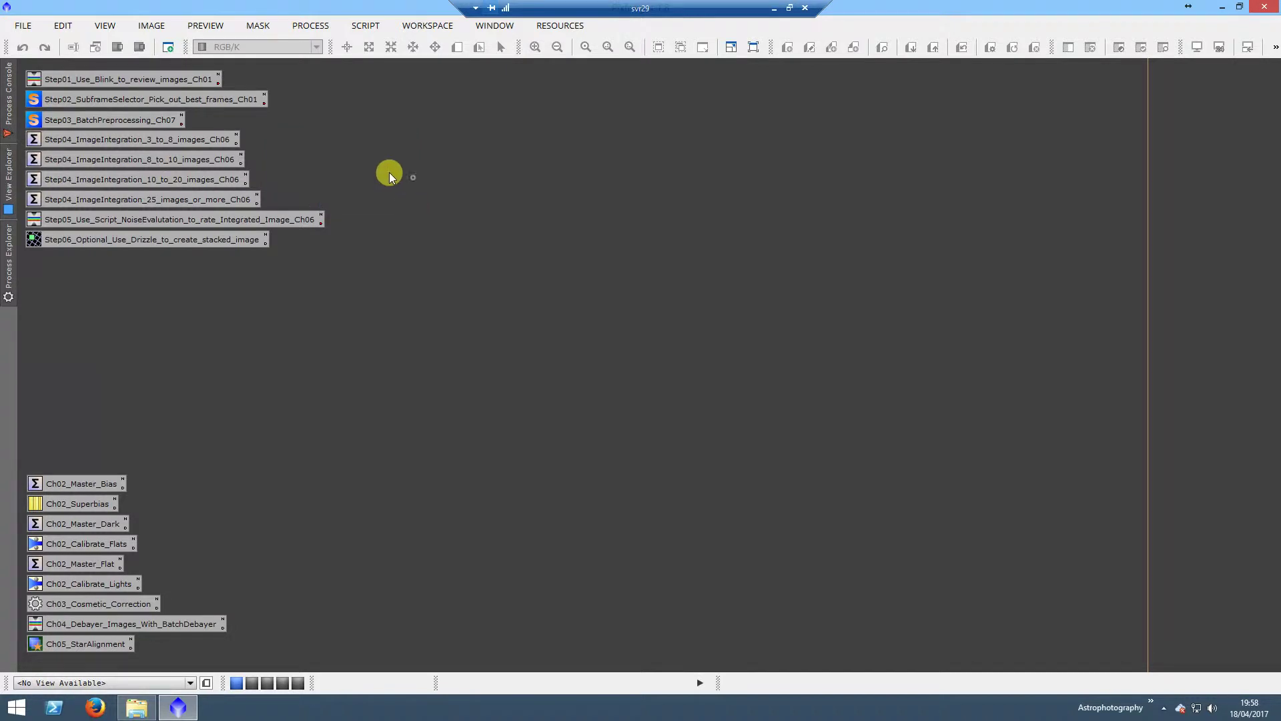
pyautogui.moveTo(273, 134); pyautogui.dragTo(415, 200)
pyautogui.click(180, 139)
pyautogui.click(184, 159)
pyautogui.click(185, 180)
pyautogui.click(177, 200)
pyautogui.click(437, 211)
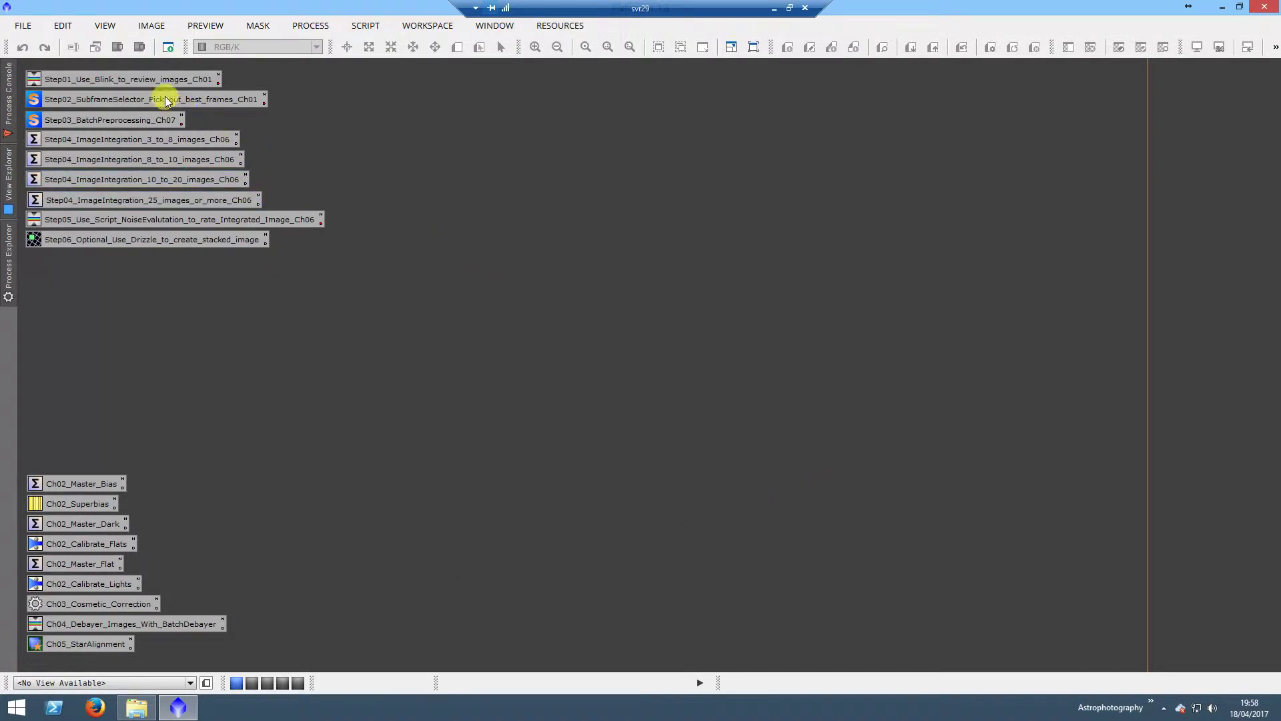
# Close the stray BackgroundNeutralization window and start Blink from All Processes
pyautogui.doubleClick(134, 78)
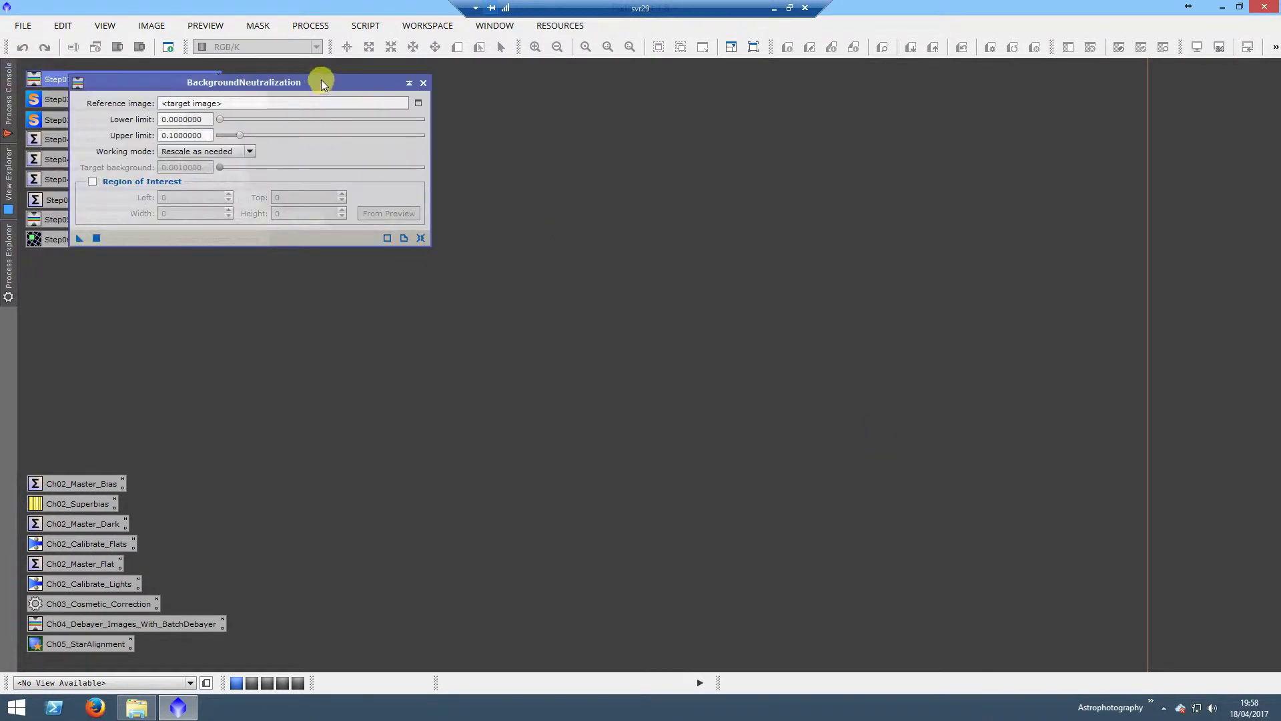
pyautogui.click(423, 82)
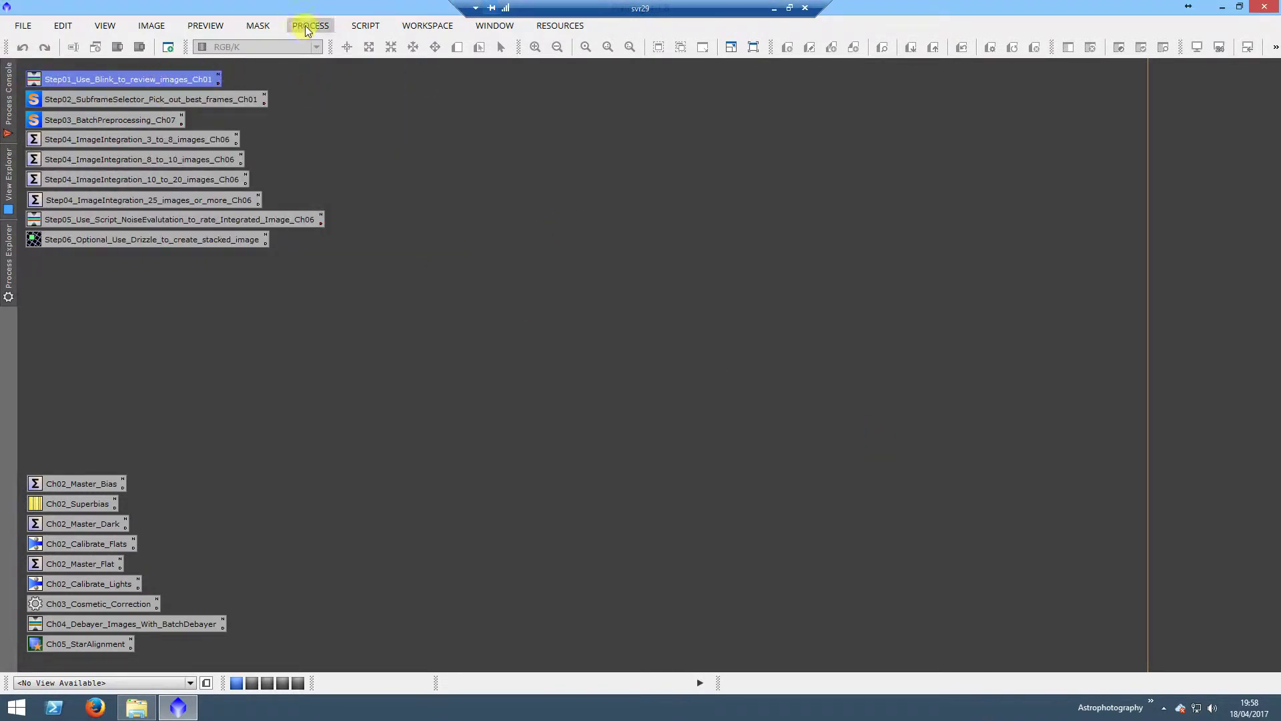
pyautogui.click(369, 27)
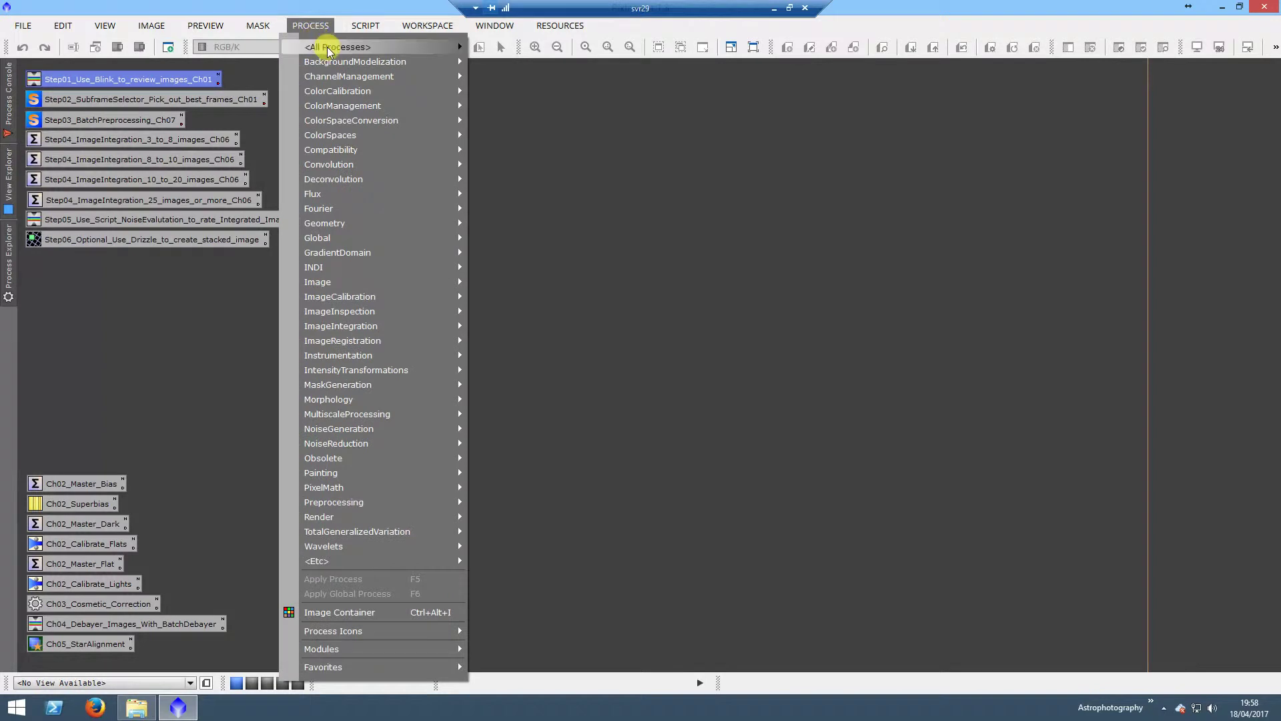
pyautogui.moveTo(405, 45)
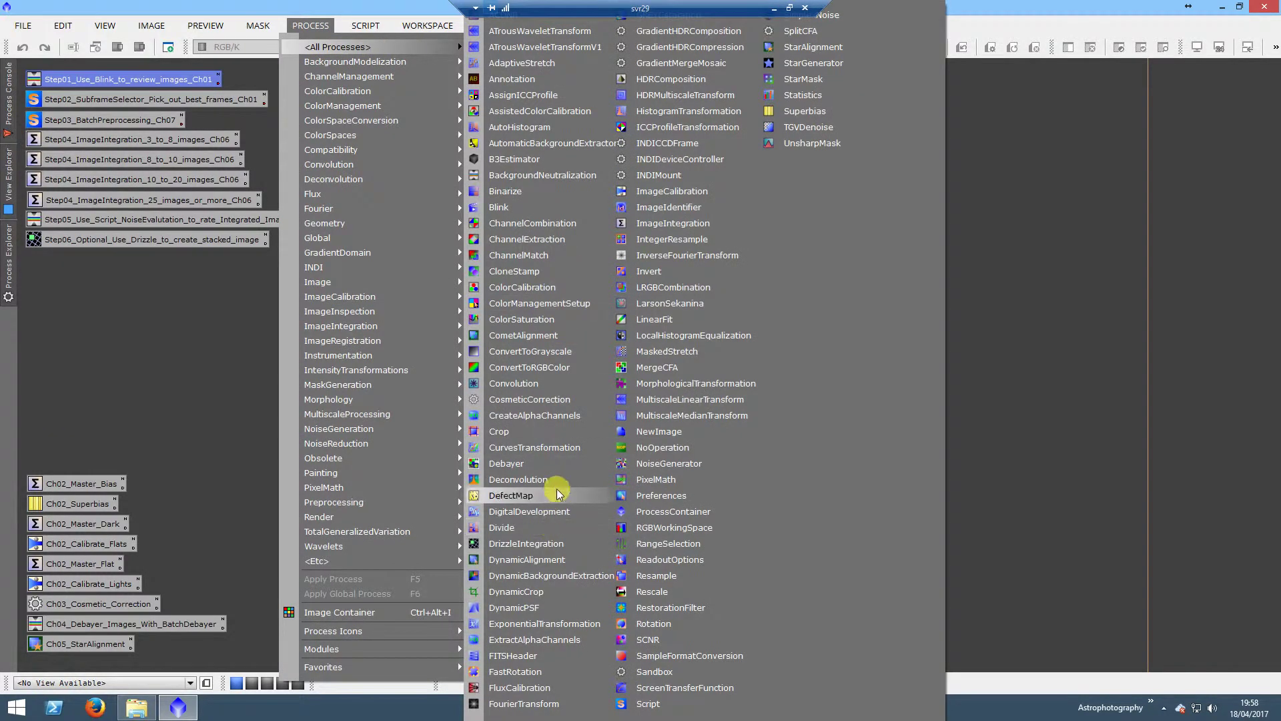
pyautogui.click(523, 207)
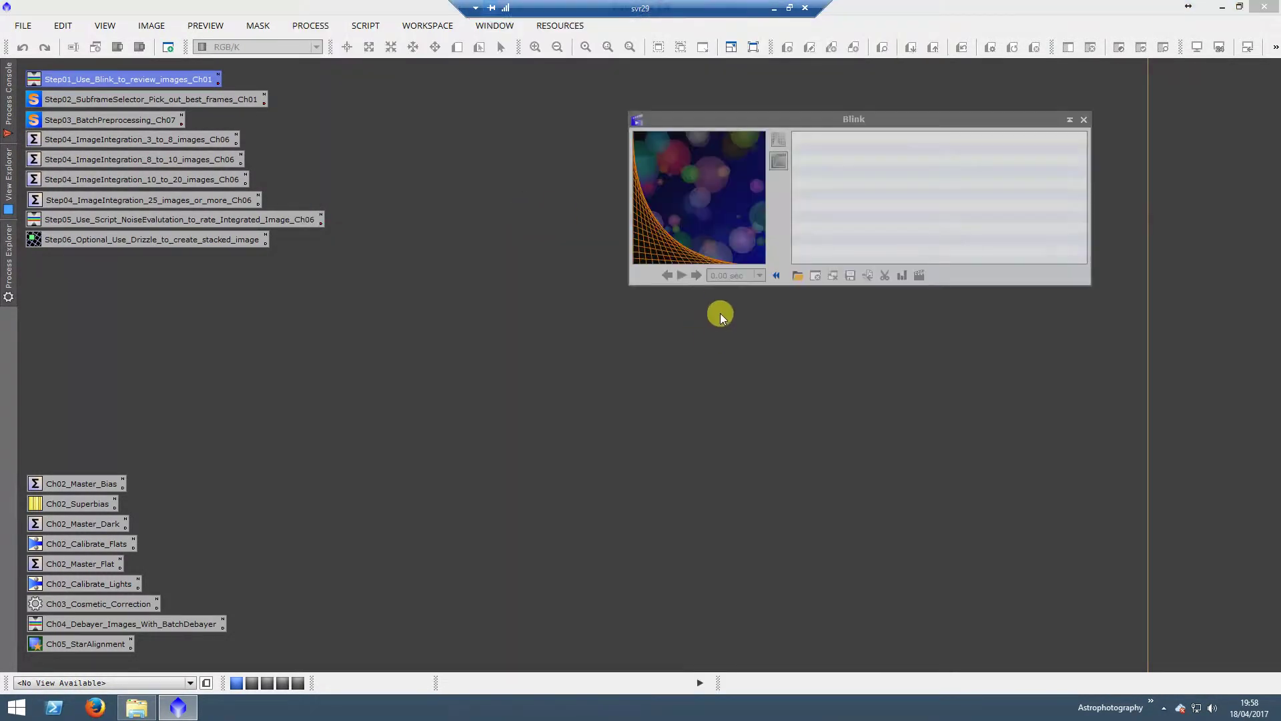
# Browse to SG Pro\Iris Nebula\17-04-17\Light\240 and select all the light frames
pyautogui.click(797, 275)
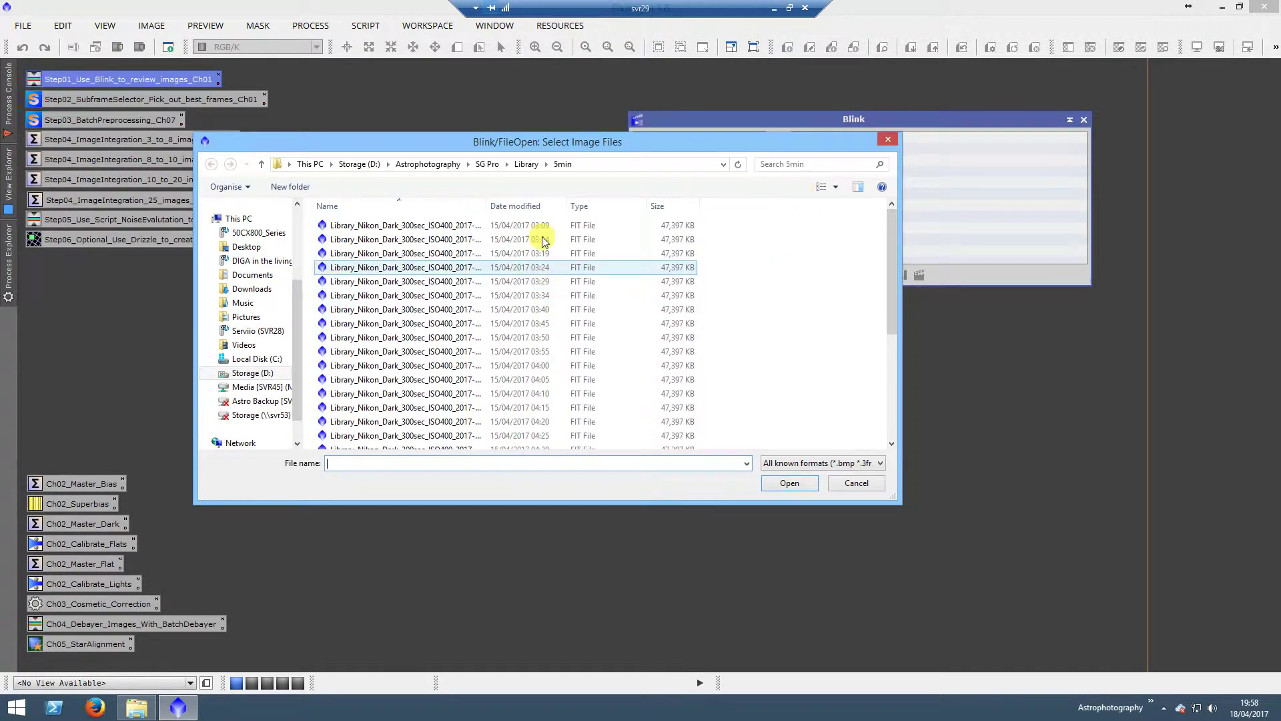
pyautogui.click(488, 164)
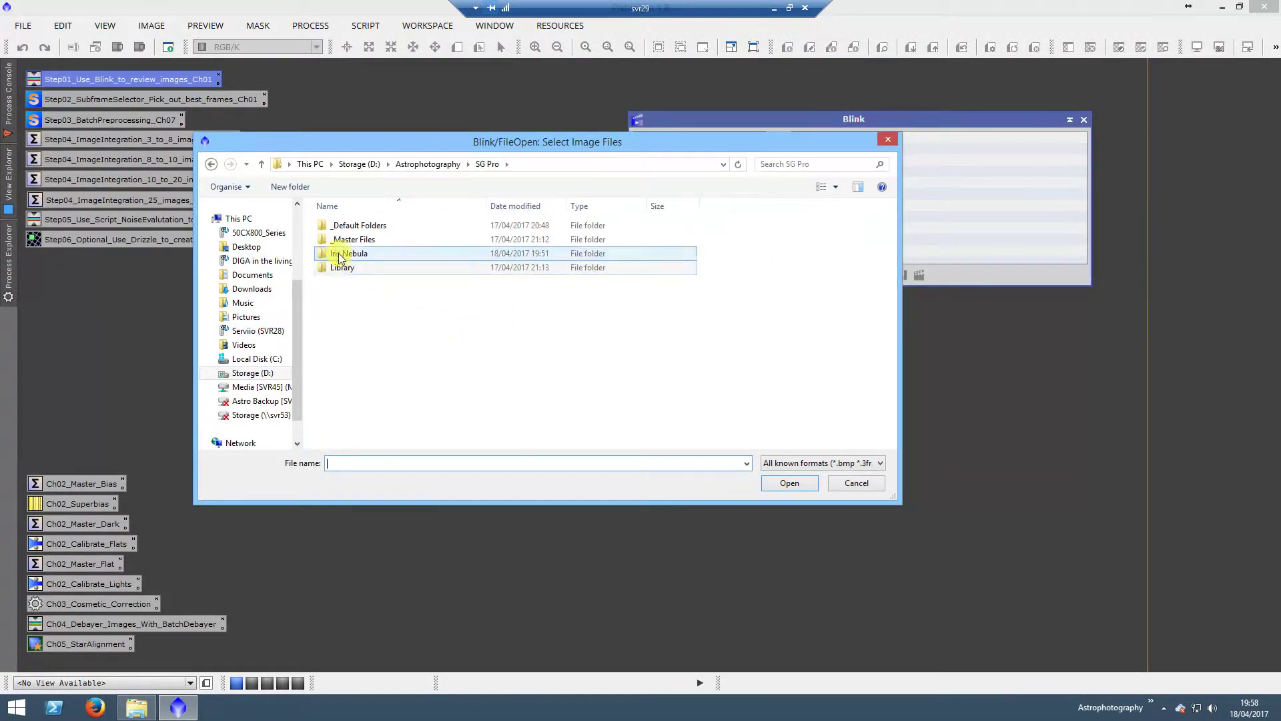
pyautogui.doubleClick(338, 253)
pyautogui.doubleClick(364, 225)
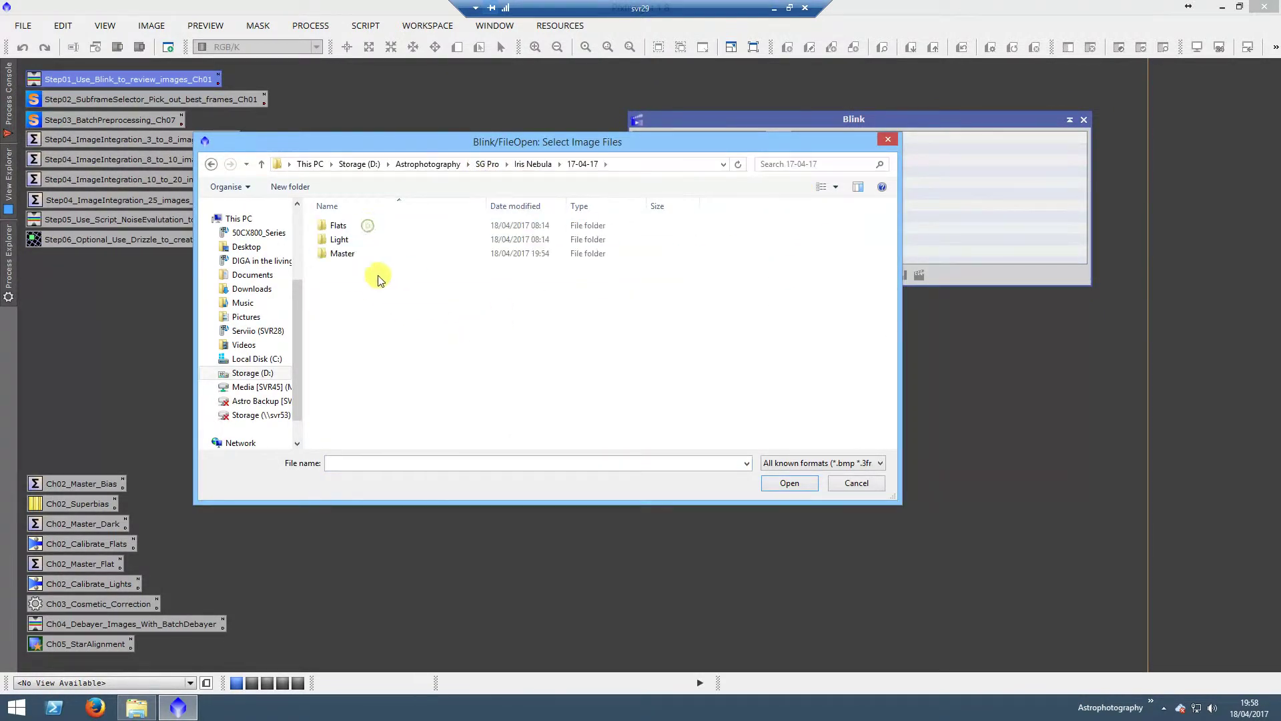
pyautogui.doubleClick(346, 239)
pyautogui.doubleClick(349, 253)
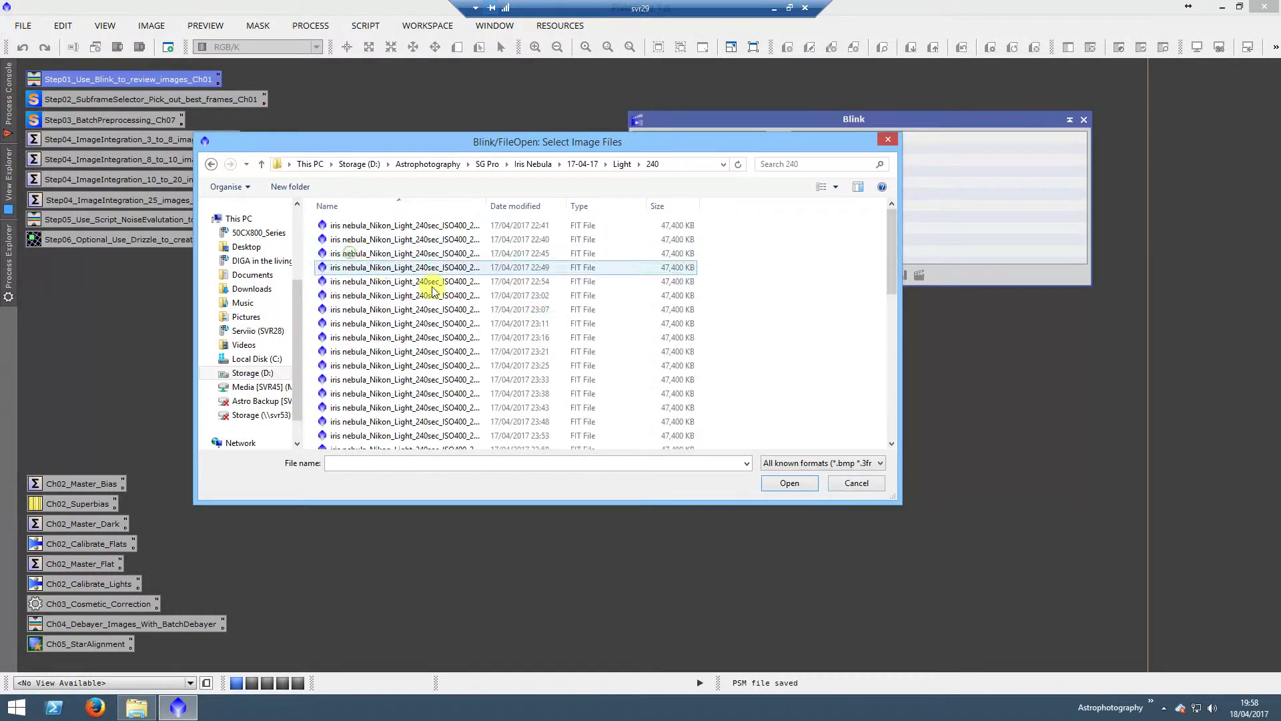
pyautogui.click(471, 309)
pyautogui.hotkey('ctrl', 'a')
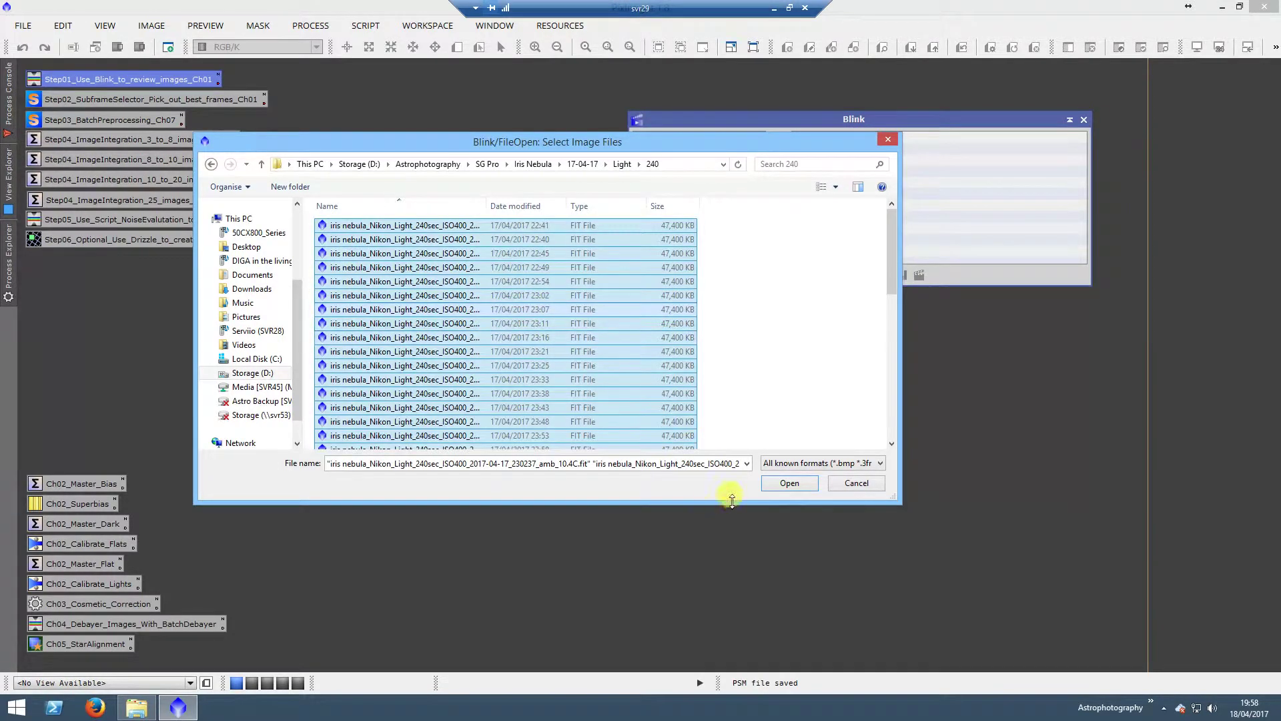
# Open all the selected 240-second Iris Nebula light frames in Blink
pyautogui.click(788, 483)
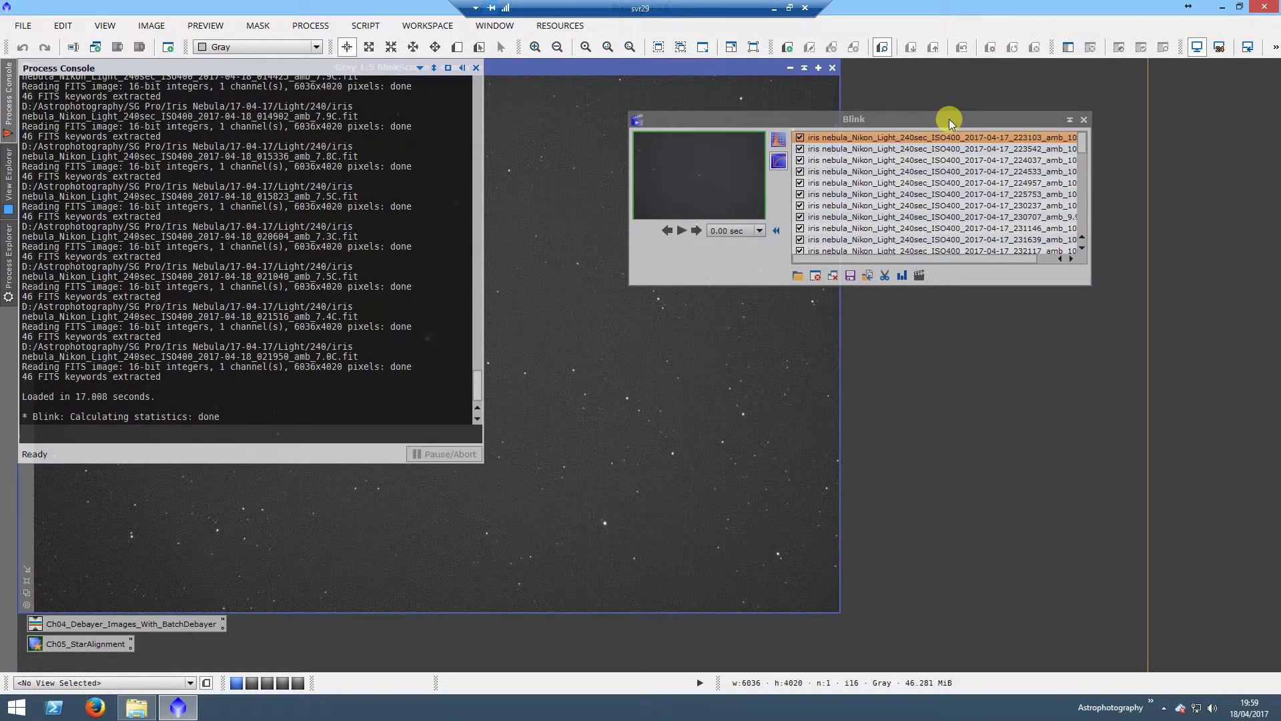
# Move Blink aside, view the first frame at 1:1, and pan to another star-field area
pyautogui.moveTo(989, 117); pyautogui.dragTo(1030, 114)
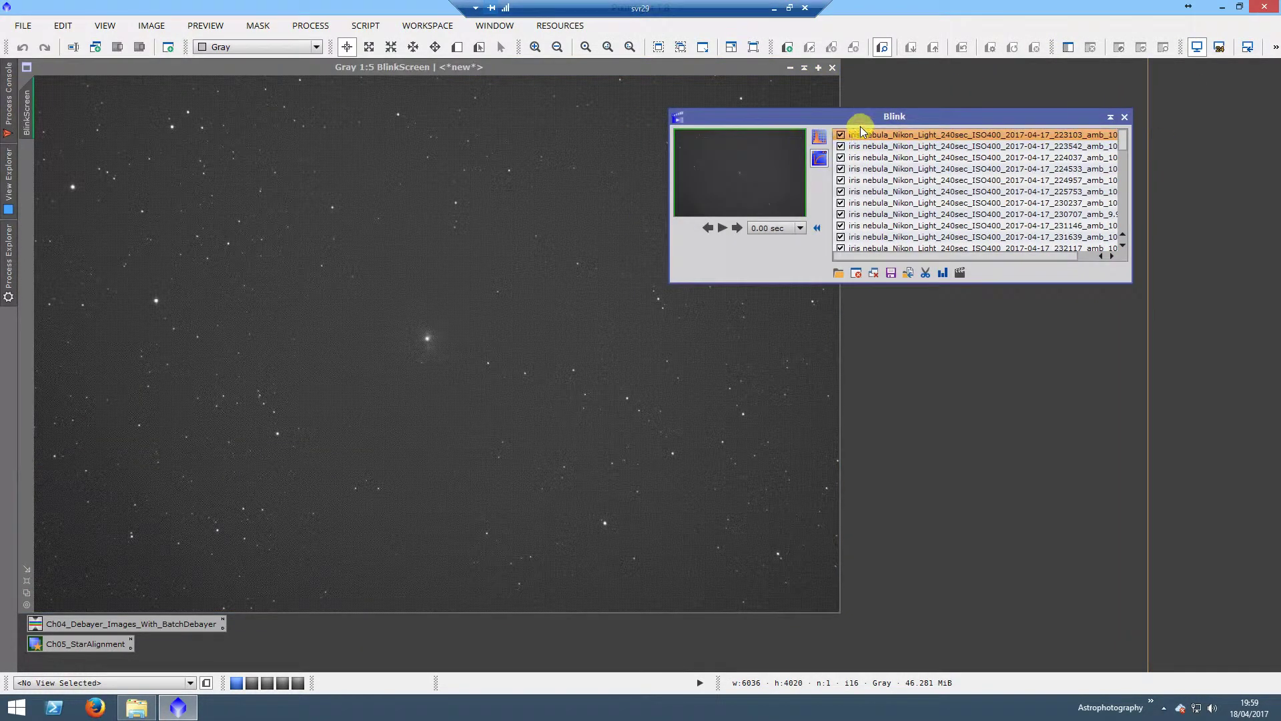
pyautogui.moveTo(884, 121); pyautogui.dragTo(1025, 103)
pyautogui.scroll(-3, 503, 342)
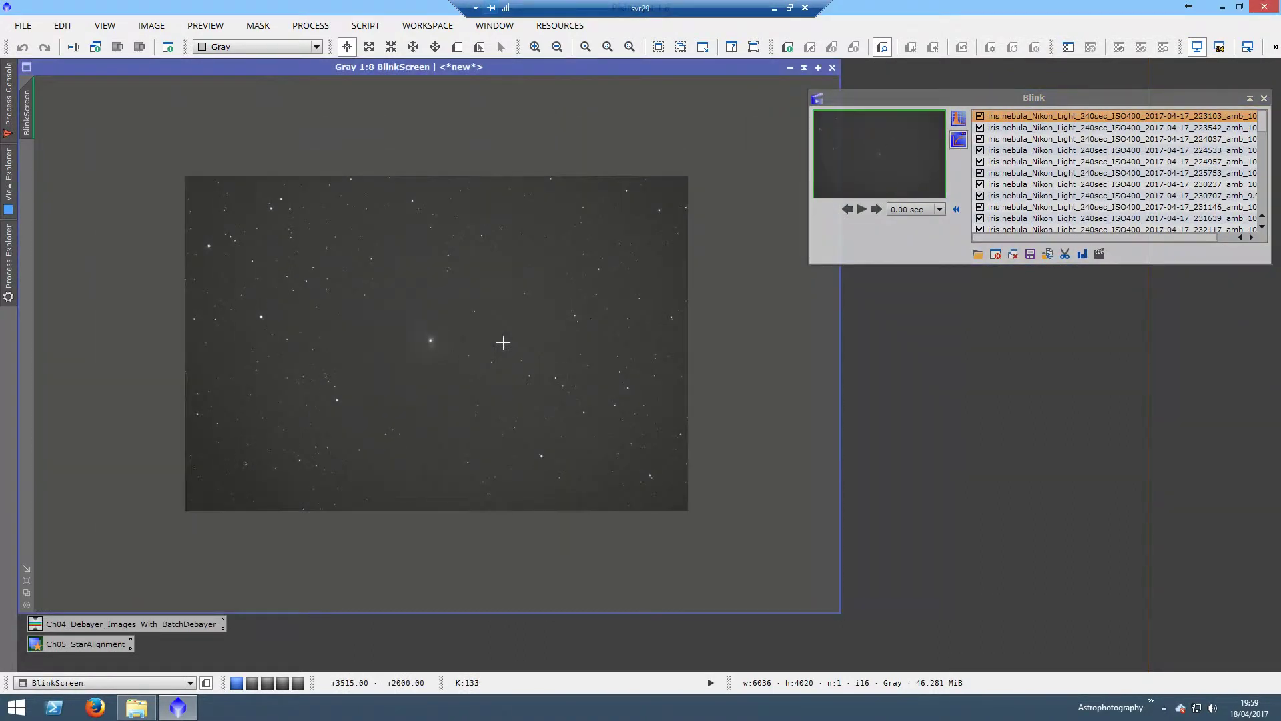
pyautogui.scroll(6, 503, 343)
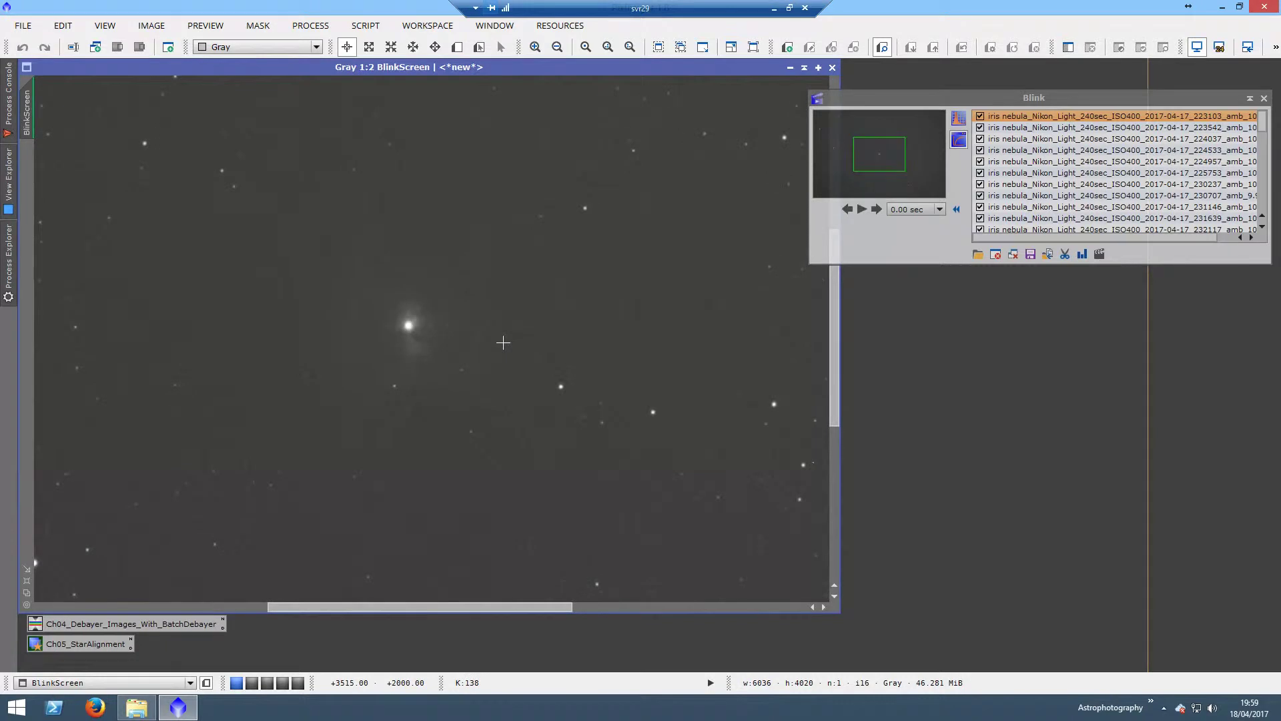
pyautogui.scroll(-2, 503, 343)
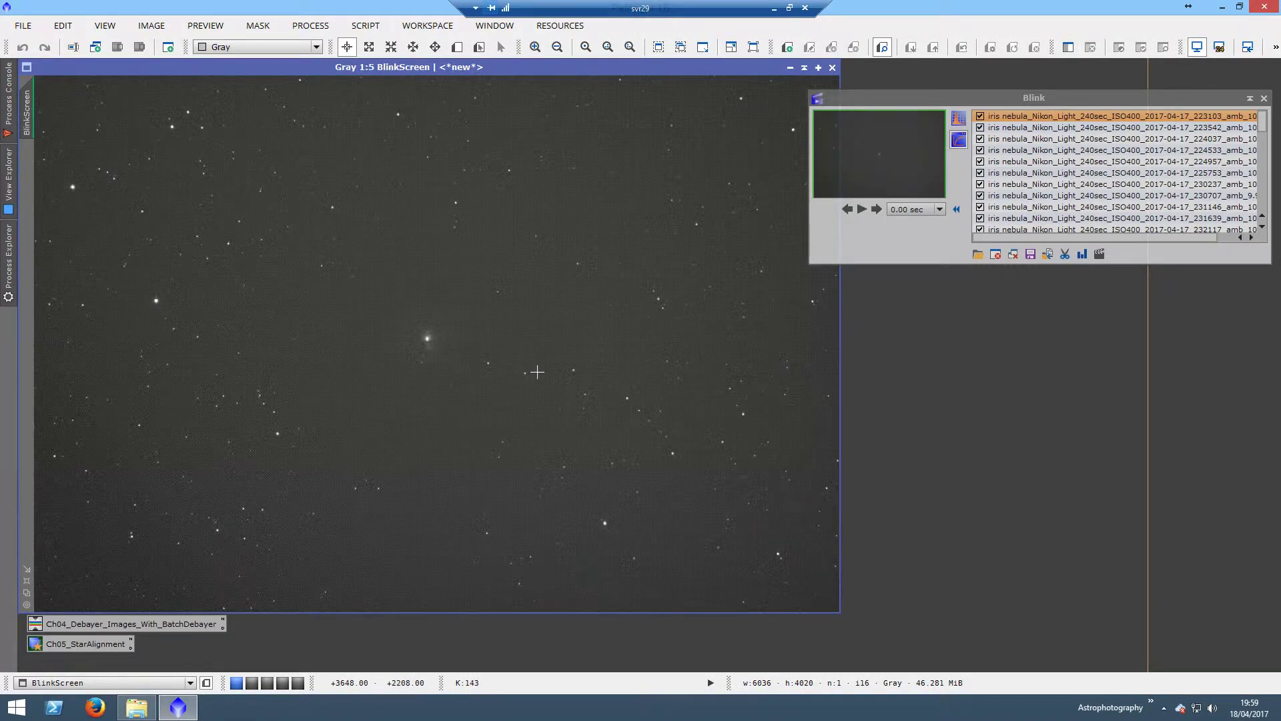
pyautogui.scroll(-1, 533, 371)
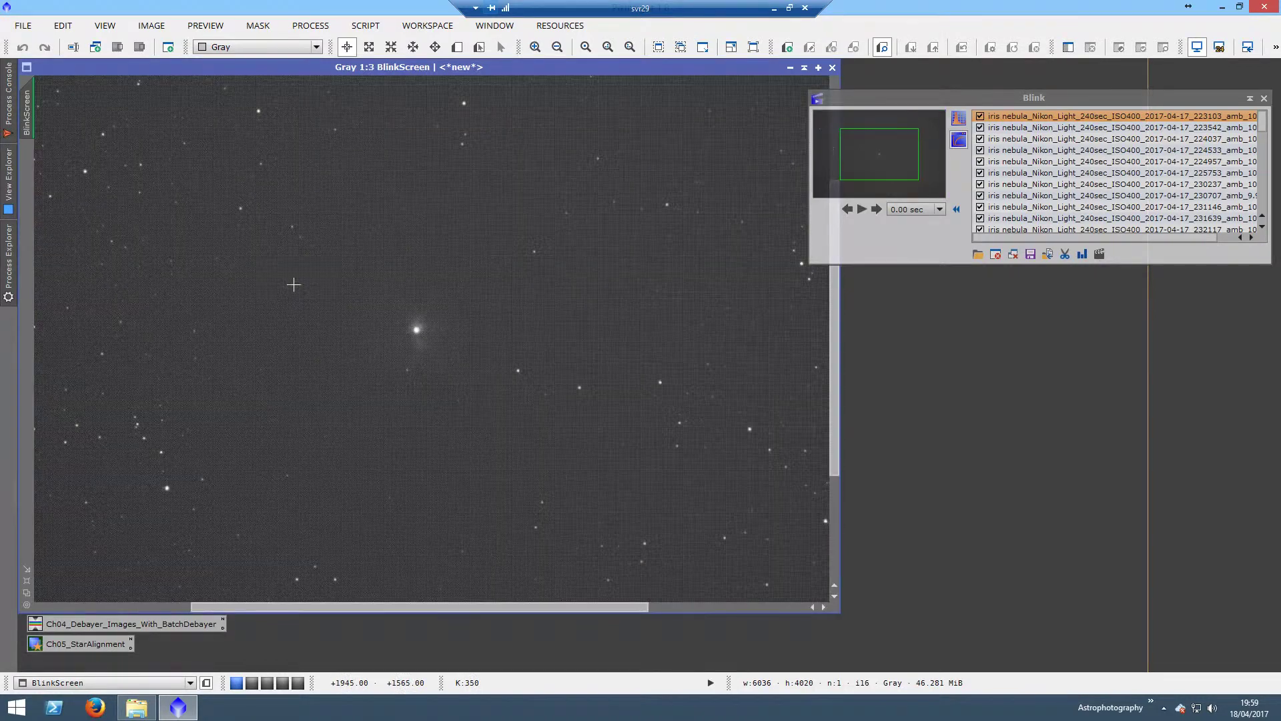
pyautogui.hotkey('ctrl', '1')
pyautogui.moveTo(871, 153); pyautogui.dragTo(826, 130)
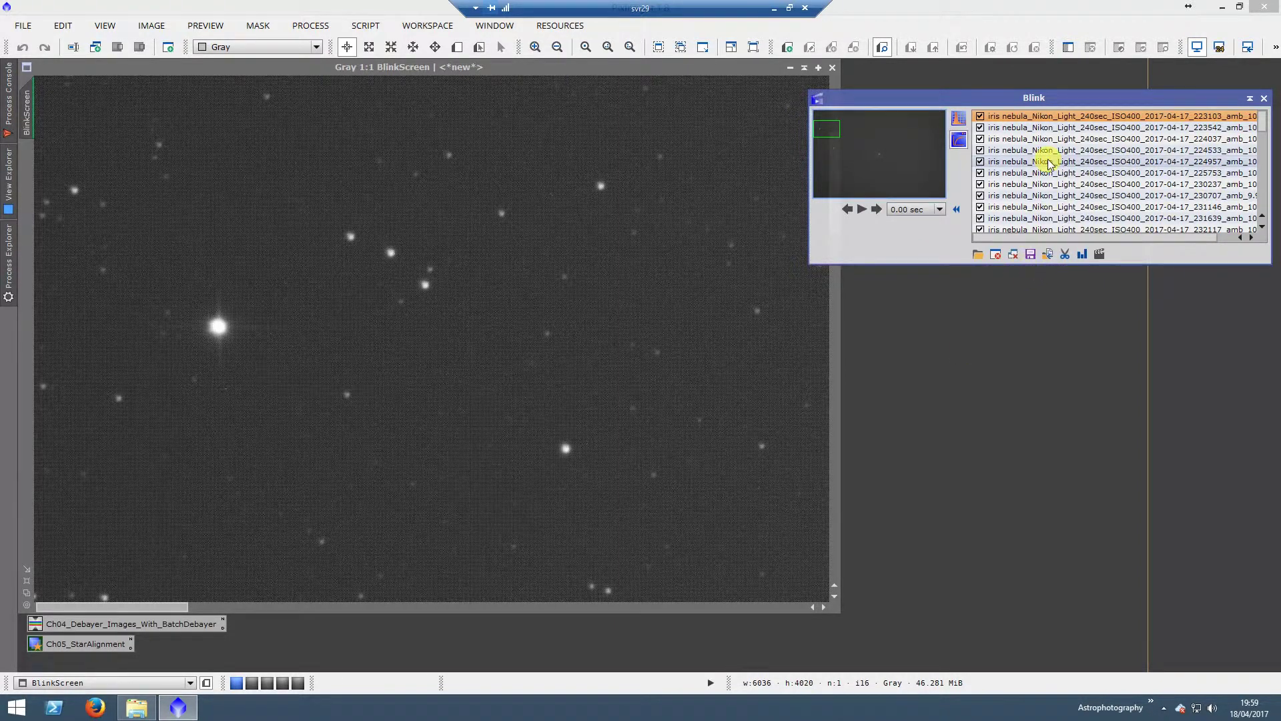
# Step through the Iris Nebula light frames one by one in Blink
pyautogui.click(1065, 128)
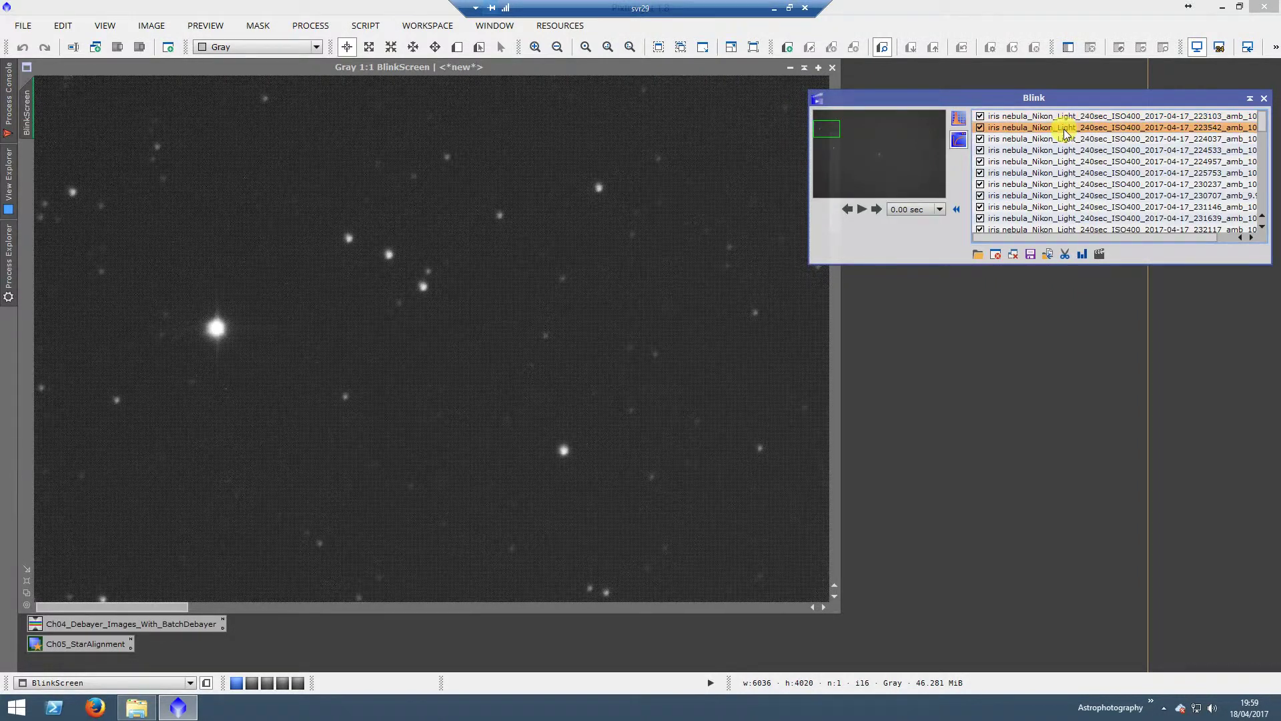
pyautogui.press('Down')
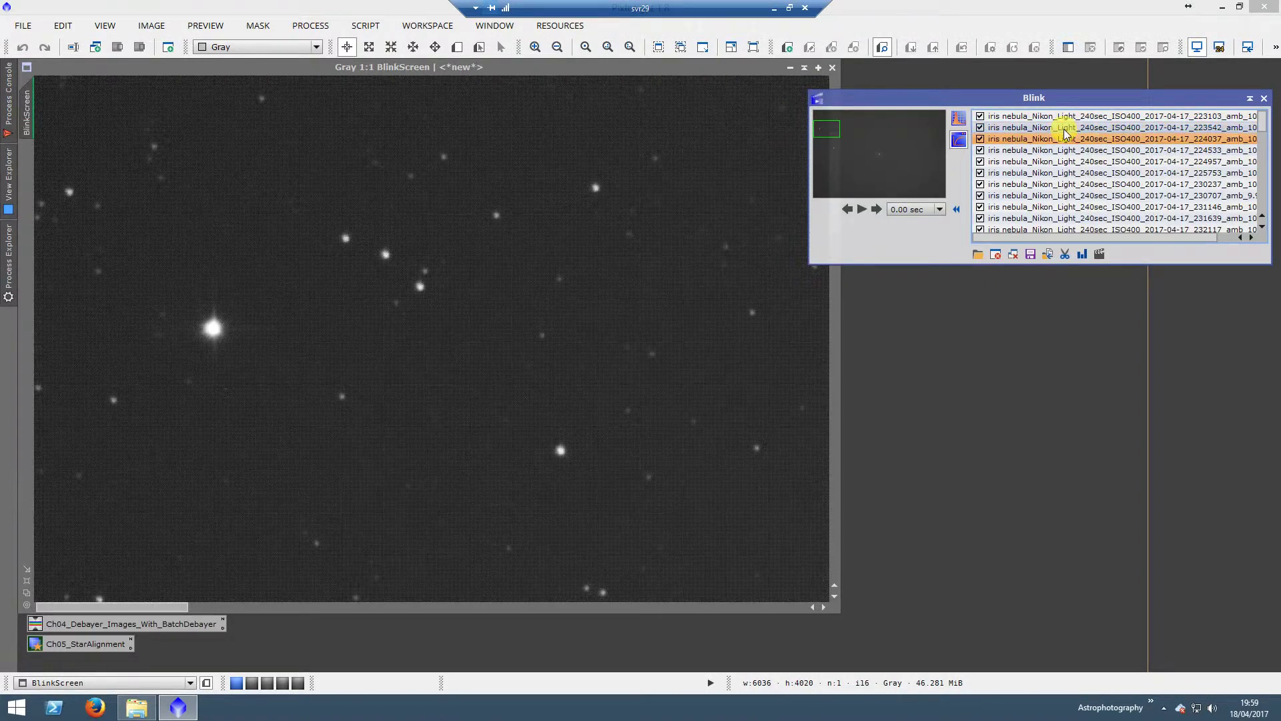
pyautogui.press('Down')
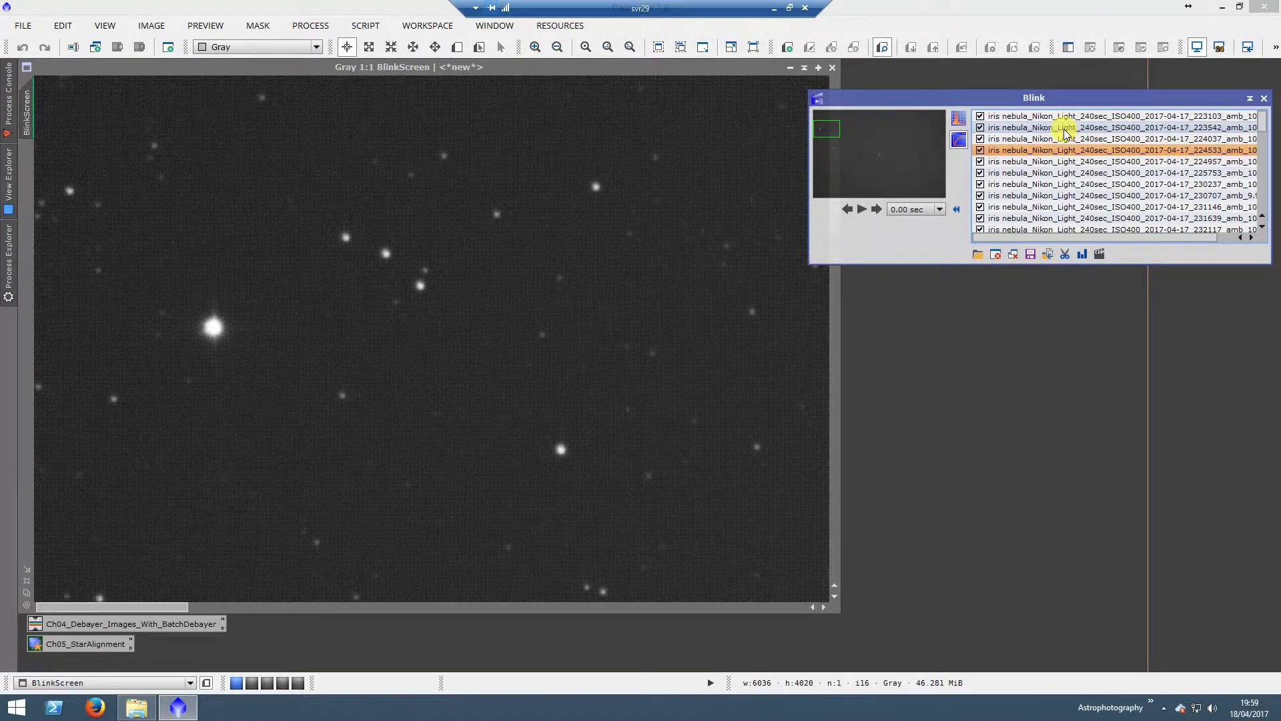
pyautogui.press('Down')
pyautogui.press('Down')
pyautogui.press('Down')
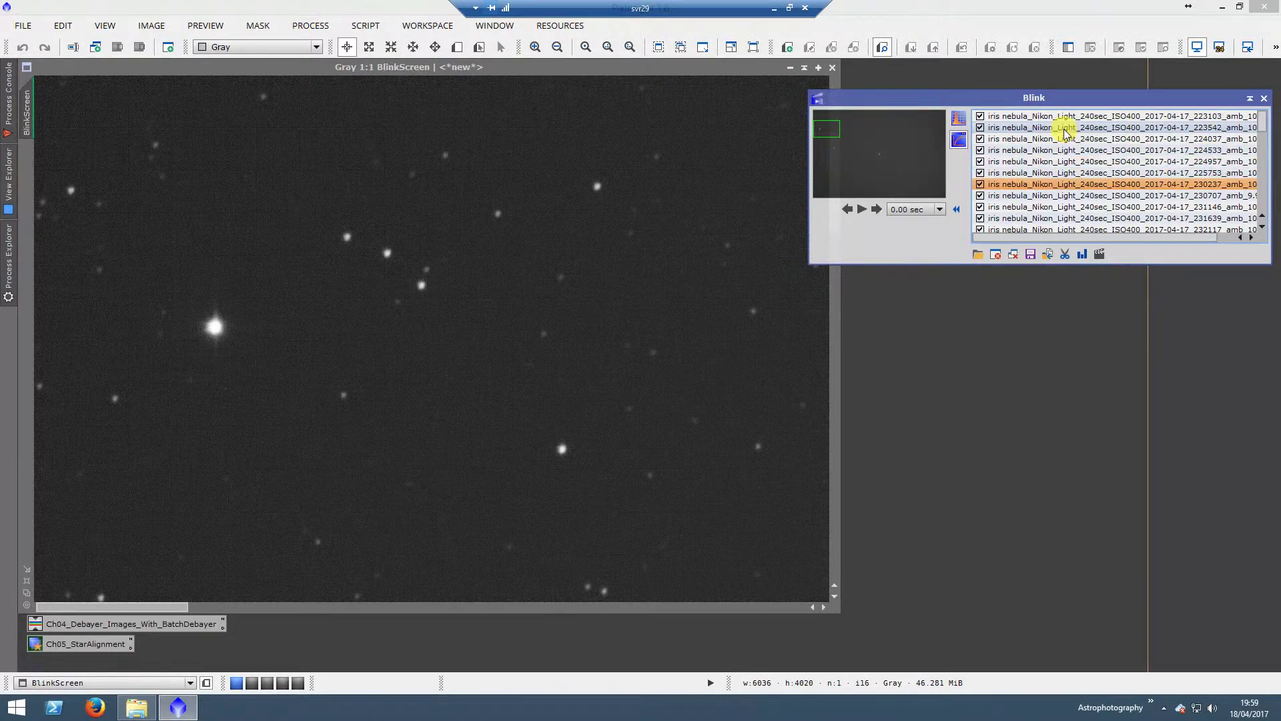
pyautogui.press('Down')
pyautogui.press('Down')
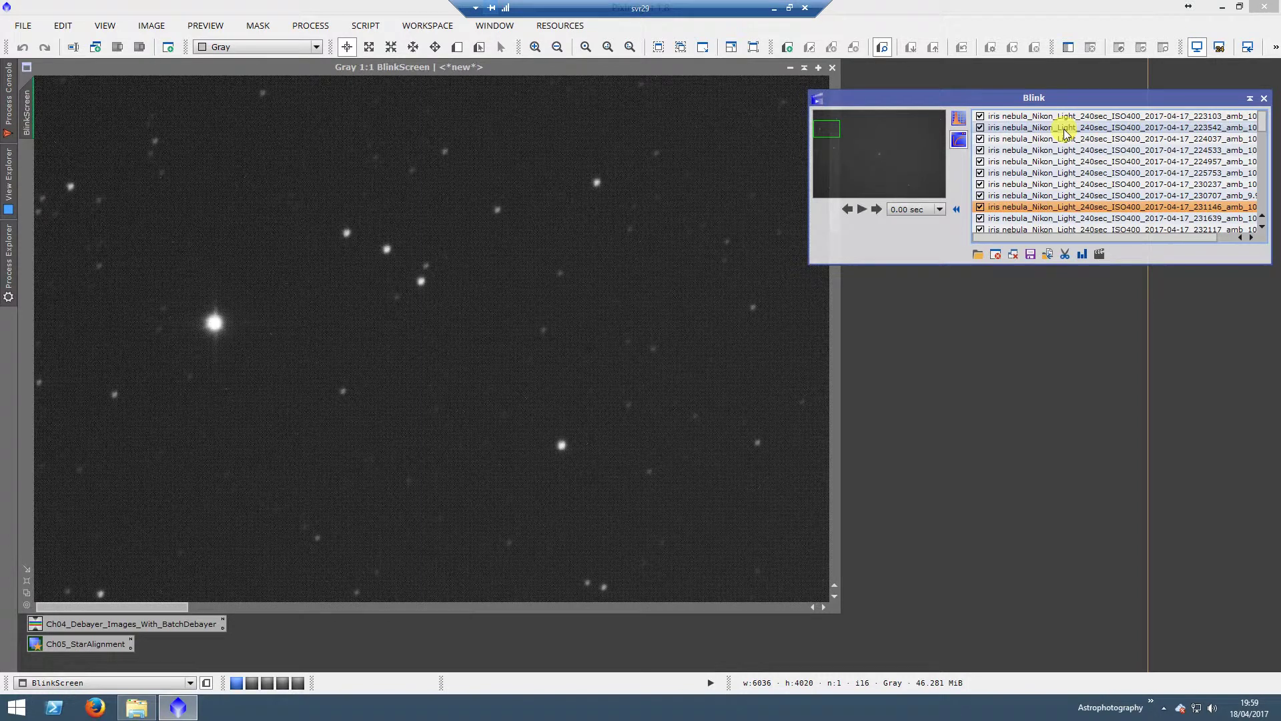
pyautogui.press('Down')
pyautogui.press('Down')
pyautogui.press('Down')
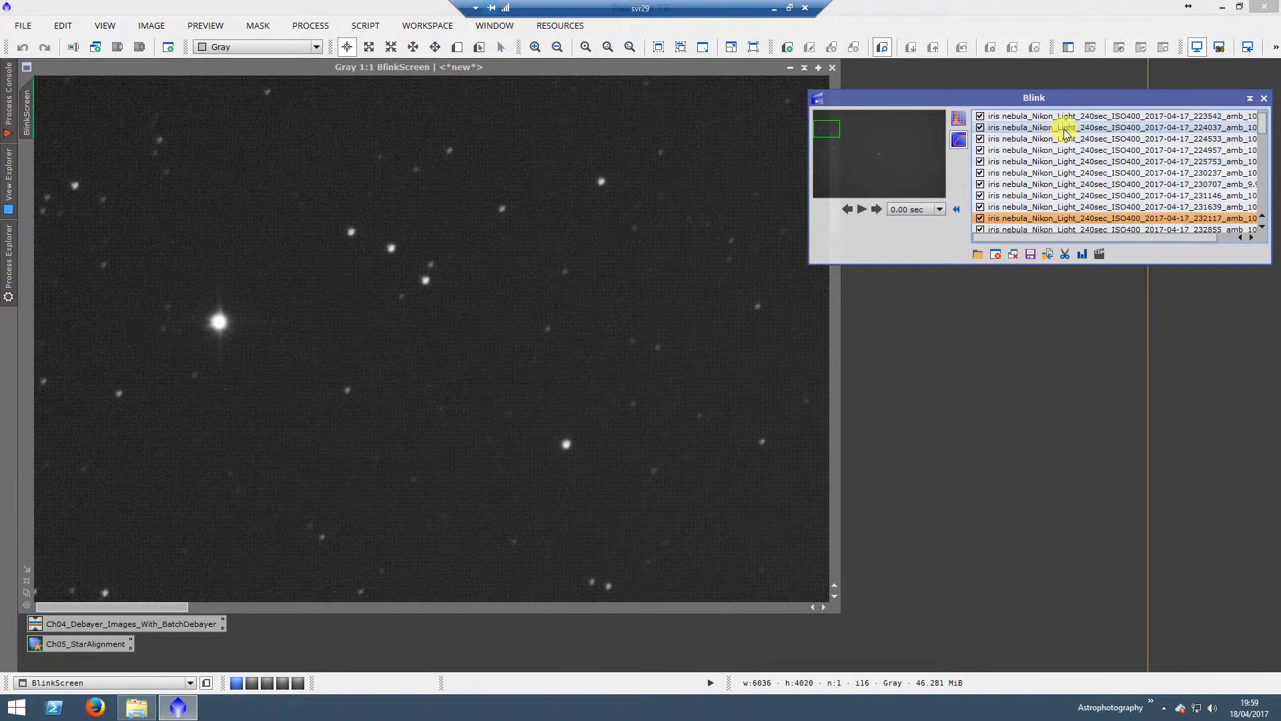
pyautogui.press('Down')
pyautogui.press('Down')
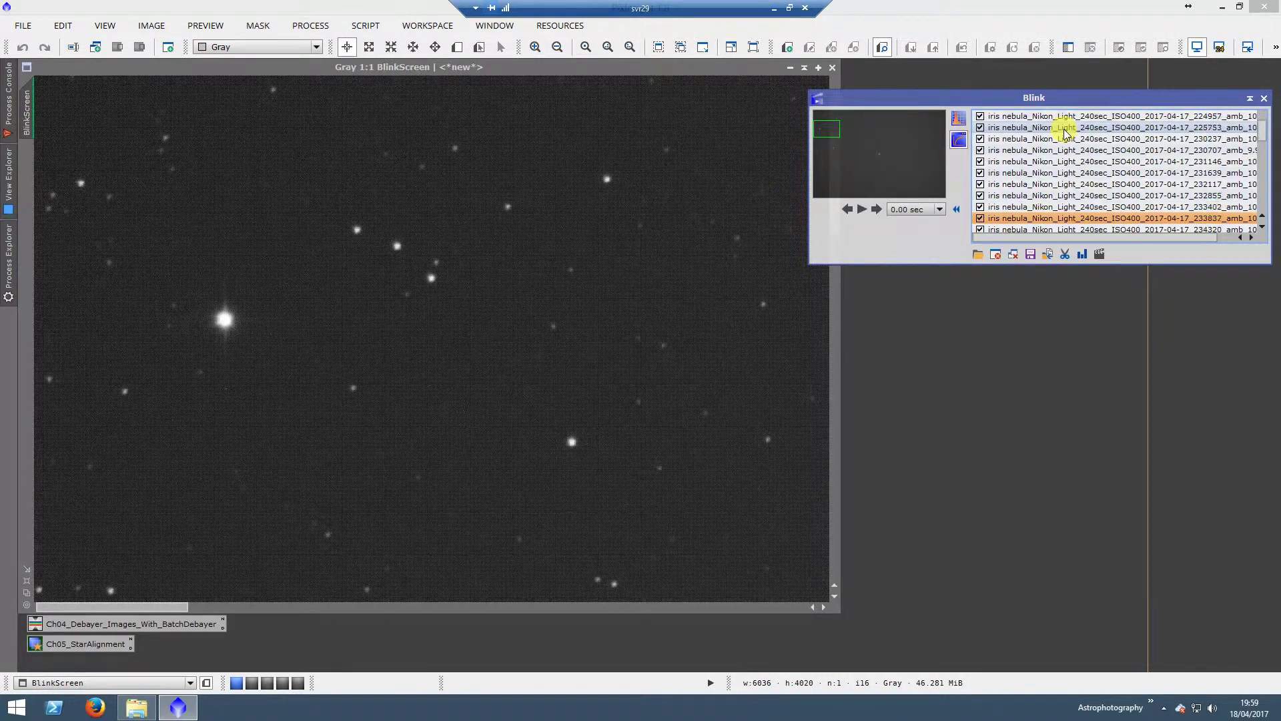
pyautogui.press('Down')
pyautogui.press('Down')
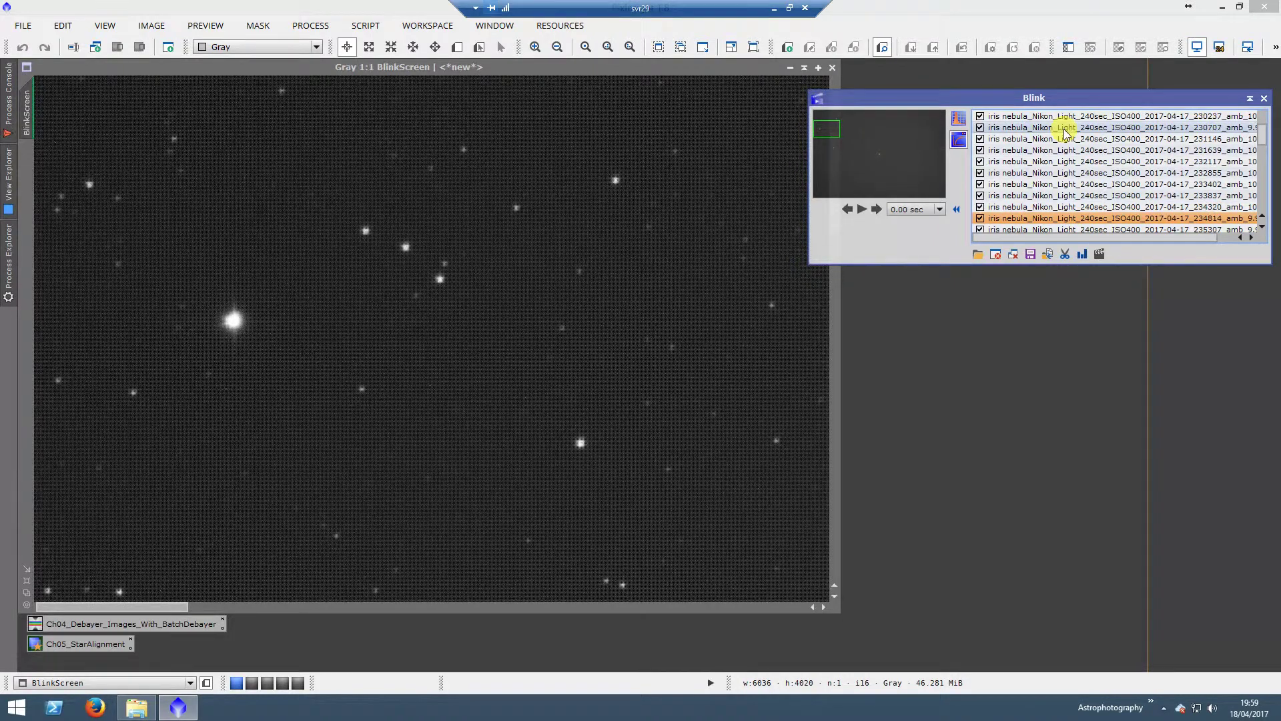
pyautogui.press('Down')
pyautogui.press('Down')
pyautogui.press('Down')
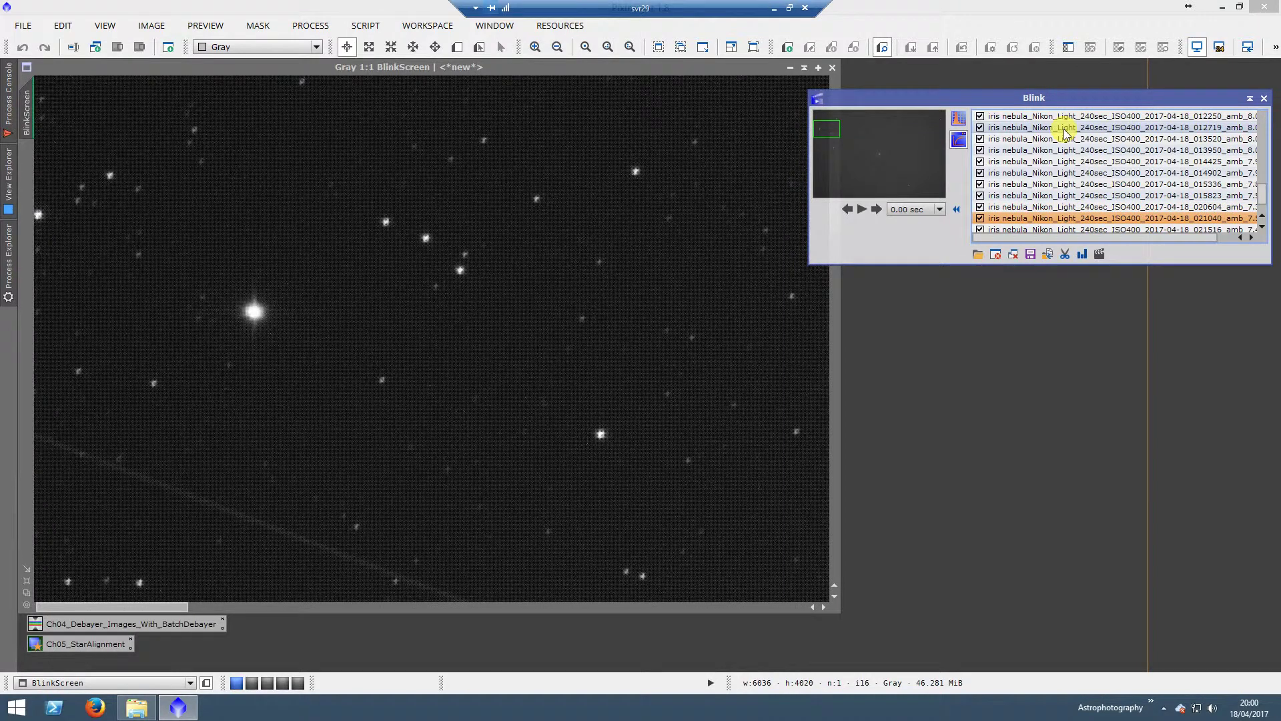
# Zoom in and out, advance to frames 021516 and 021950, then close Blink
pyautogui.scroll(2, 300, 514)
pyautogui.scroll(-4, 303, 513)
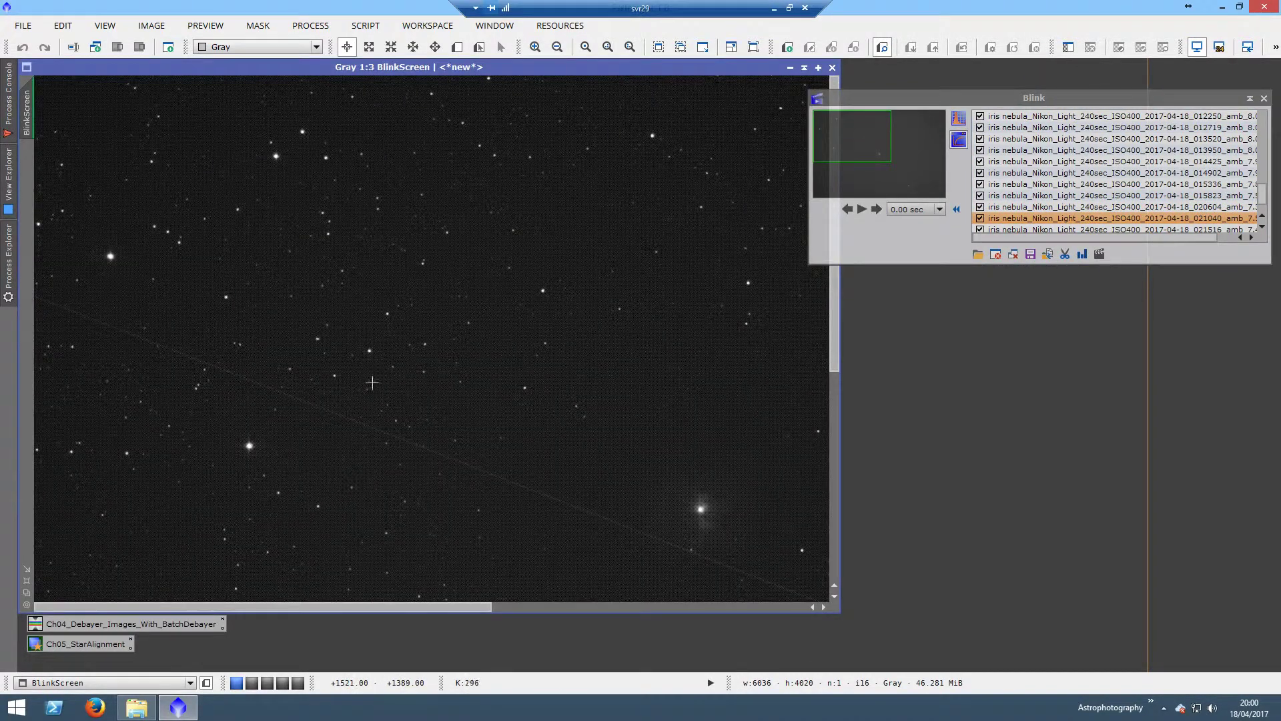
pyautogui.scroll(2, 394, 319)
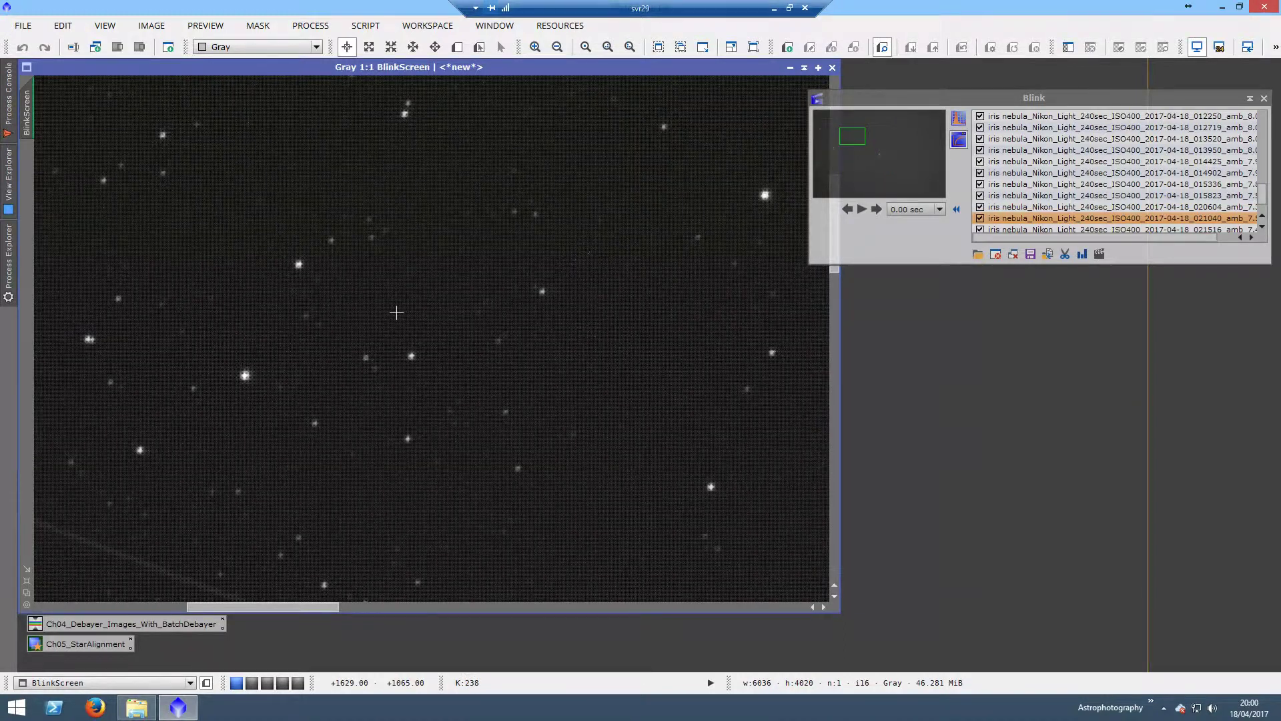
pyautogui.click(1088, 230)
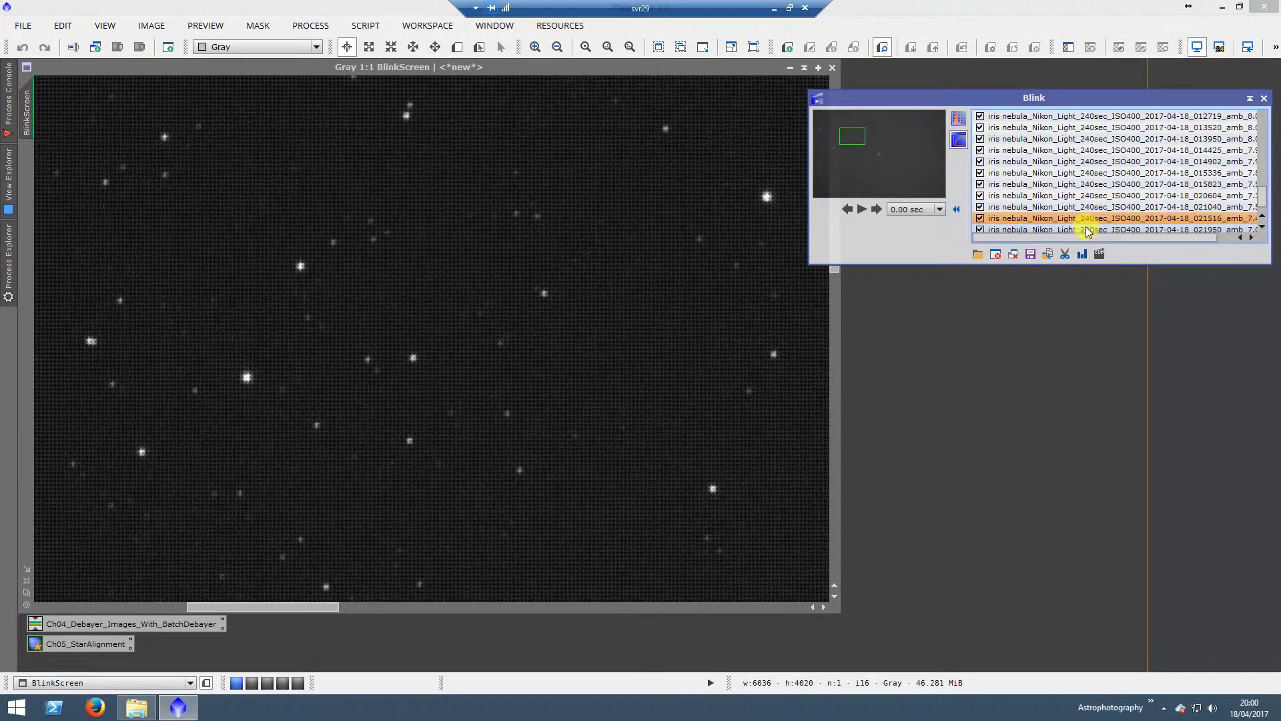
pyautogui.click(1088, 229)
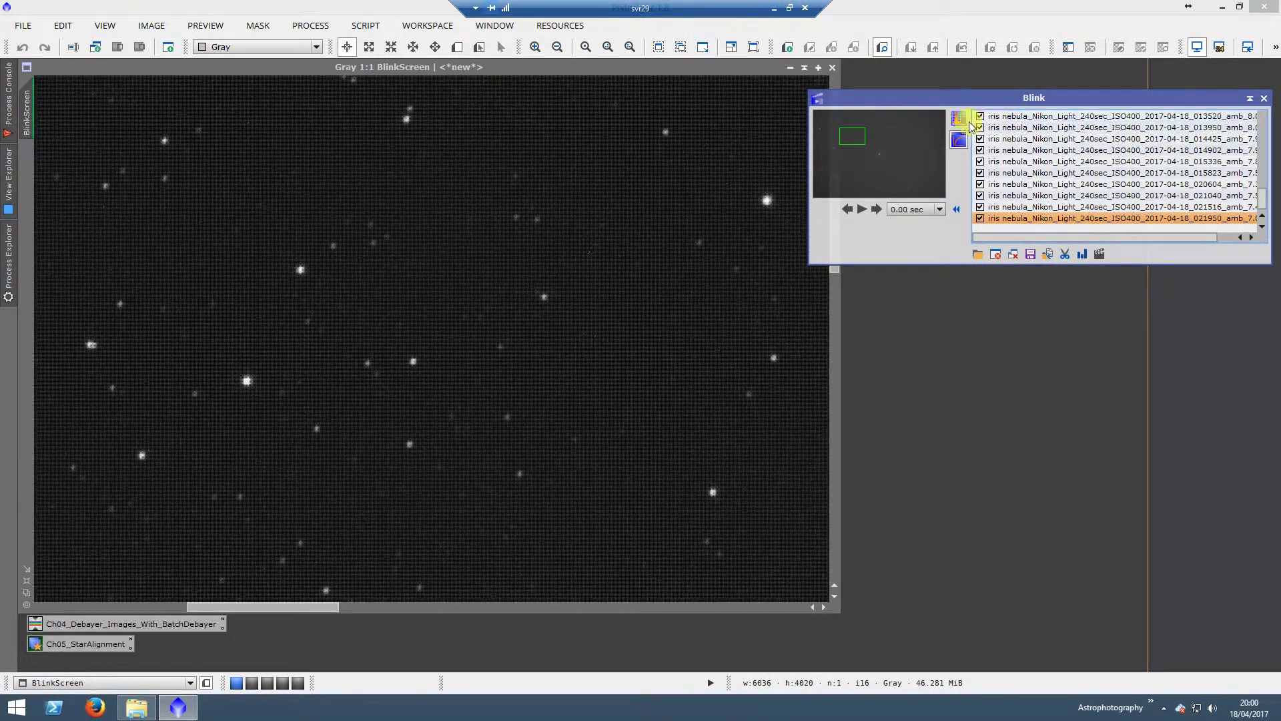
pyautogui.click(1265, 98)
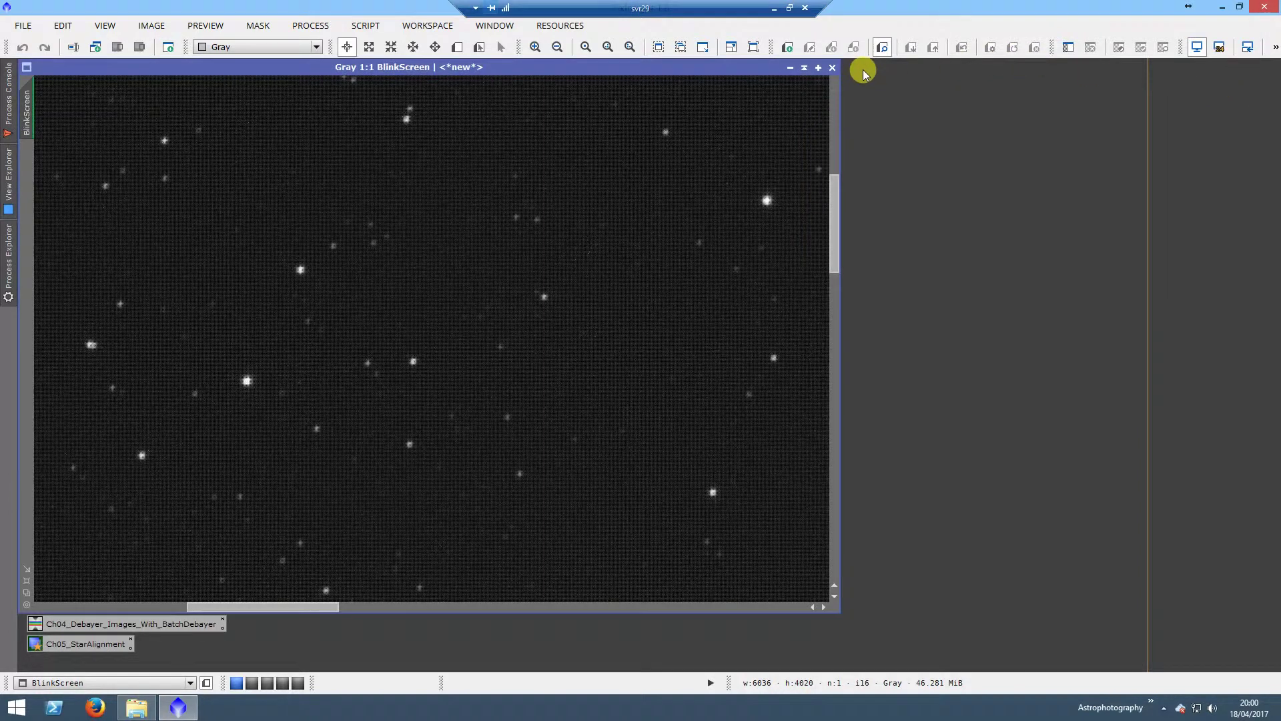
# Close BlinkScreen and launch SubframeSelector from the Step02 icon
pyautogui.click(832, 67)
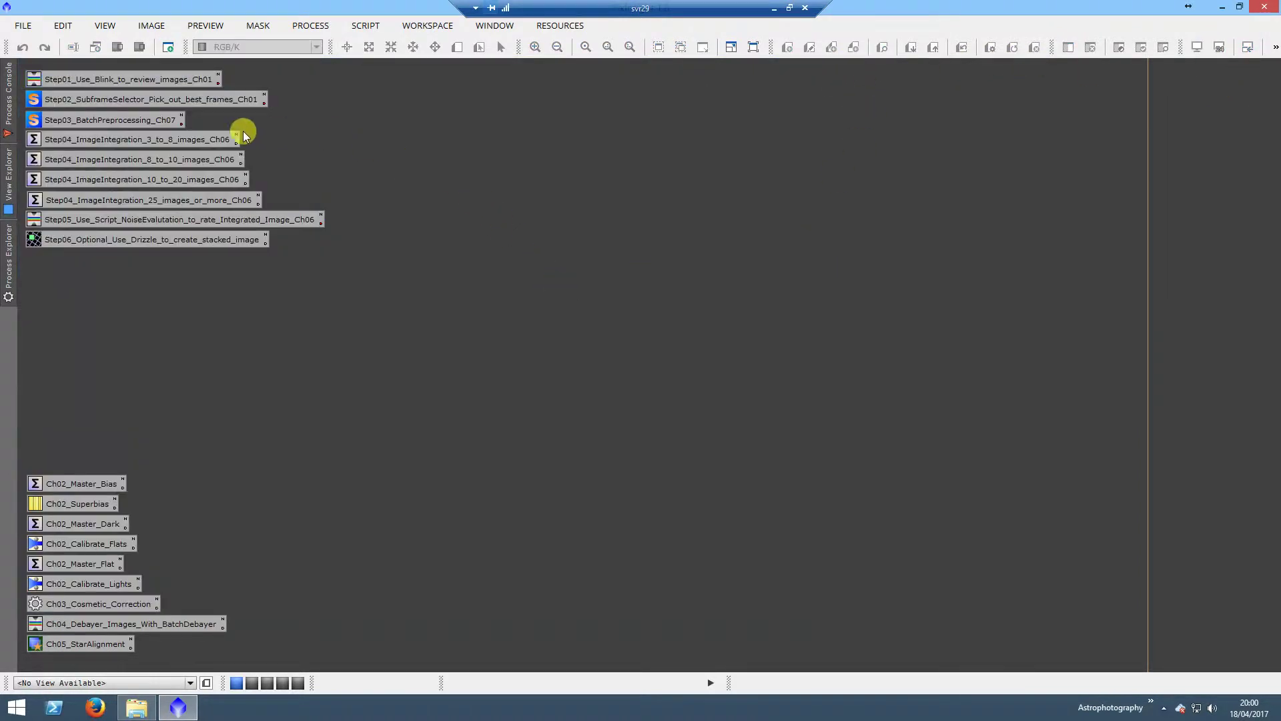
pyautogui.doubleClick(203, 100)
pyautogui.moveTo(539, 190); pyautogui.dragTo(590, 163)
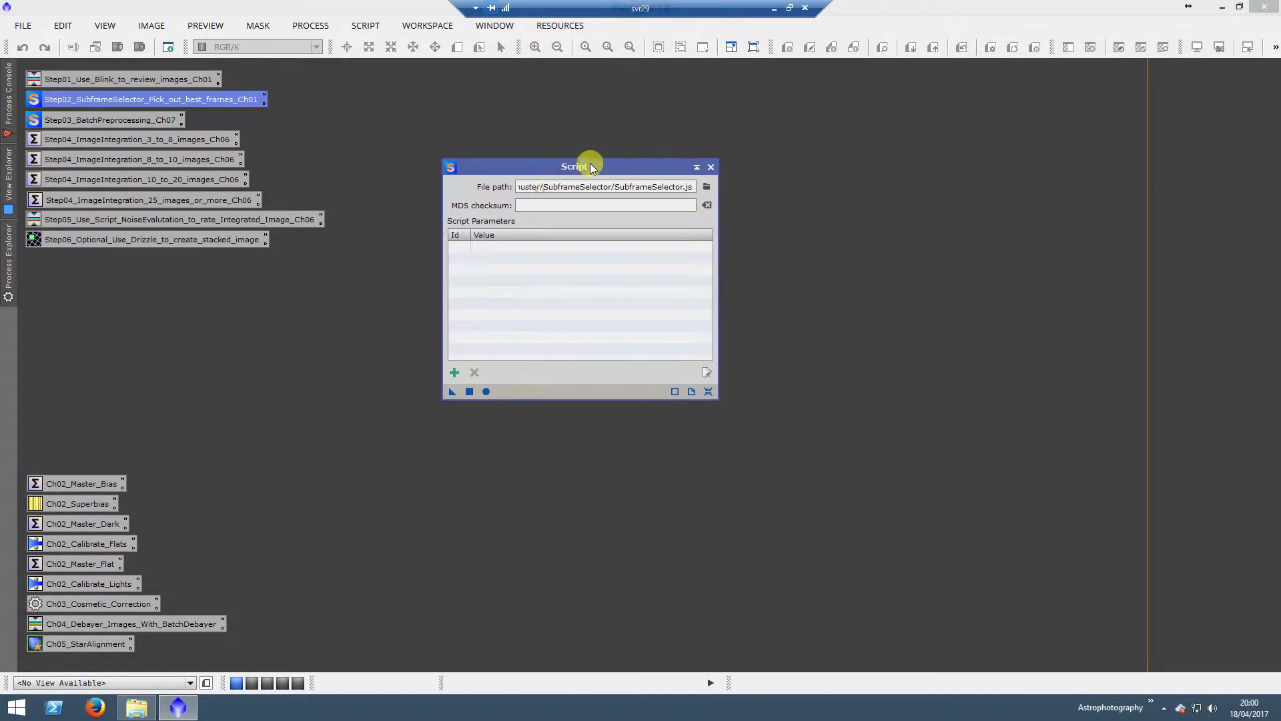
pyautogui.click(489, 391)
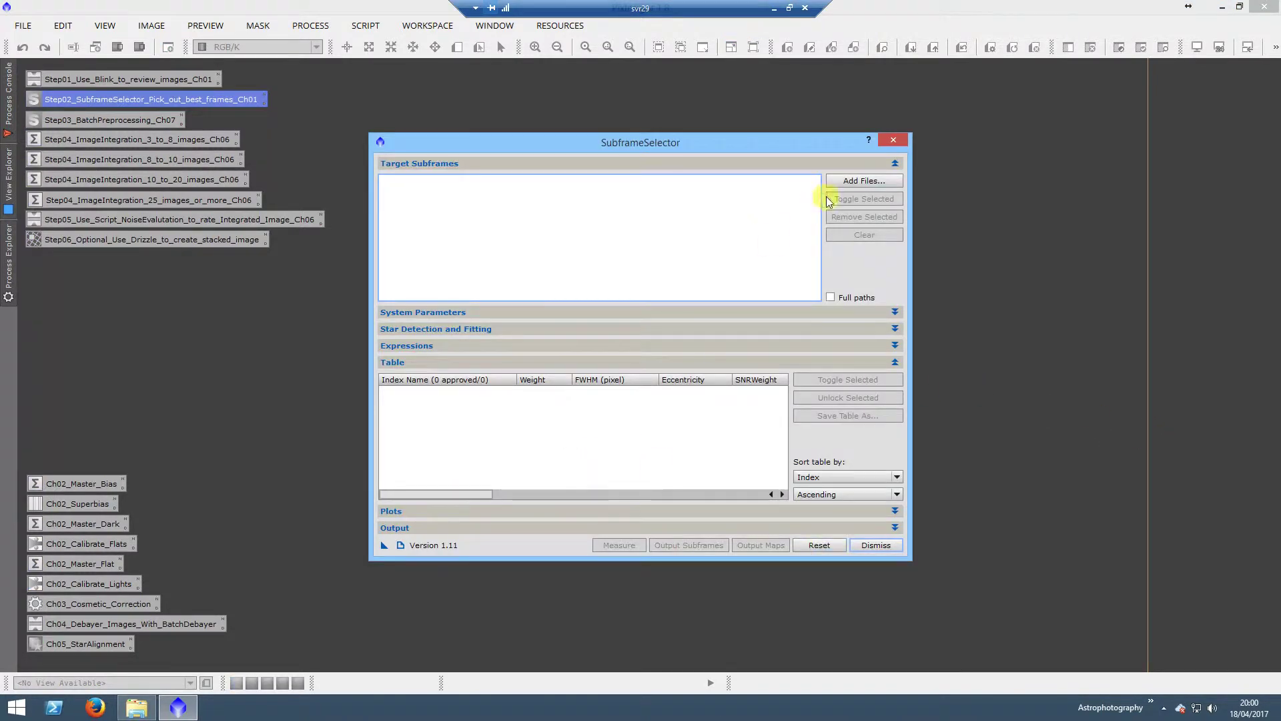
# Add all 240-second light frames as target subframes and measure them
pyautogui.click(862, 181)
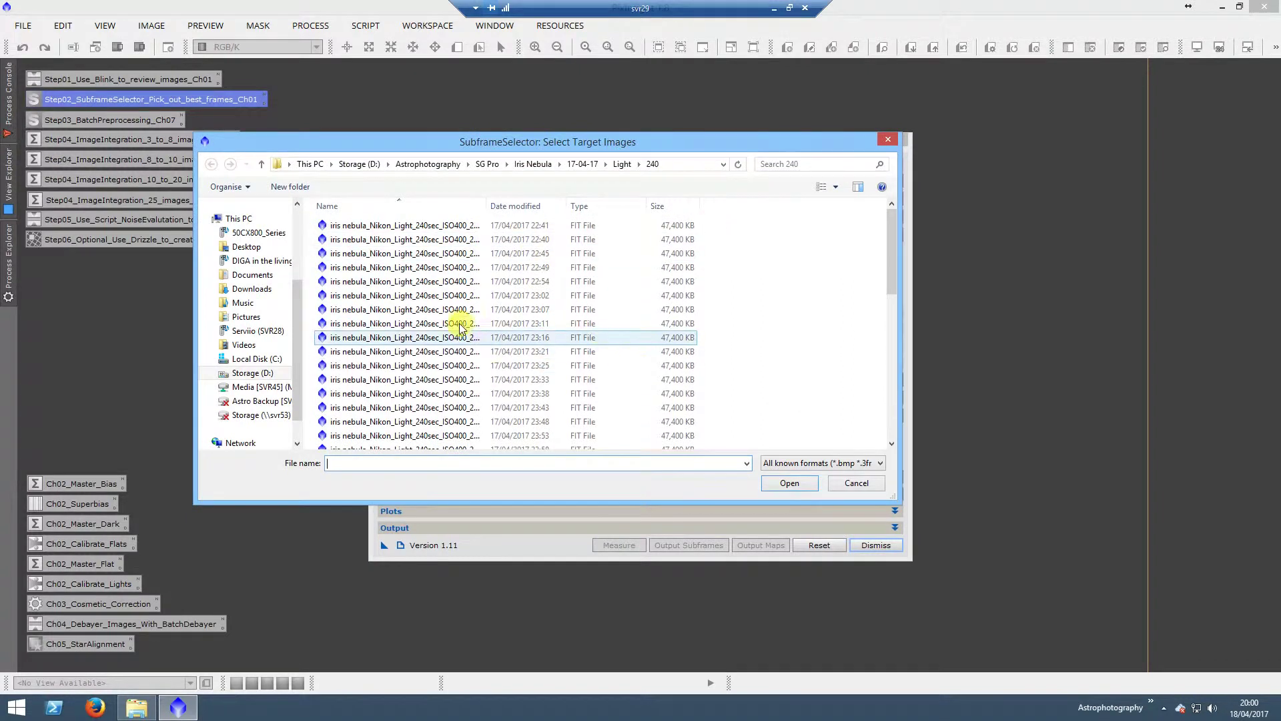
pyautogui.hotkey('ctrl', 'a')
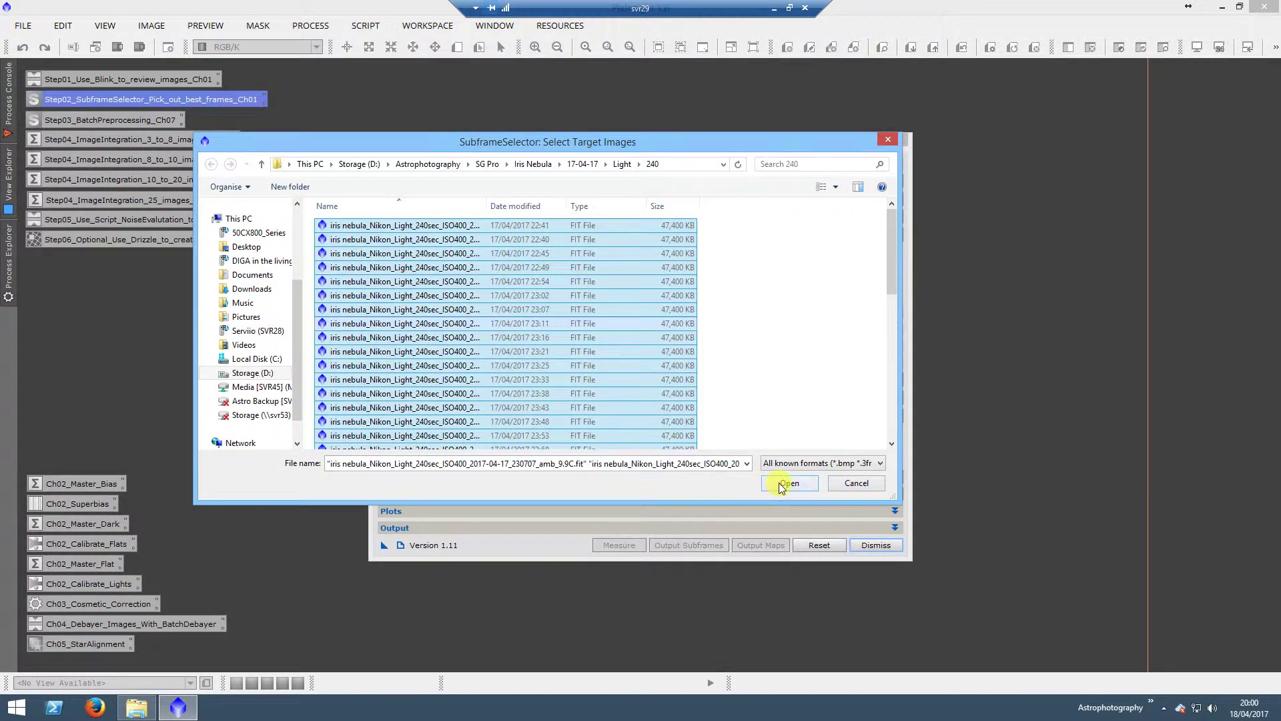
pyautogui.click(782, 485)
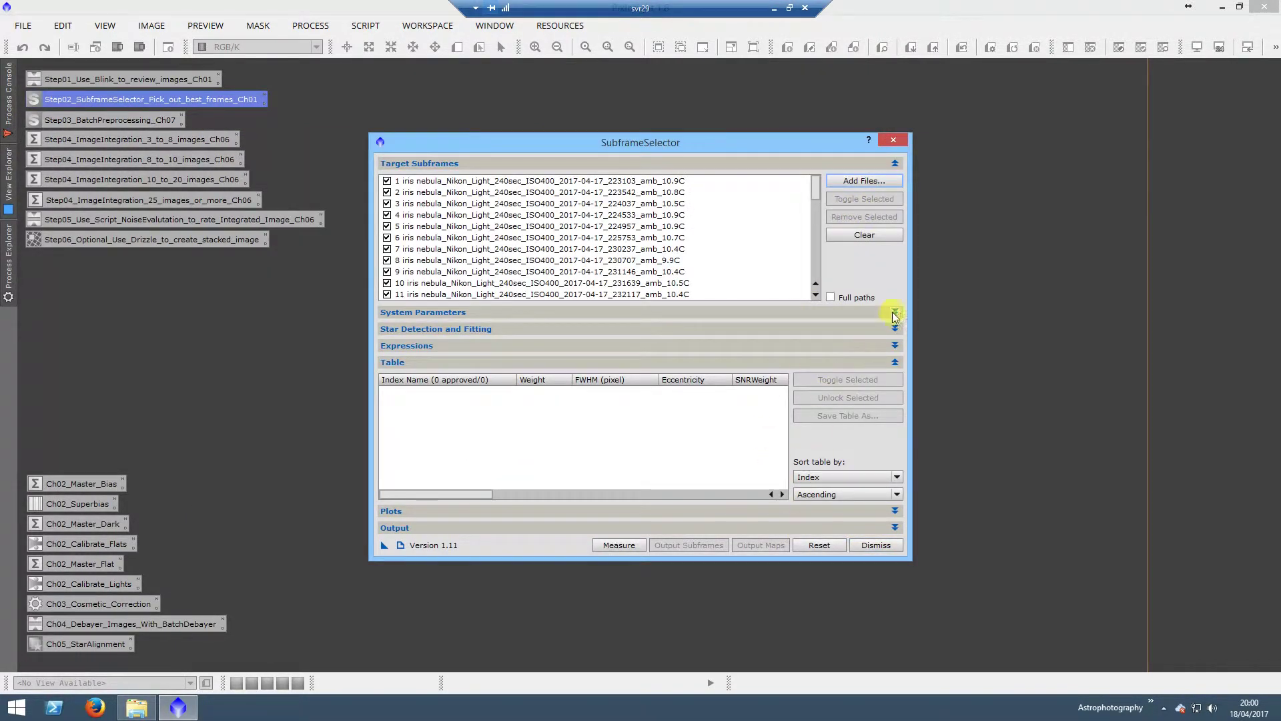
pyautogui.click(620, 546)
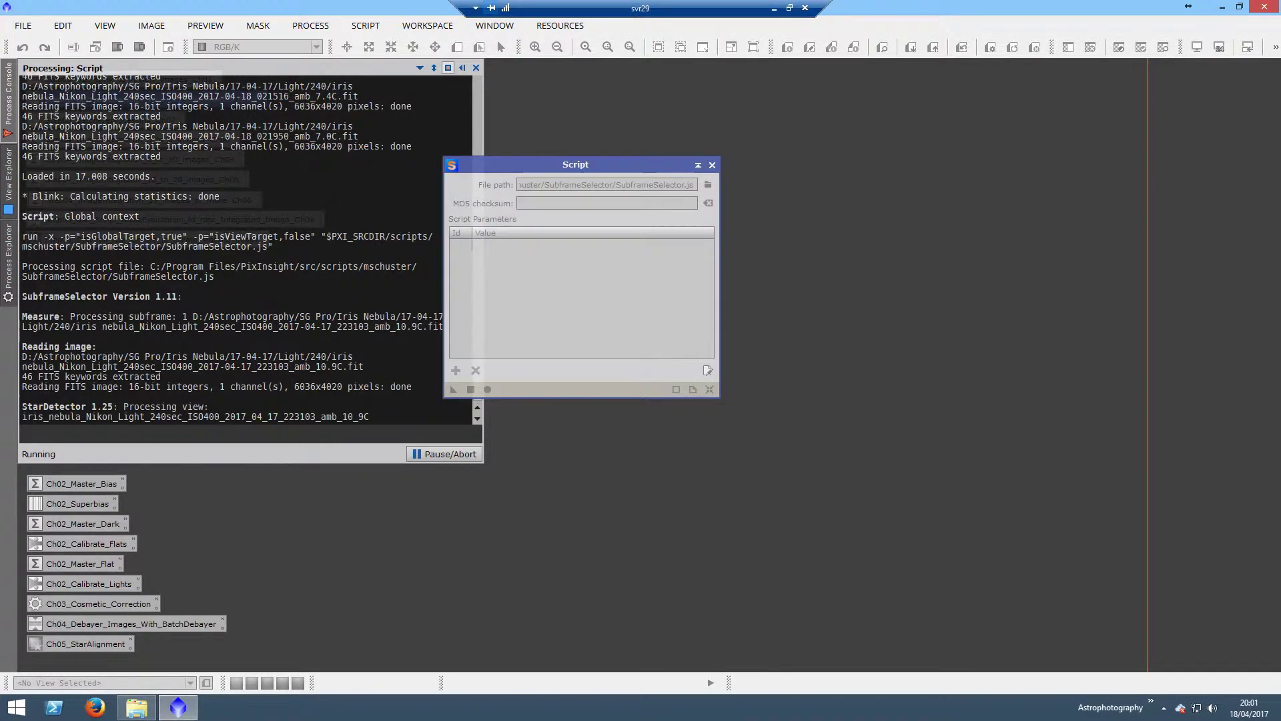
pyautogui.click(775, 8)
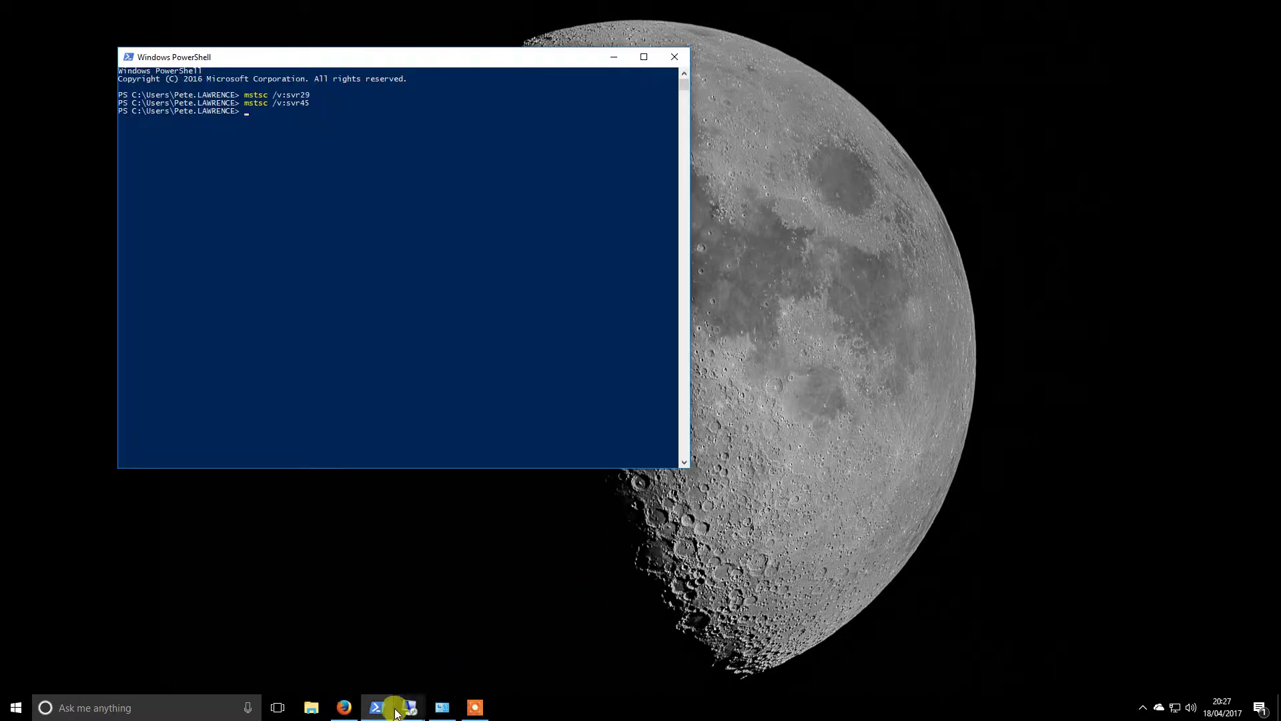
# Sort the measured subframes by FWHM and select frame 22, the sharpest
pyautogui.moveTo(404, 708)
pyautogui.click(354, 677)
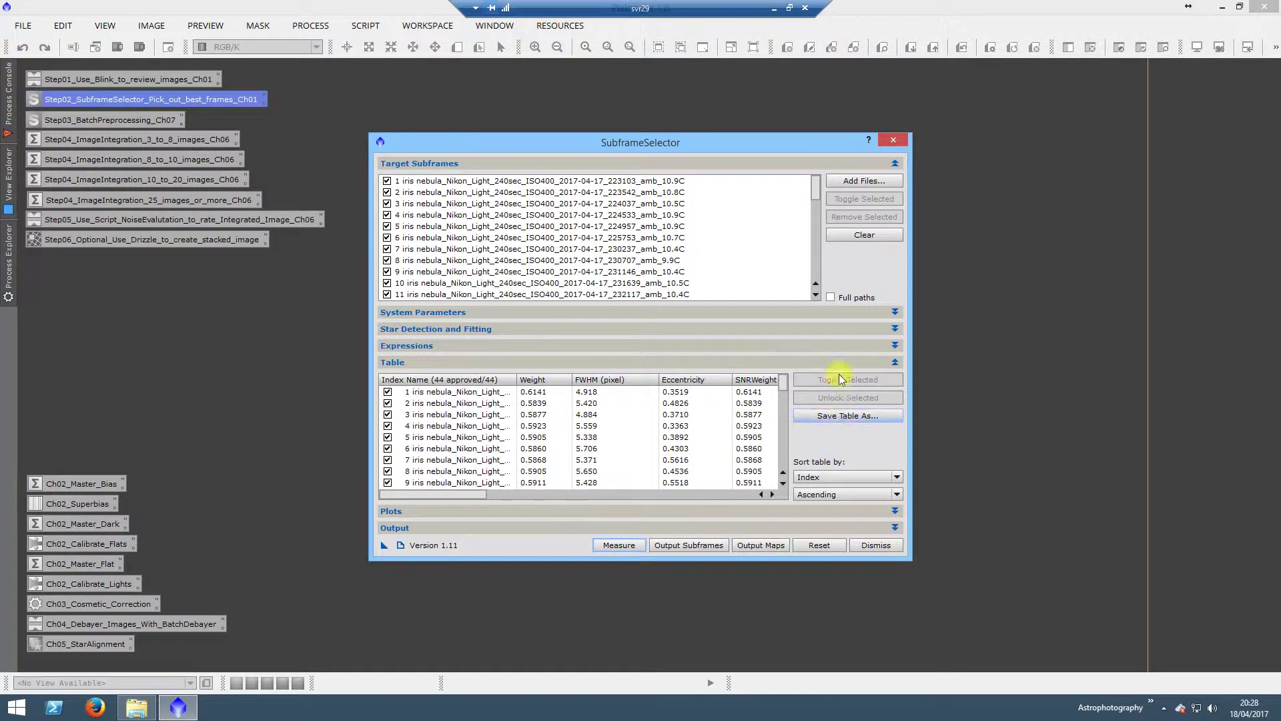
pyautogui.moveTo(813, 196)
pyautogui.mouseDown()
pyautogui.moveTo(821, 267)
pyautogui.moveTo(822, 175)
pyautogui.mouseUp()
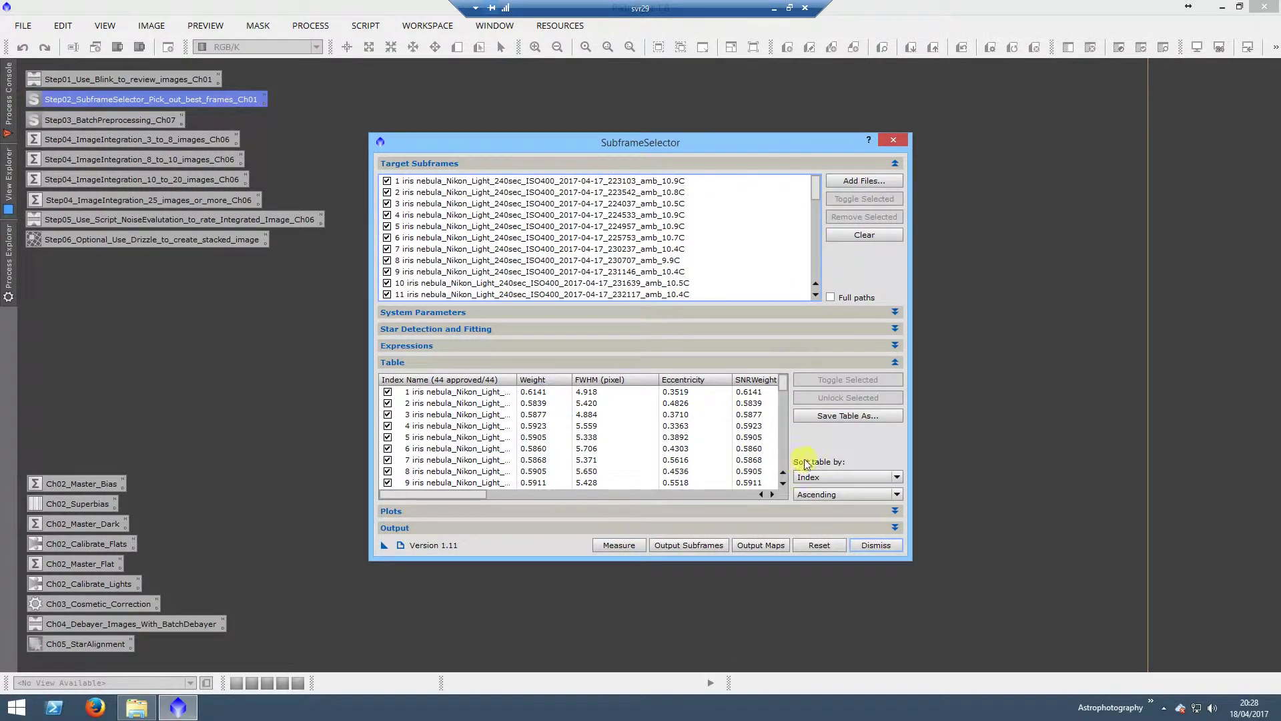
pyautogui.click(895, 480)
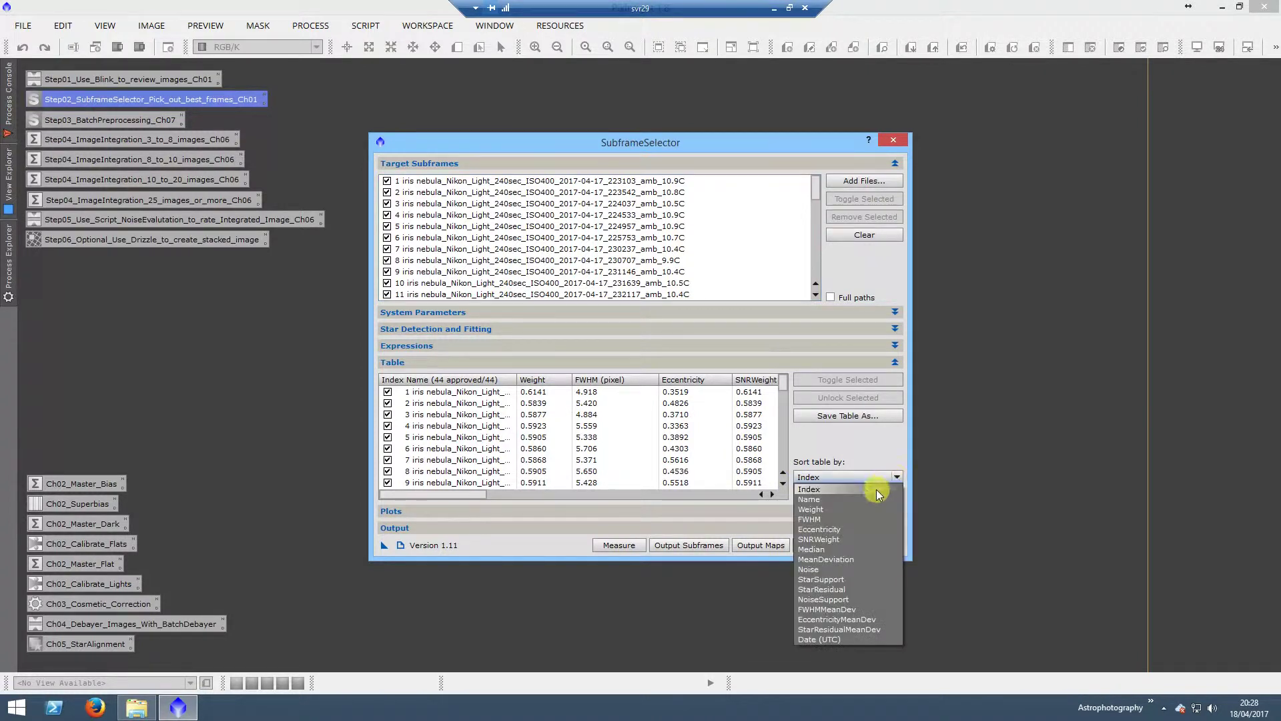
pyautogui.click(818, 519)
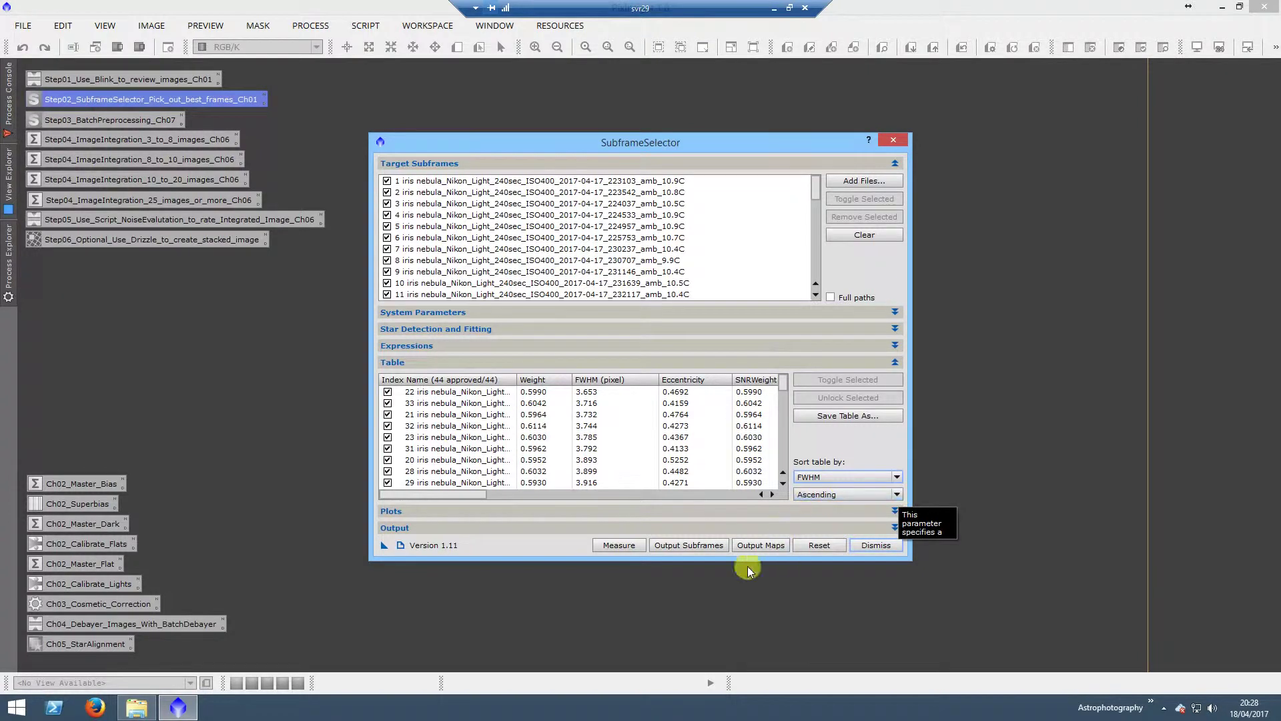
pyautogui.moveTo(720, 142); pyautogui.dragTo(713, 117)
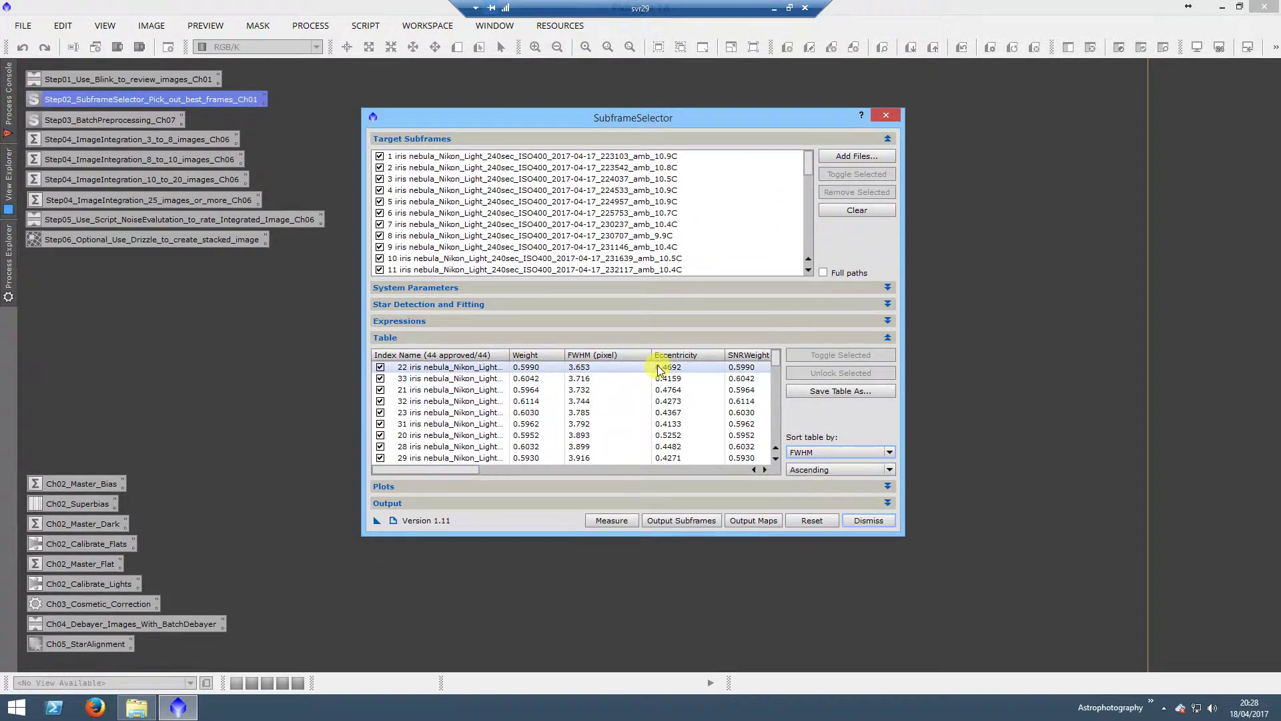
pyautogui.click(595, 368)
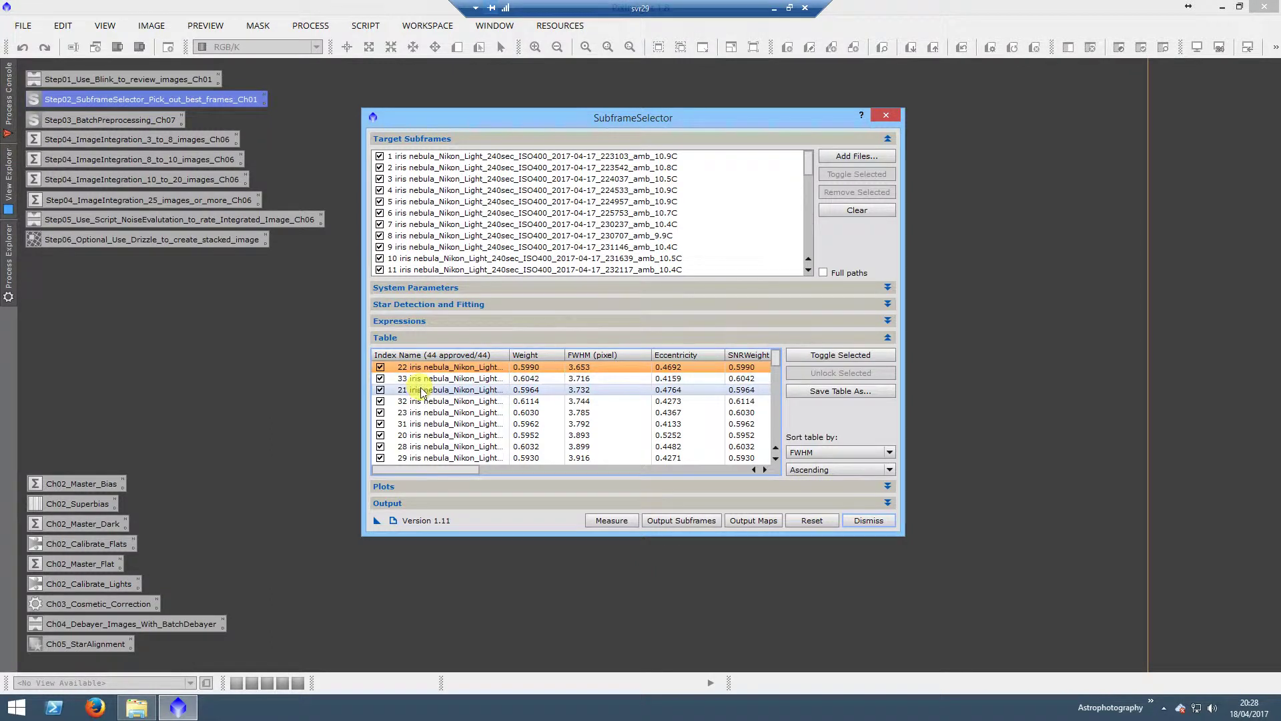
# Re-sort the table by SNRWeight, descending, and select a top-ranked frame
pyautogui.click(889, 454)
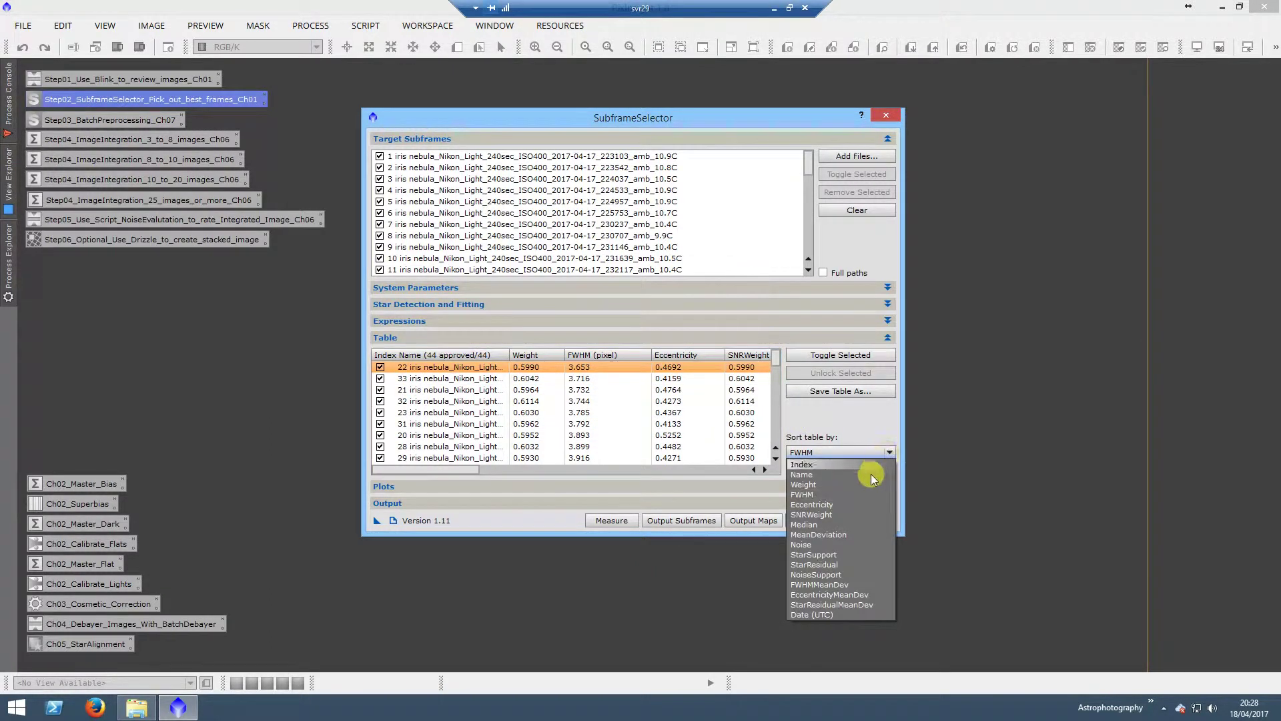
pyautogui.click(844, 515)
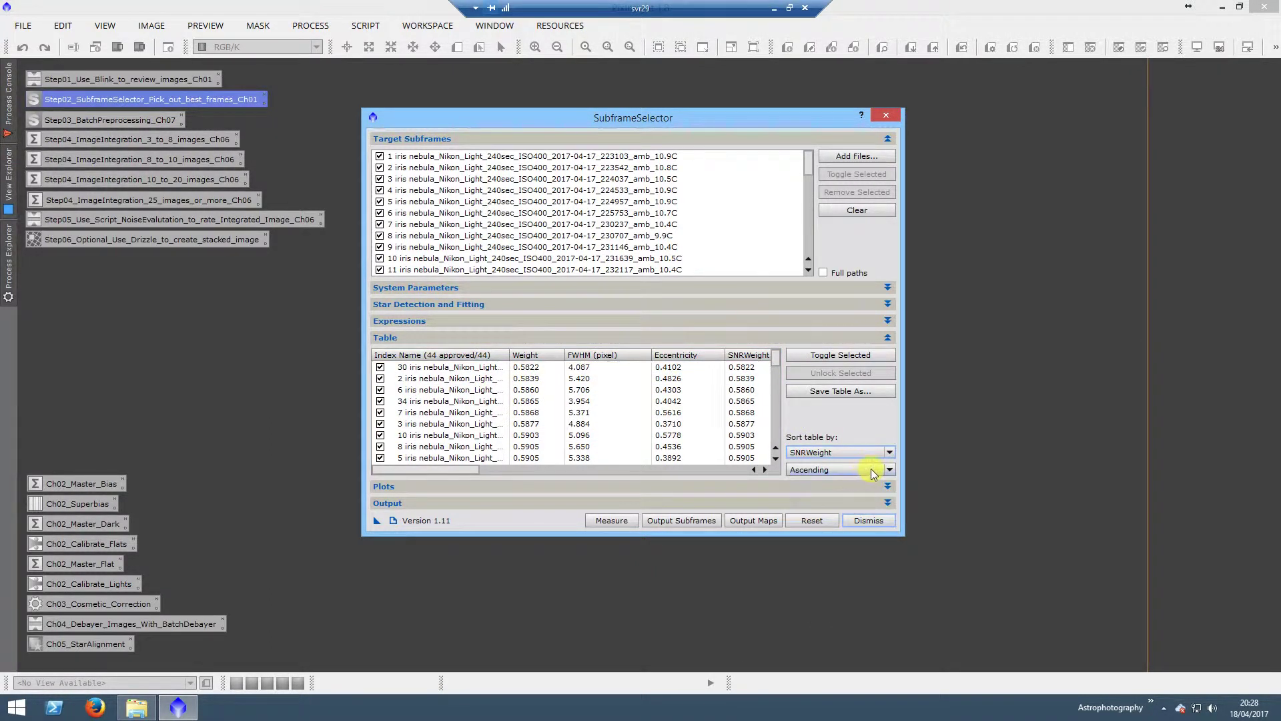
pyautogui.click(871, 469)
pyautogui.click(842, 493)
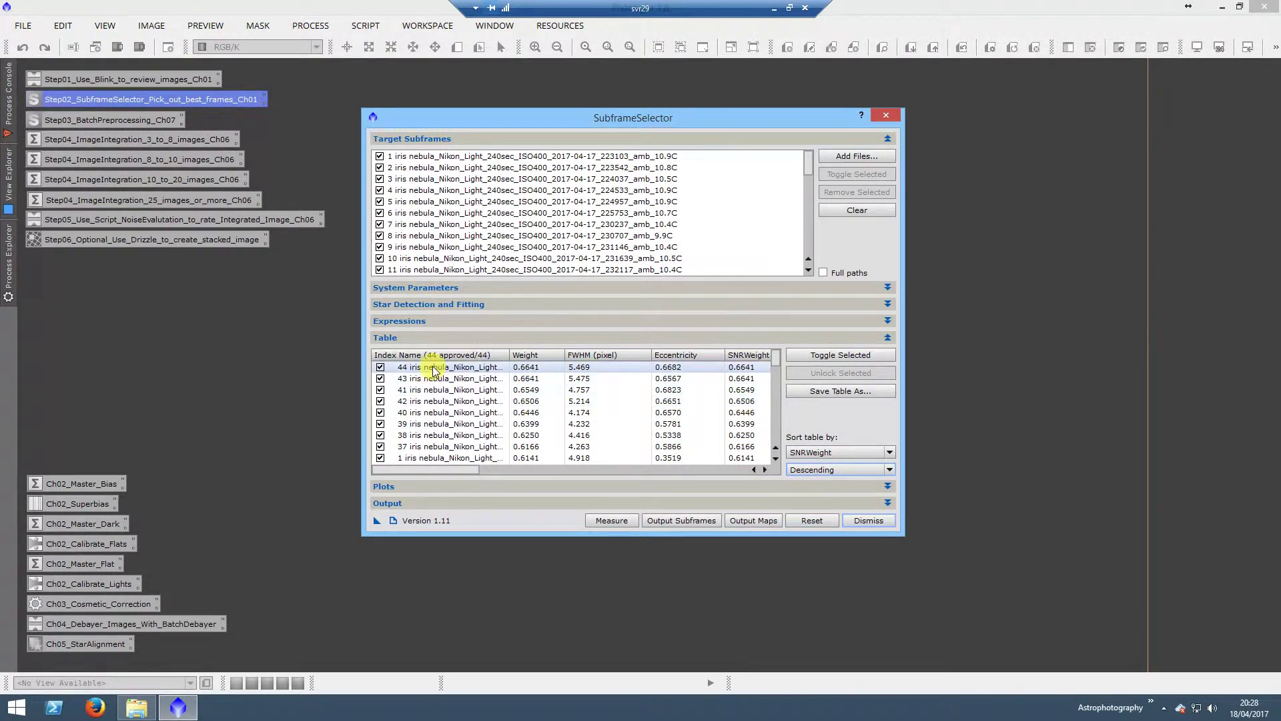
pyautogui.click(538, 378)
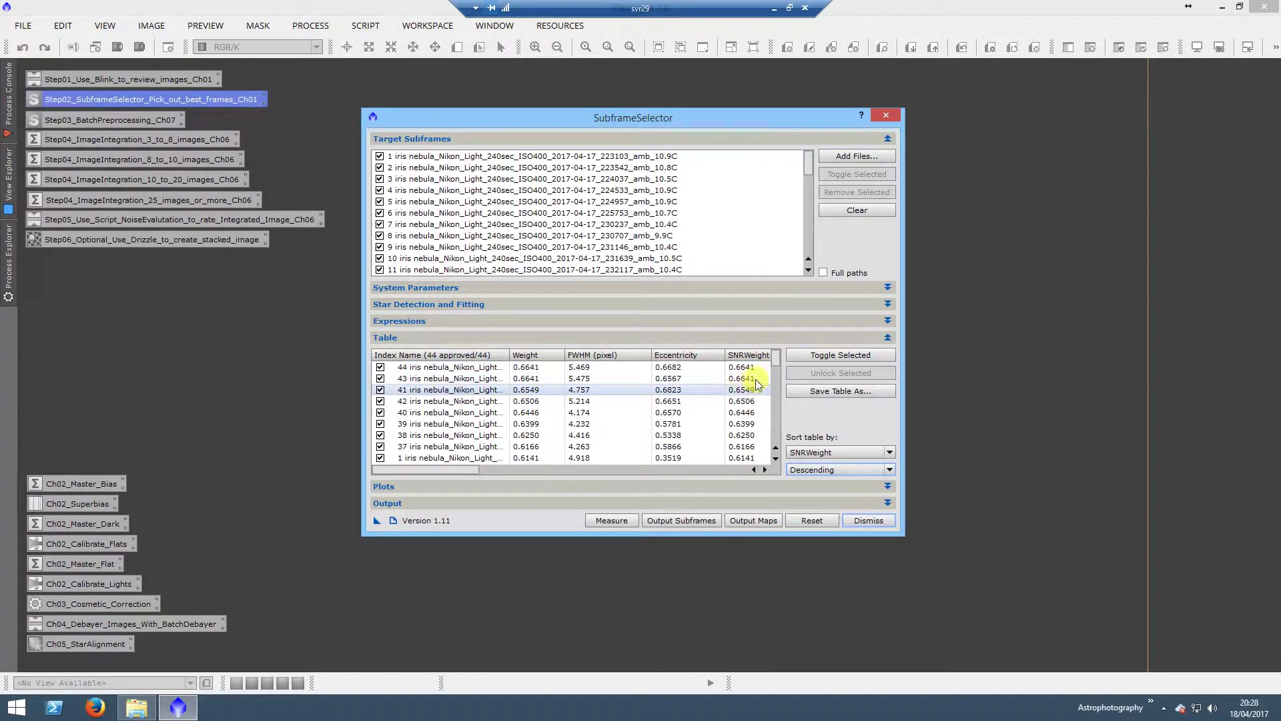
pyautogui.moveTo(777, 360)
pyautogui.mouseDown()
pyautogui.moveTo(774, 449)
pyautogui.moveTo(779, 357)
pyautogui.mouseUp()
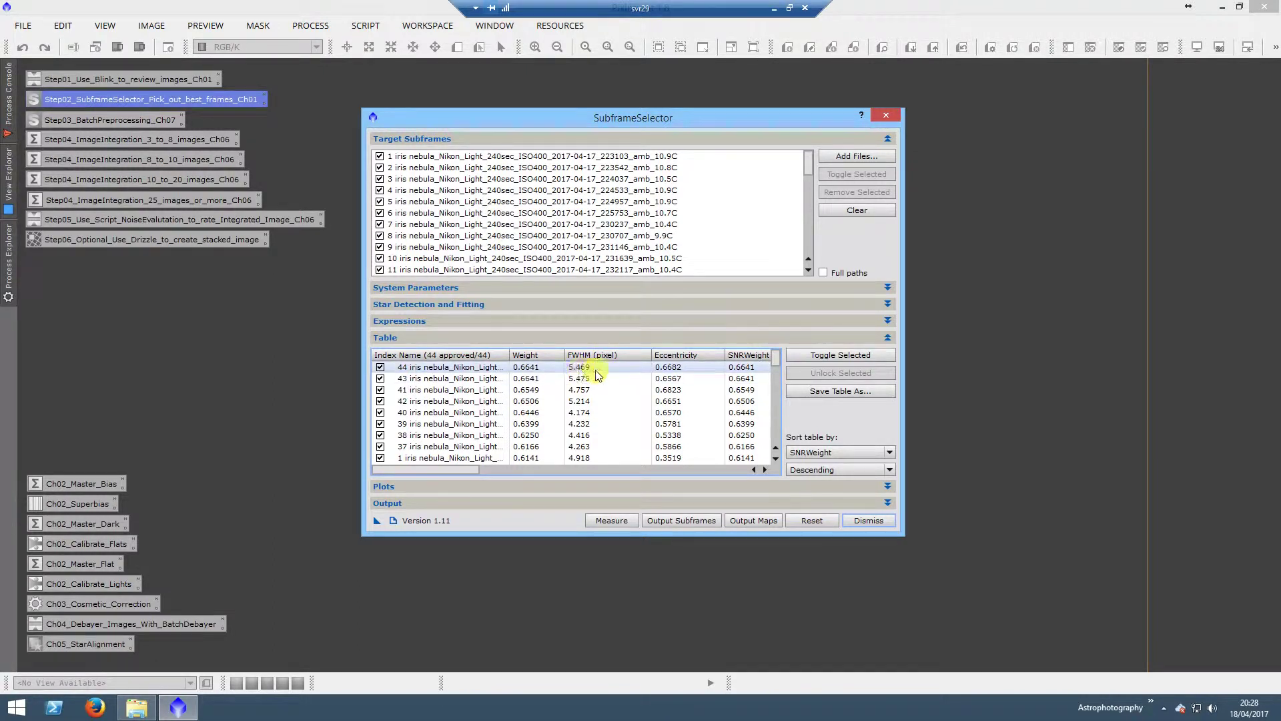
# Sort the table by FWHM, ascending
pyautogui.click(845, 454)
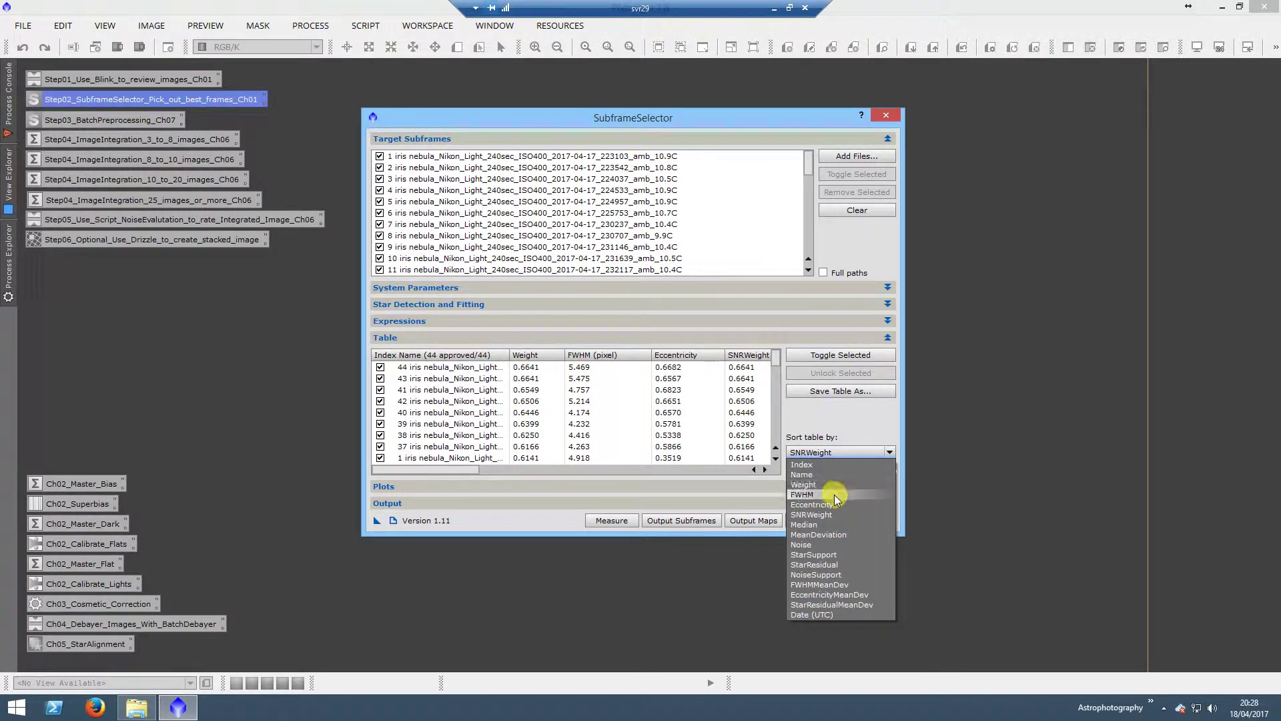
pyautogui.click(802, 495)
pyautogui.click(834, 470)
pyautogui.click(830, 482)
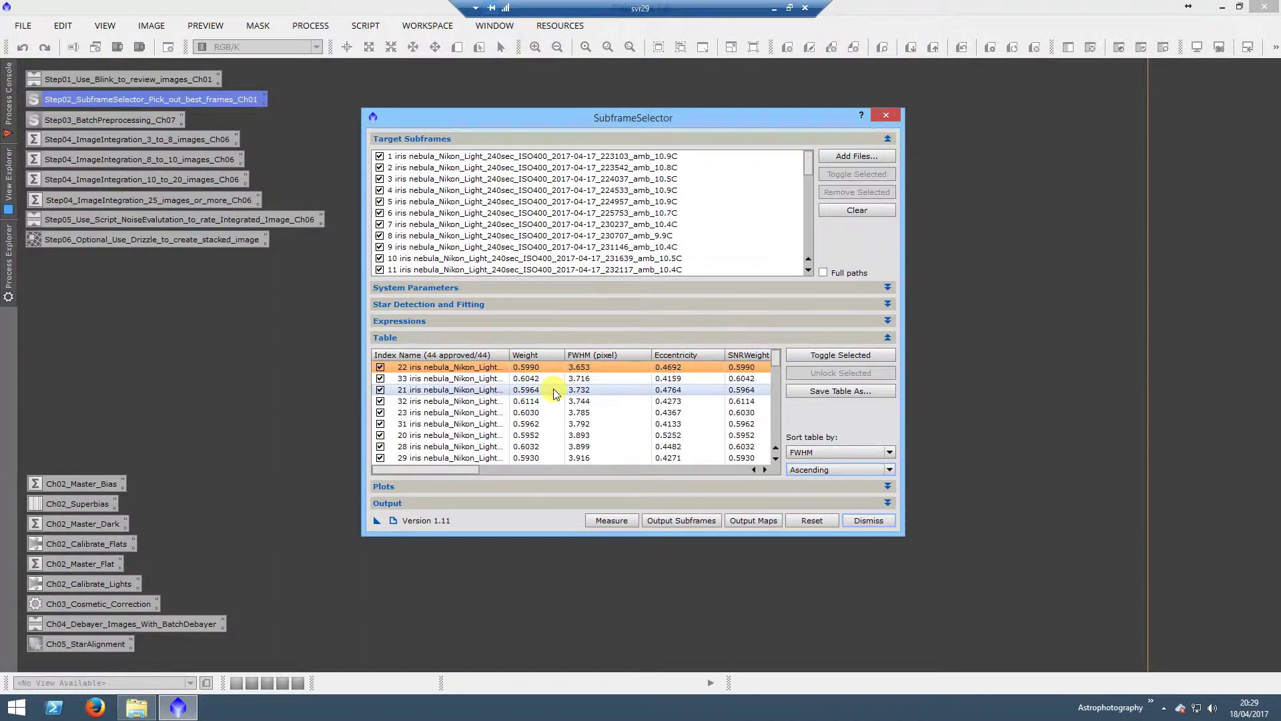
# Open the 17-04-17 Light\240 folder in File Explorer
pyautogui.click(143, 712)
pyautogui.doubleClick(397, 225)
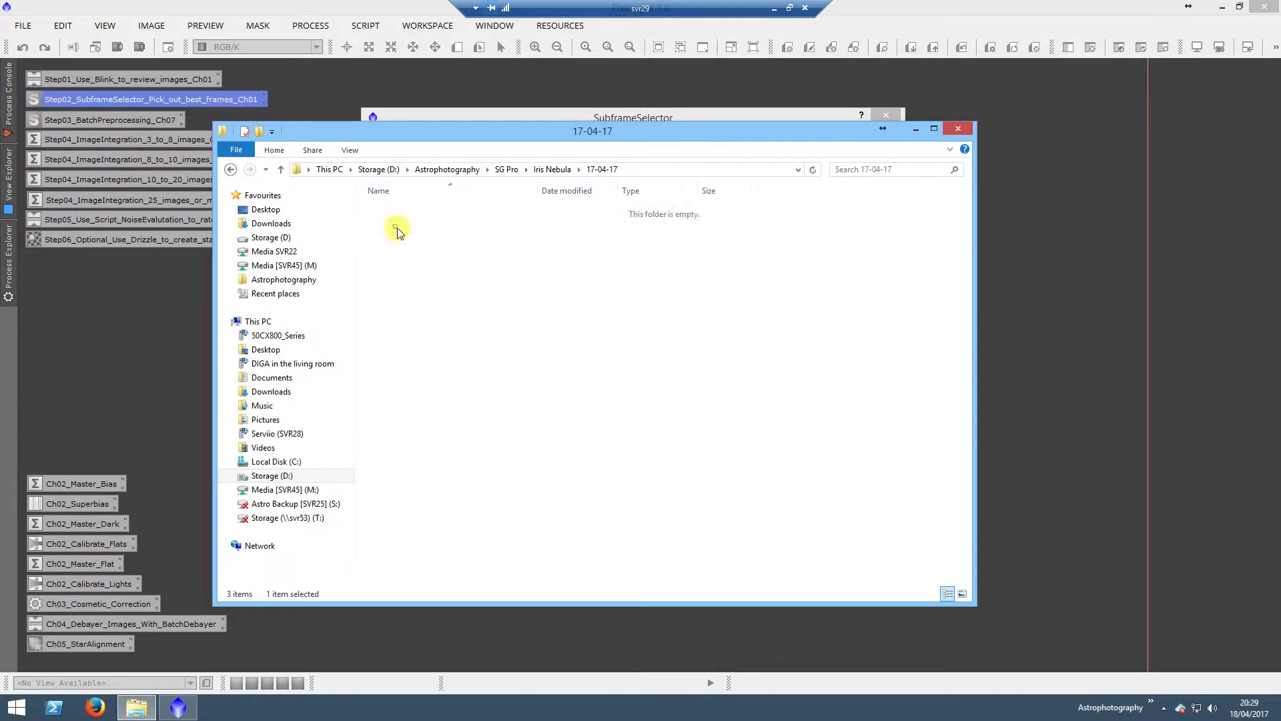
pyautogui.click(574, 126)
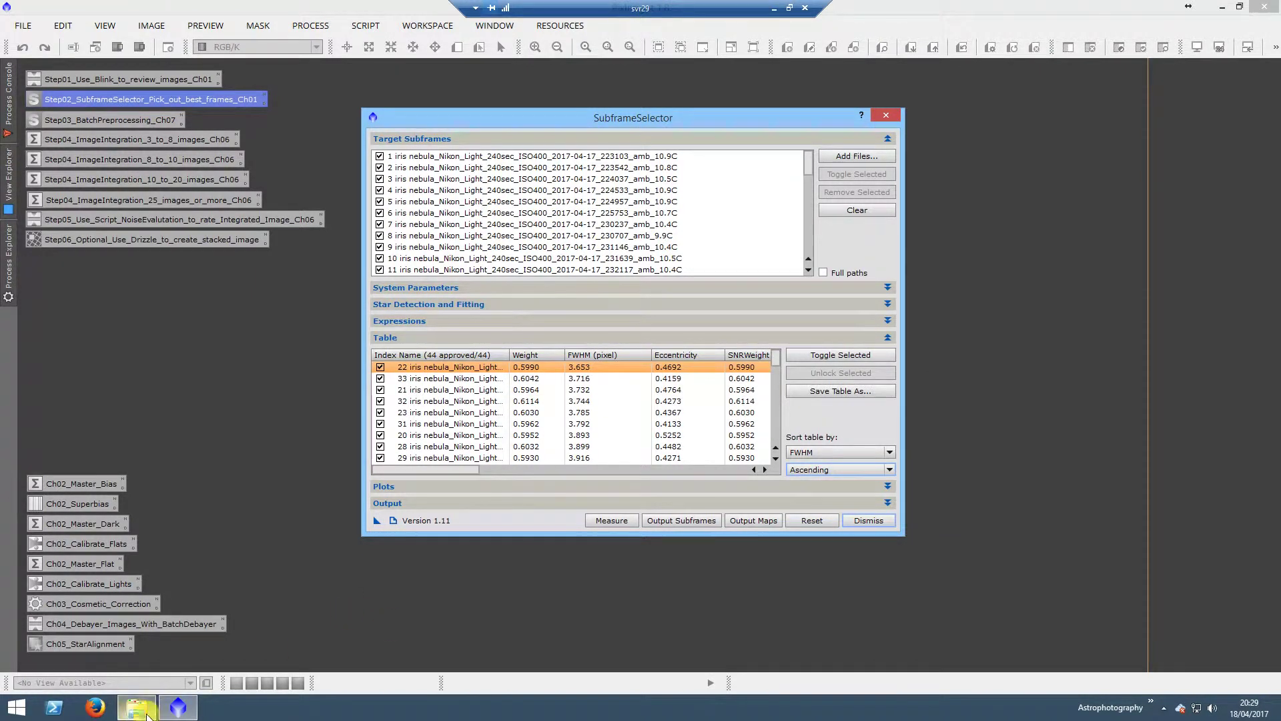
pyautogui.click(137, 707)
pyautogui.doubleClick(424, 274)
# Rename the 2017-04-18_001934 light frame with a _ref_ prefix
pyautogui.moveTo(565, 227); pyautogui.dragTo(730, 227)
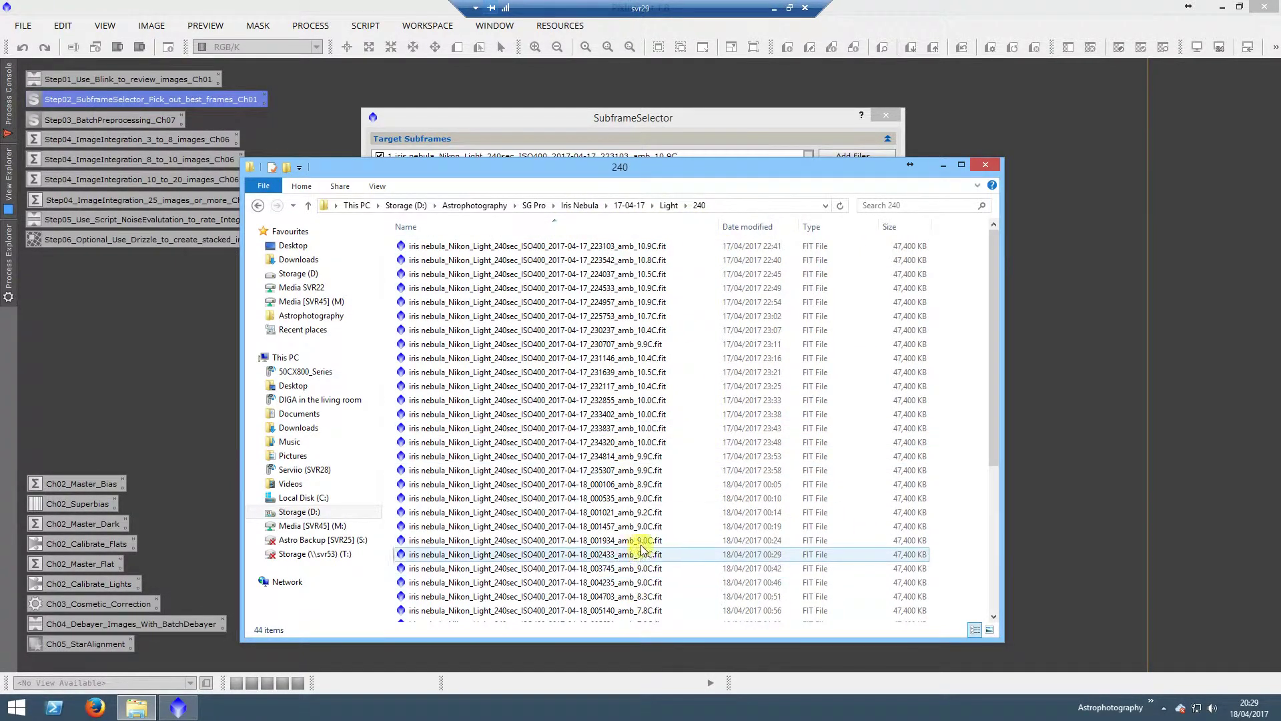
pyautogui.click(596, 540)
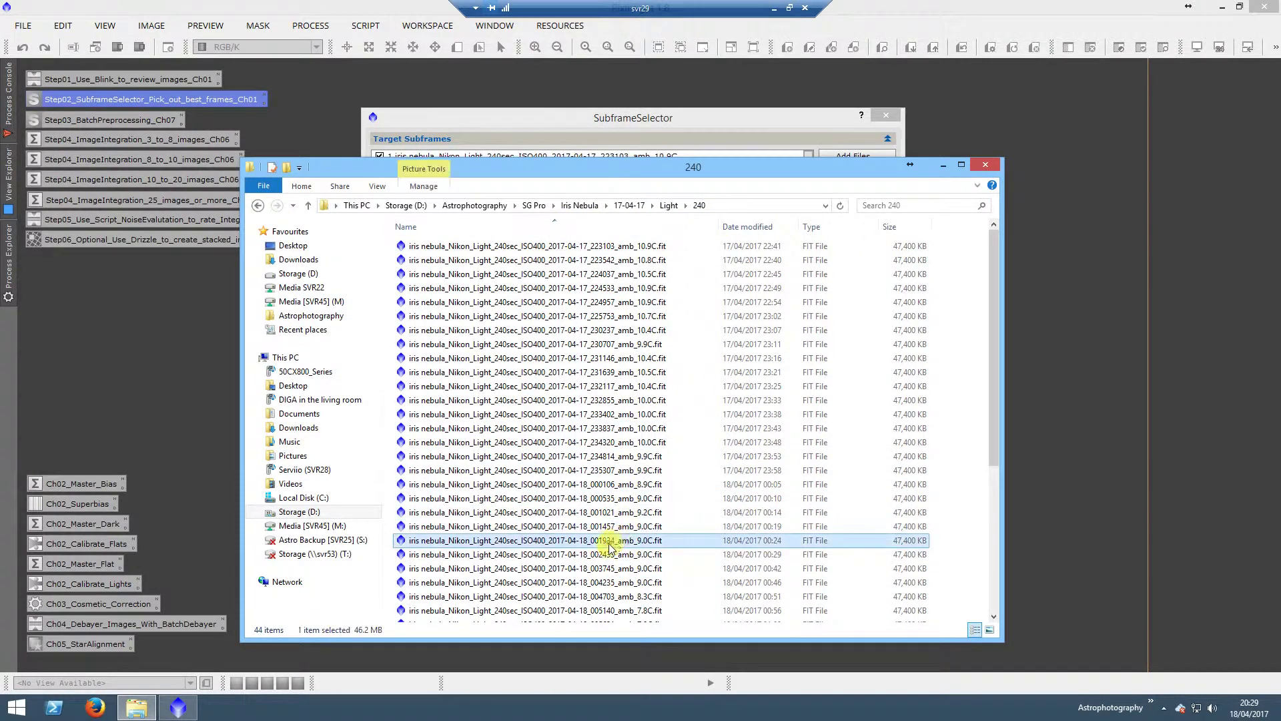
pyautogui.click(413, 542)
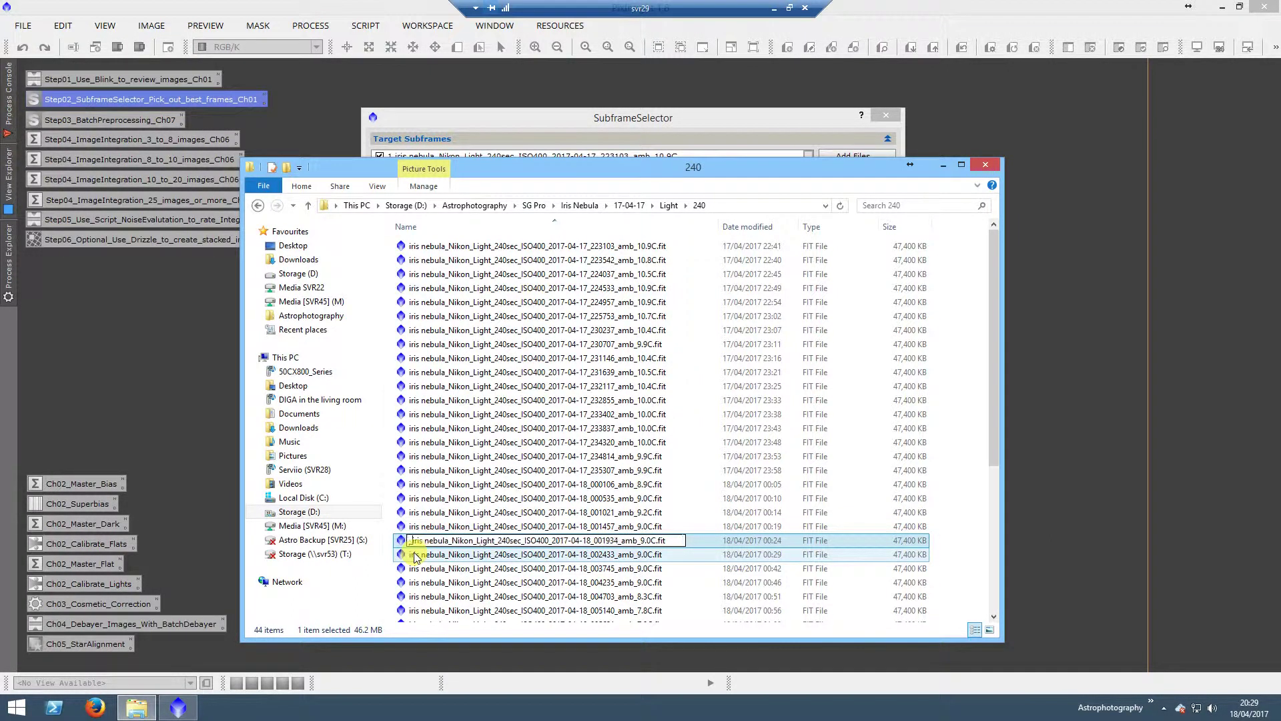
pyautogui.write('_ref_')
pyautogui.press('Return')
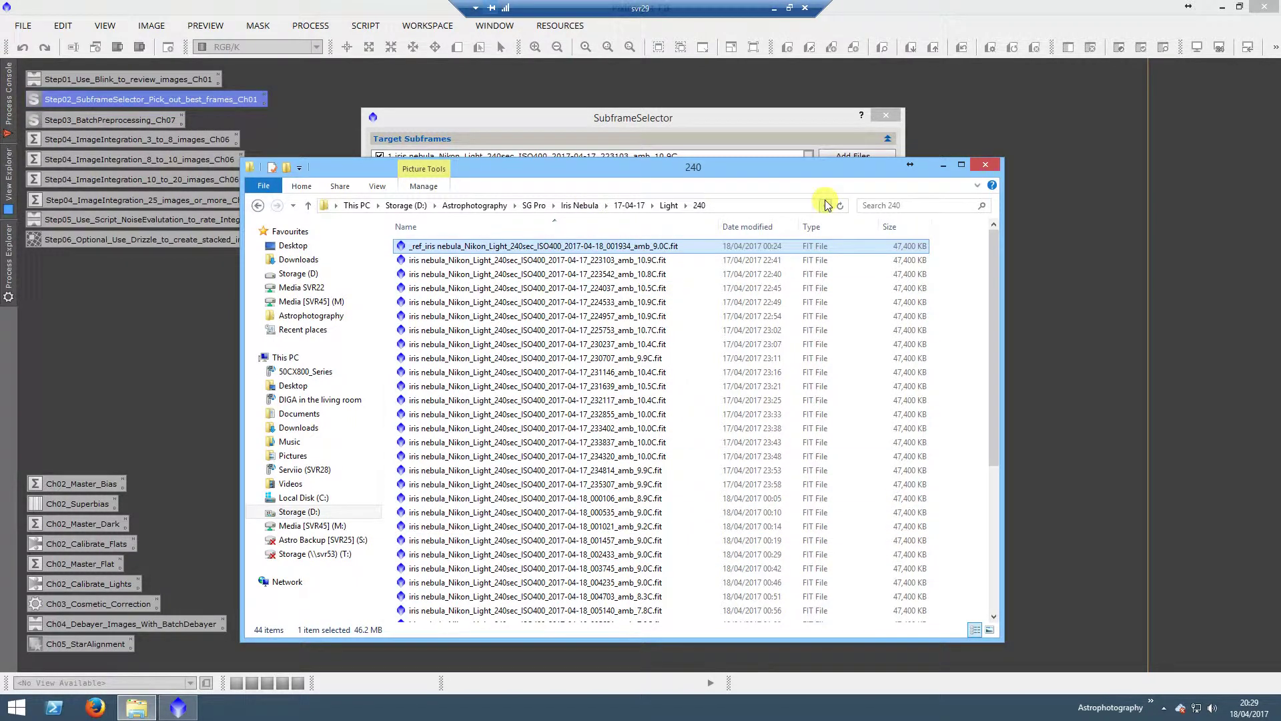
pyautogui.click(713, 118)
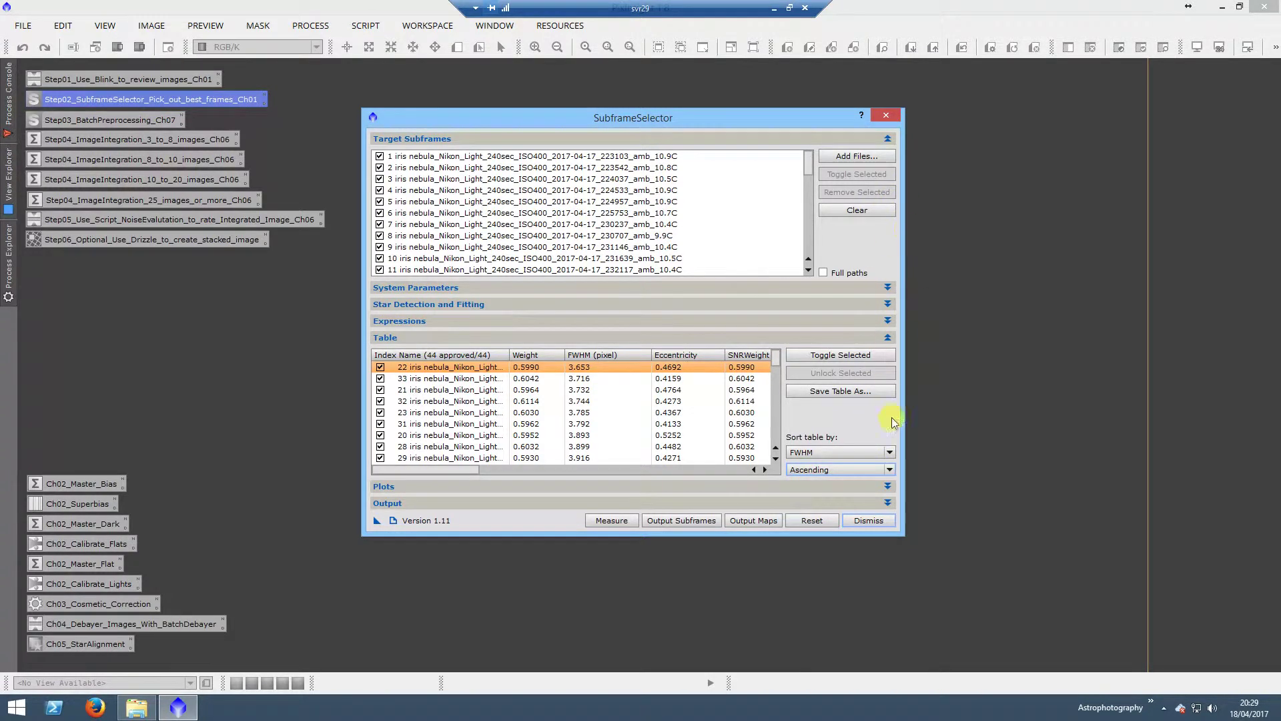
# Sort the SubframeSelector table by SNRWeight, descending, and scroll through all the measured frames
pyautogui.click(888, 452)
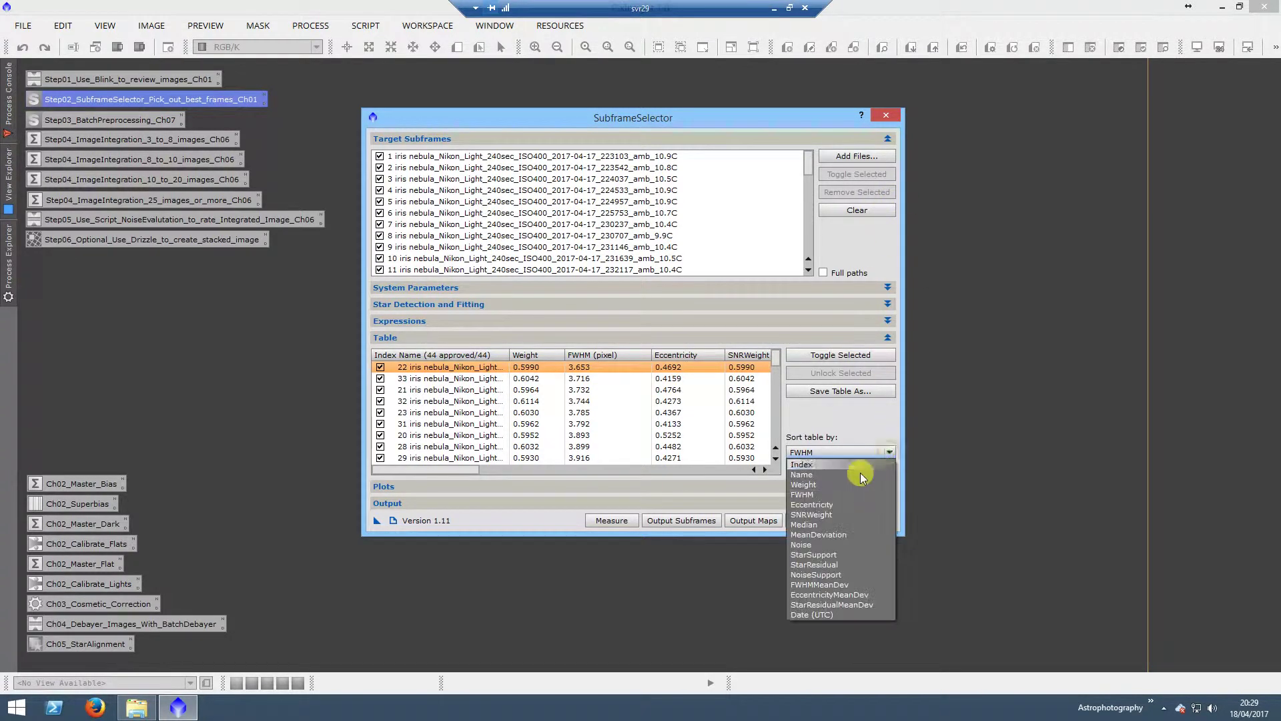
pyautogui.click(817, 515)
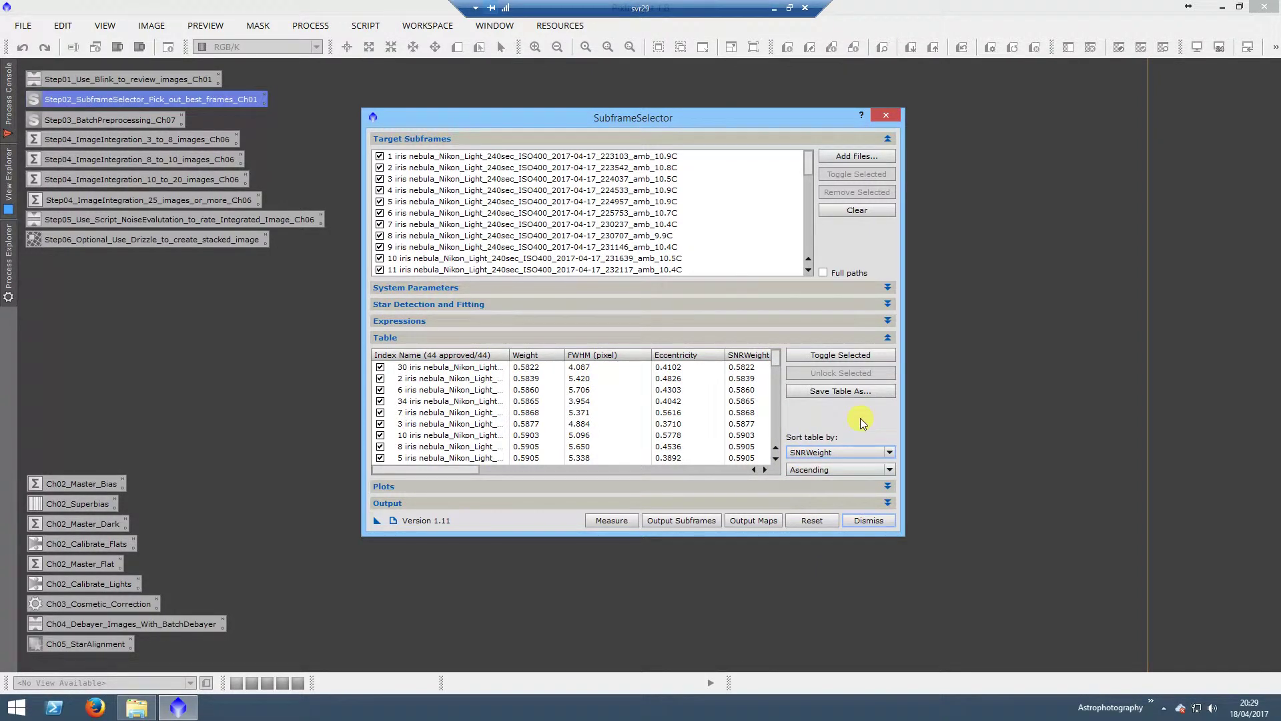
pyautogui.click(842, 470)
pyautogui.click(837, 493)
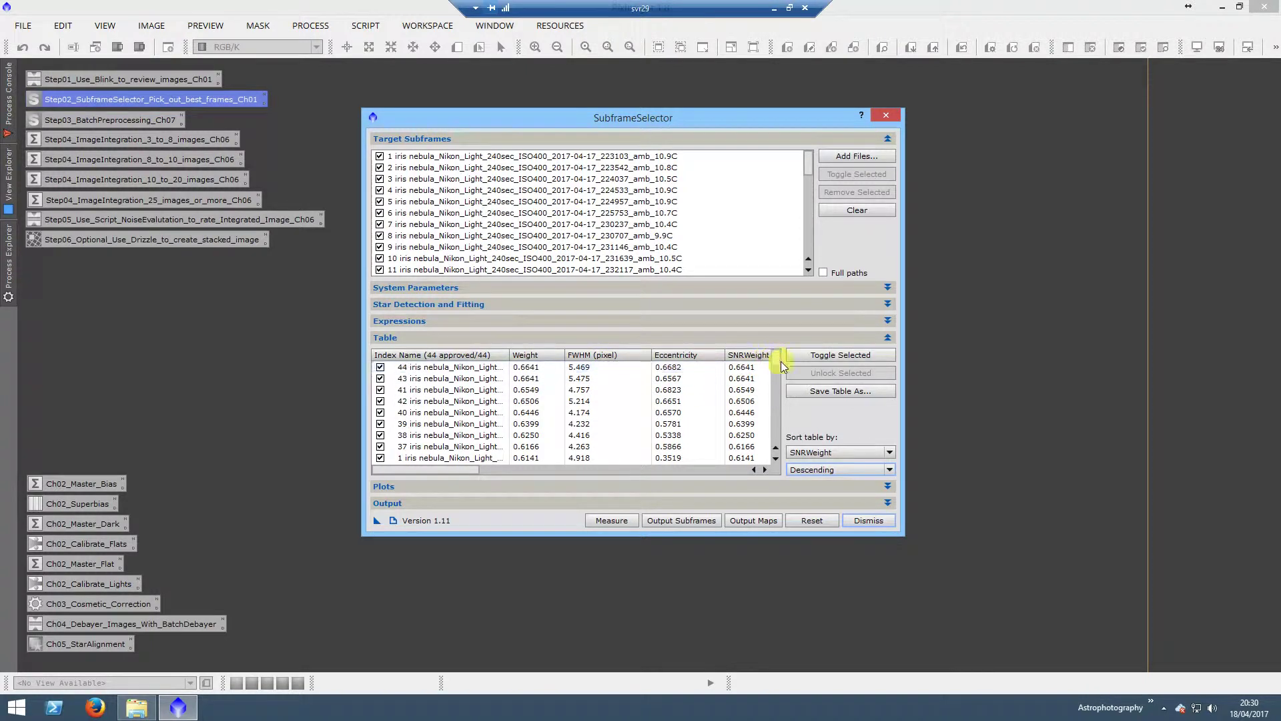
pyautogui.moveTo(774, 360)
pyautogui.mouseDown()
pyautogui.moveTo(779, 441)
pyautogui.moveTo(773, 344)
pyautogui.mouseUp()
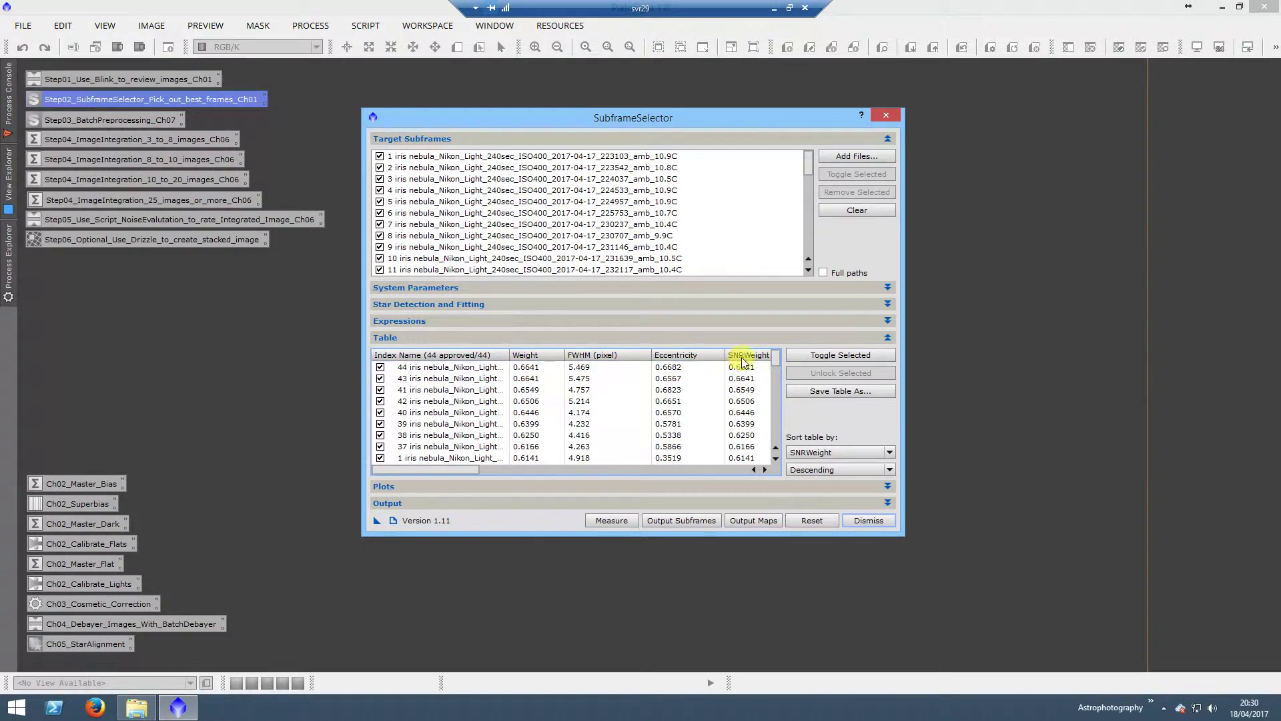
pyautogui.moveTo(777, 374)
pyautogui.mouseDown()
pyautogui.moveTo(789, 430)
pyautogui.moveTo(783, 359)
pyautogui.mouseUp()
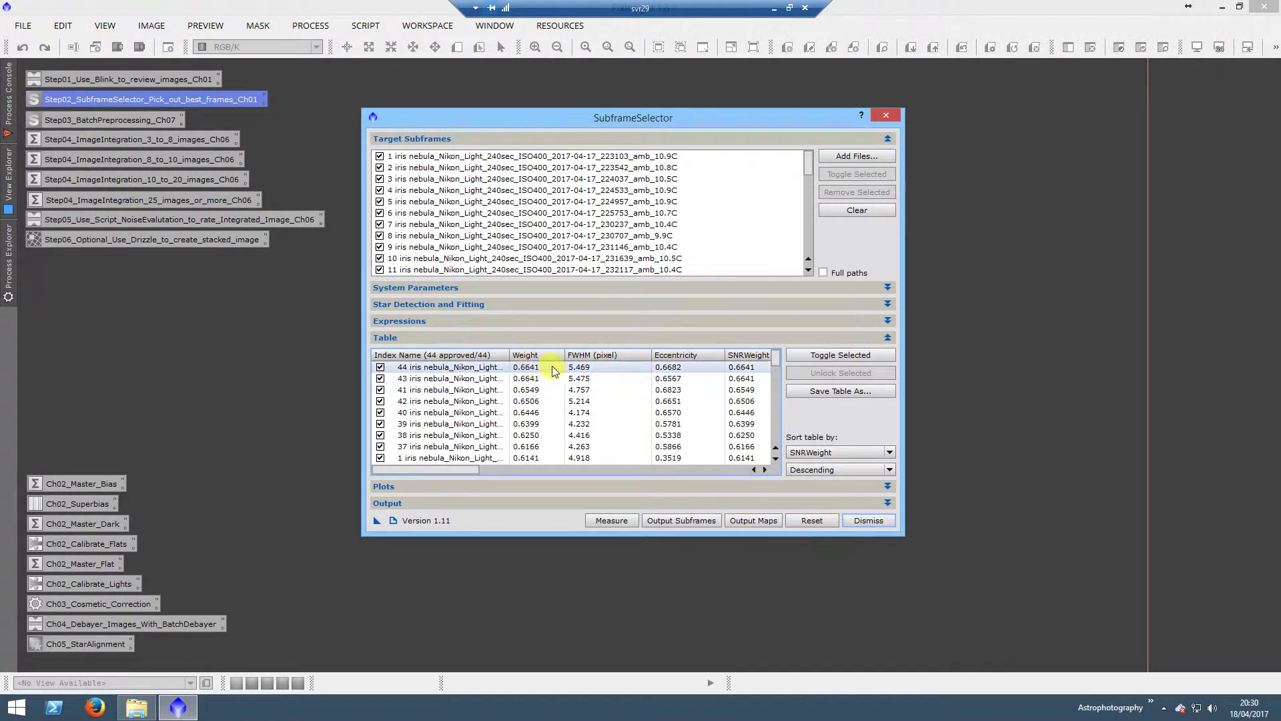
pyautogui.moveTo(774, 361); pyautogui.dragTo(779, 395)
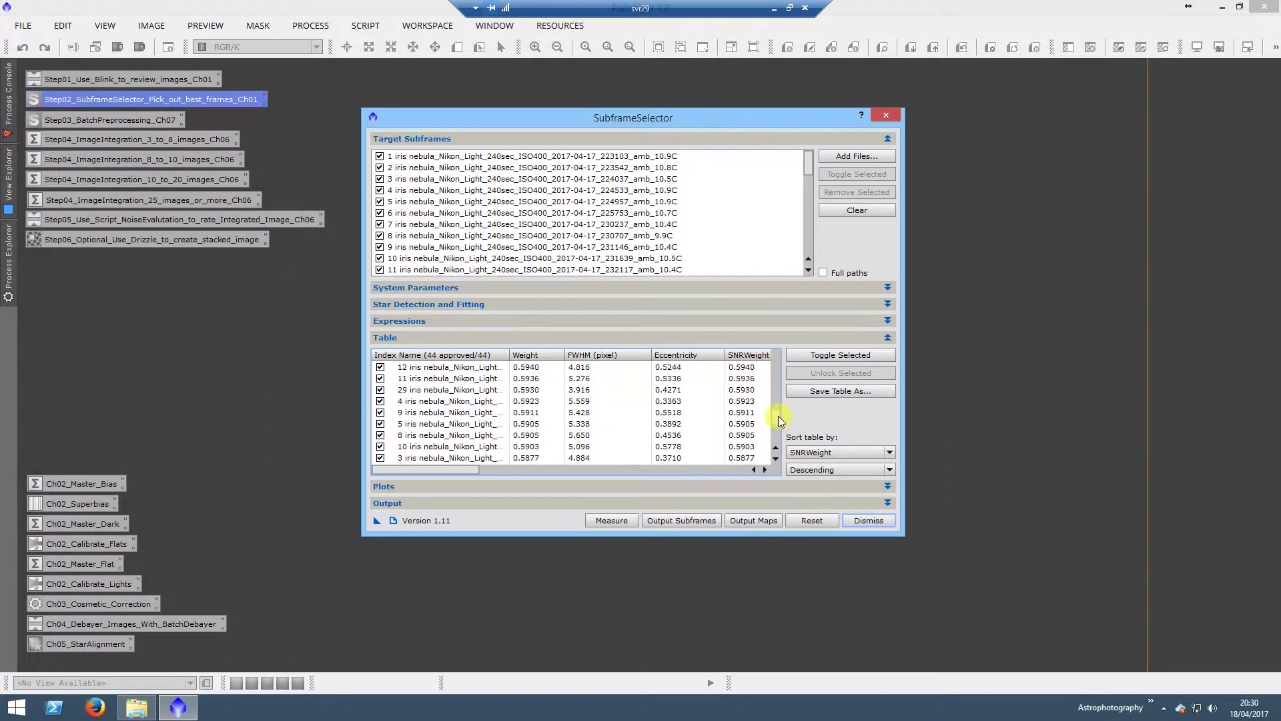
pyautogui.moveTo(778, 419); pyautogui.dragTo(775, 355)
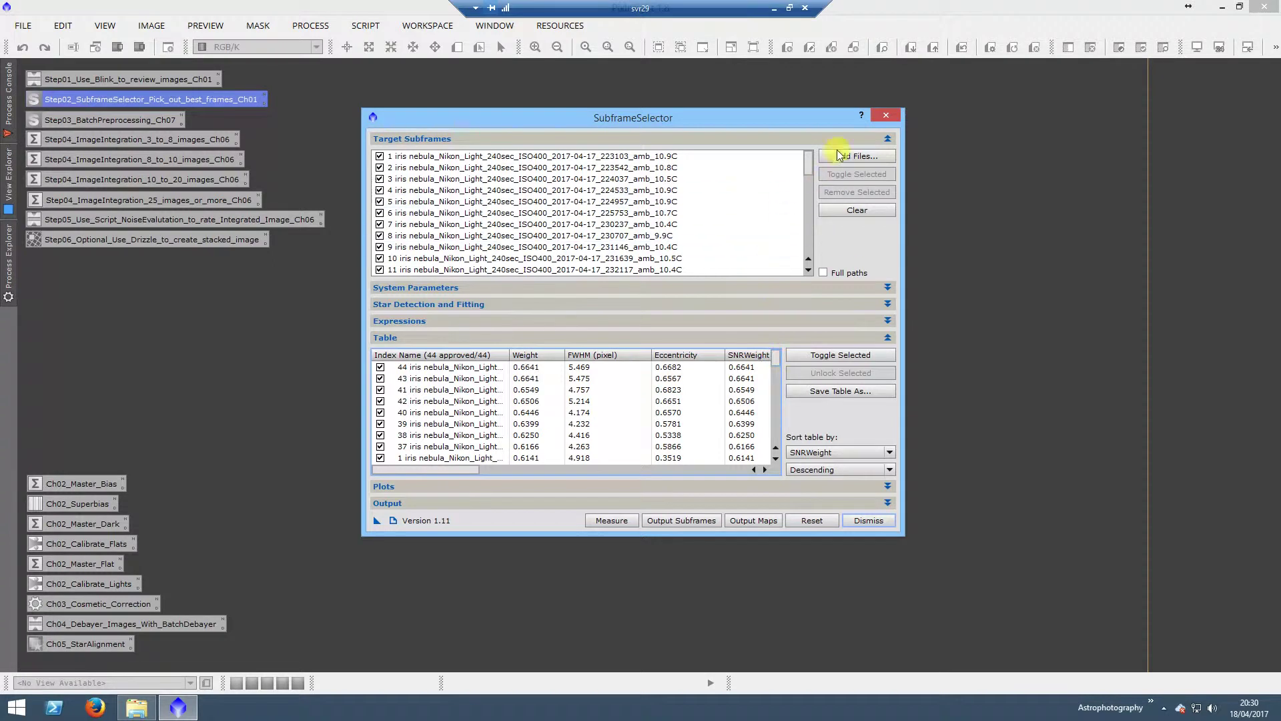
# Close SubframeSelector and launch the Step03_BatchPreprocessing_Ch07 batch preprocessing script
pyautogui.click(884, 119)
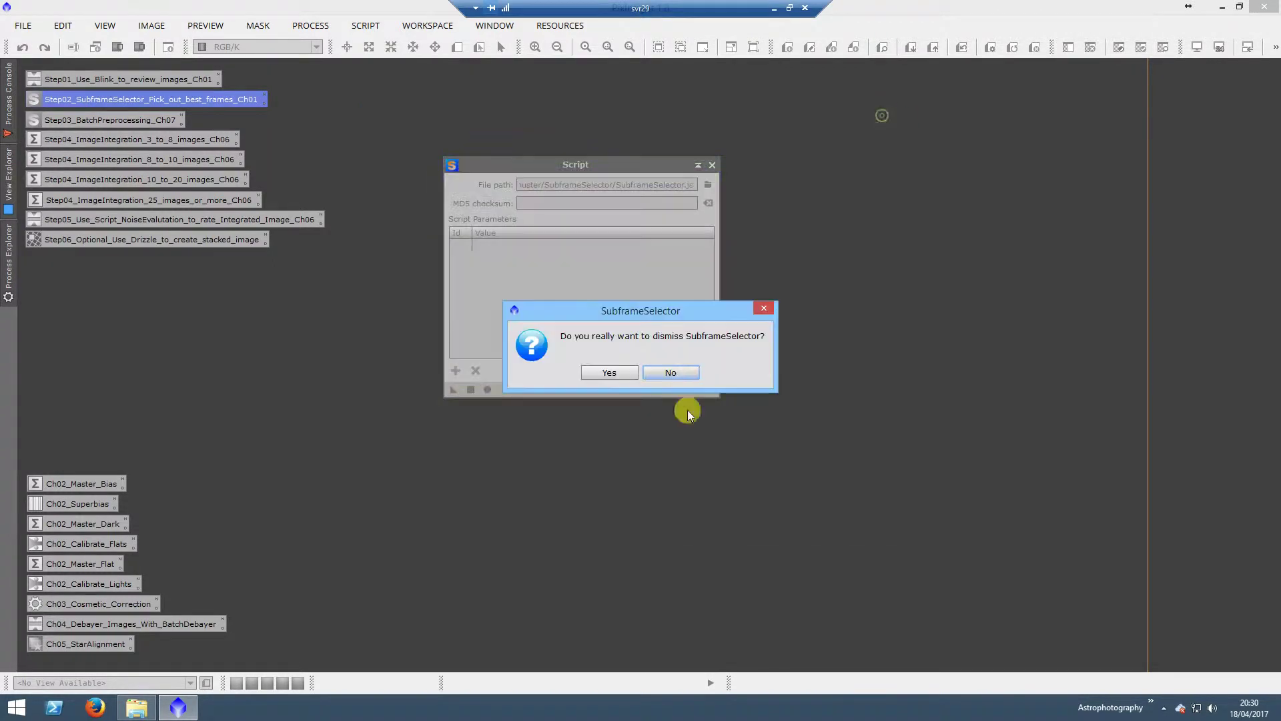
pyautogui.click(607, 374)
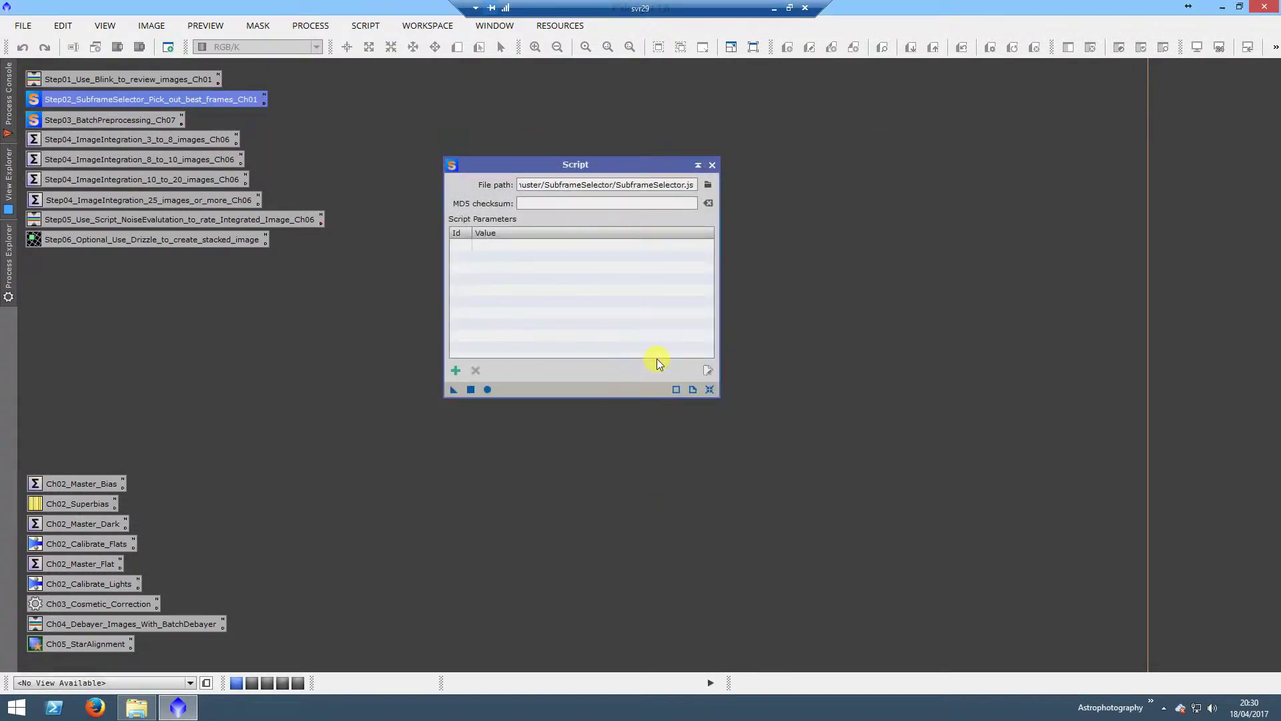
pyautogui.click(712, 164)
pyautogui.doubleClick(119, 121)
pyautogui.click(487, 390)
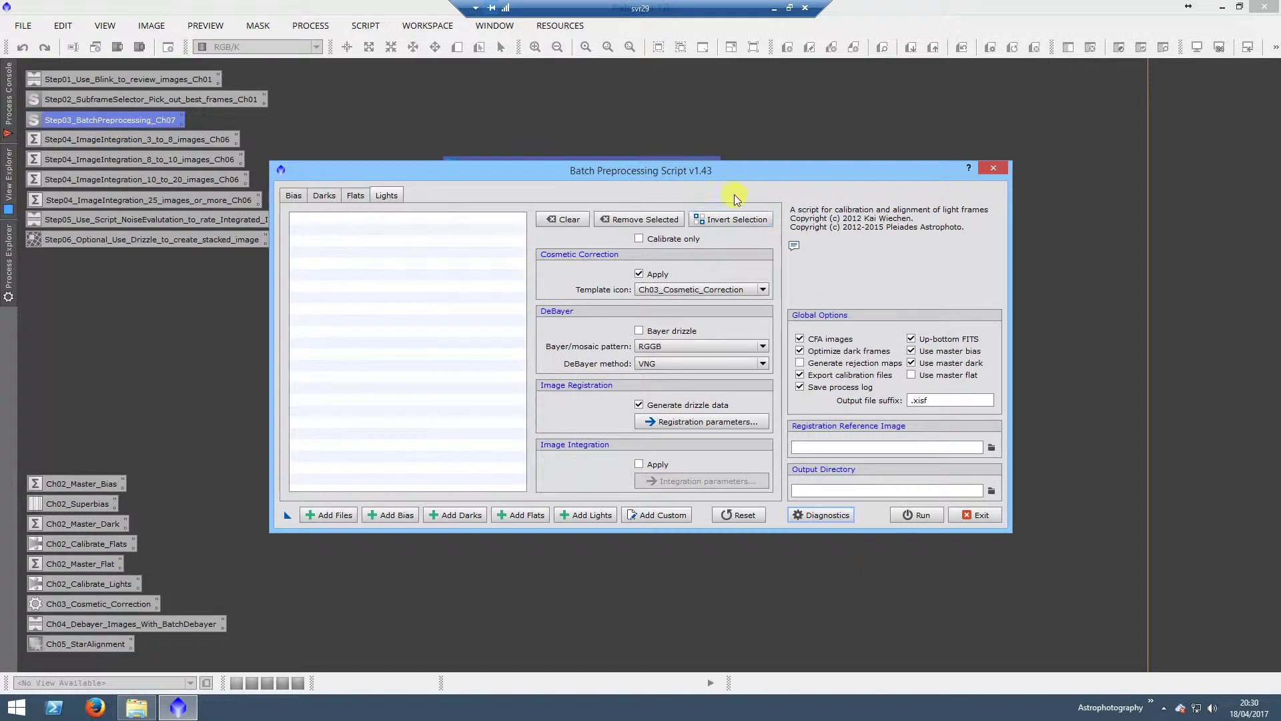
pyautogui.moveTo(702, 171); pyautogui.dragTo(747, 154)
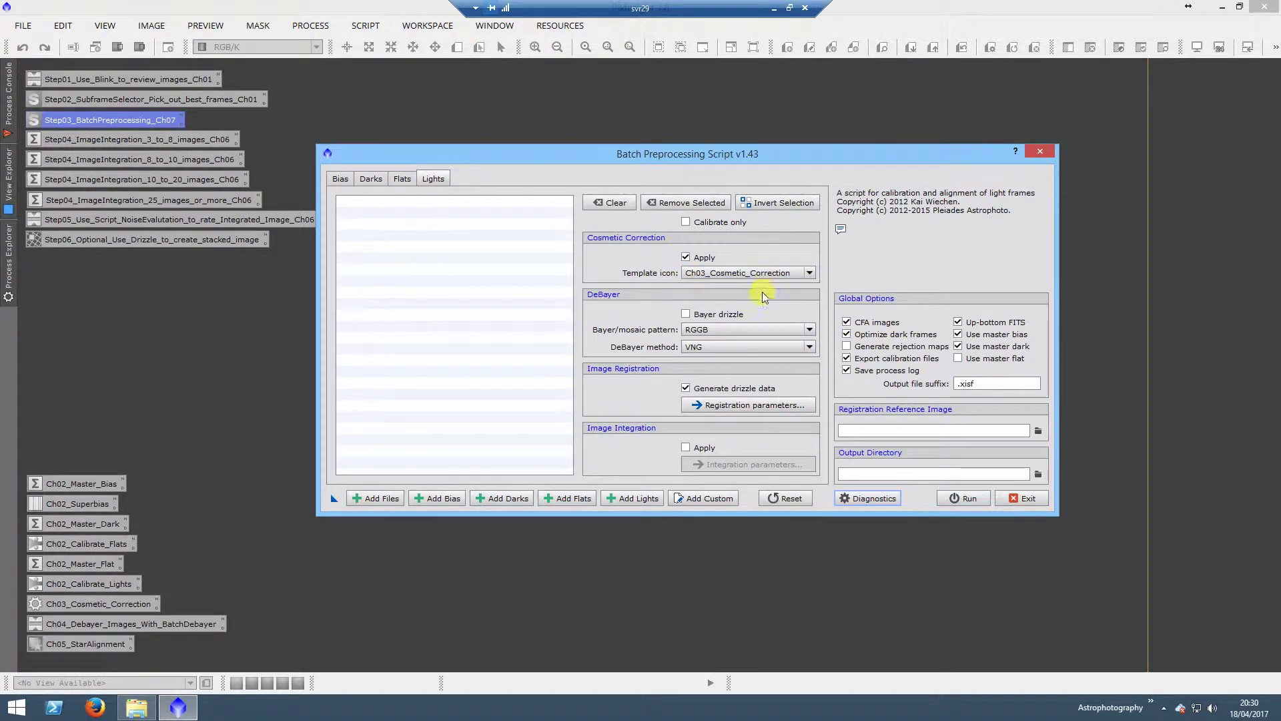
# Add every light frame from the 240 folder to the batch
pyautogui.click(633, 505)
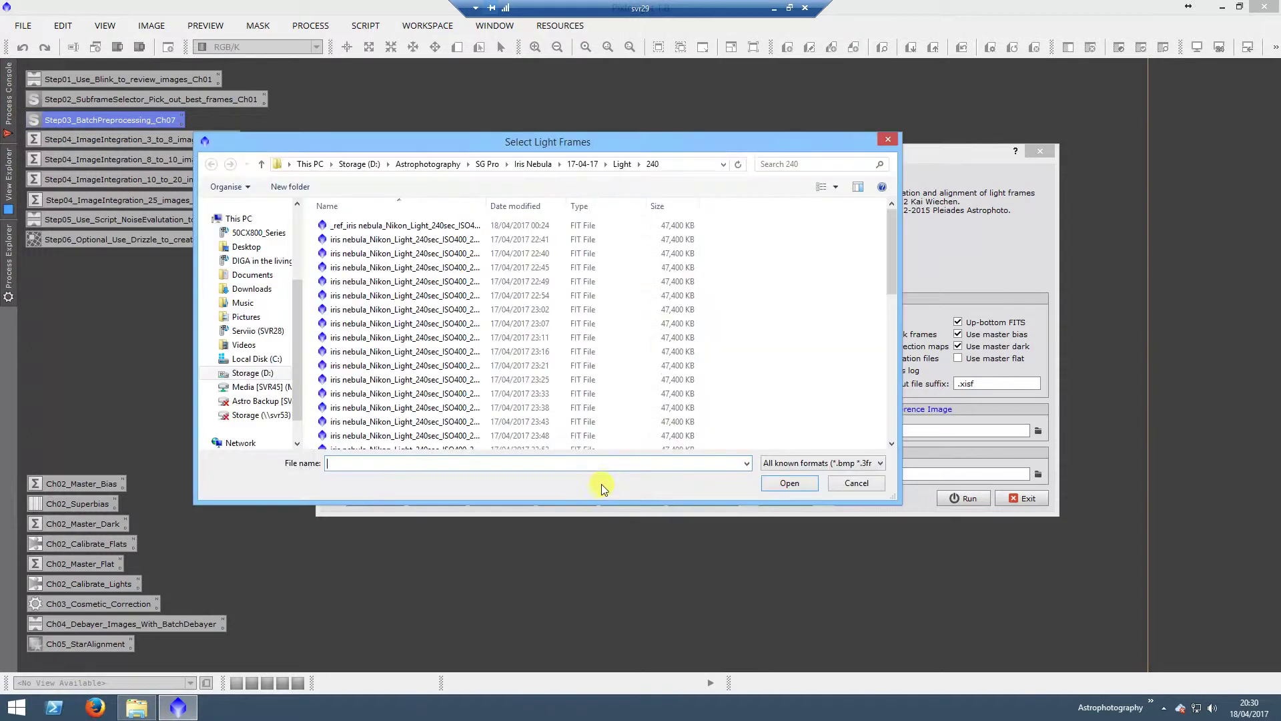
pyautogui.click(421, 297)
pyautogui.hotkey('ctrl', 'a')
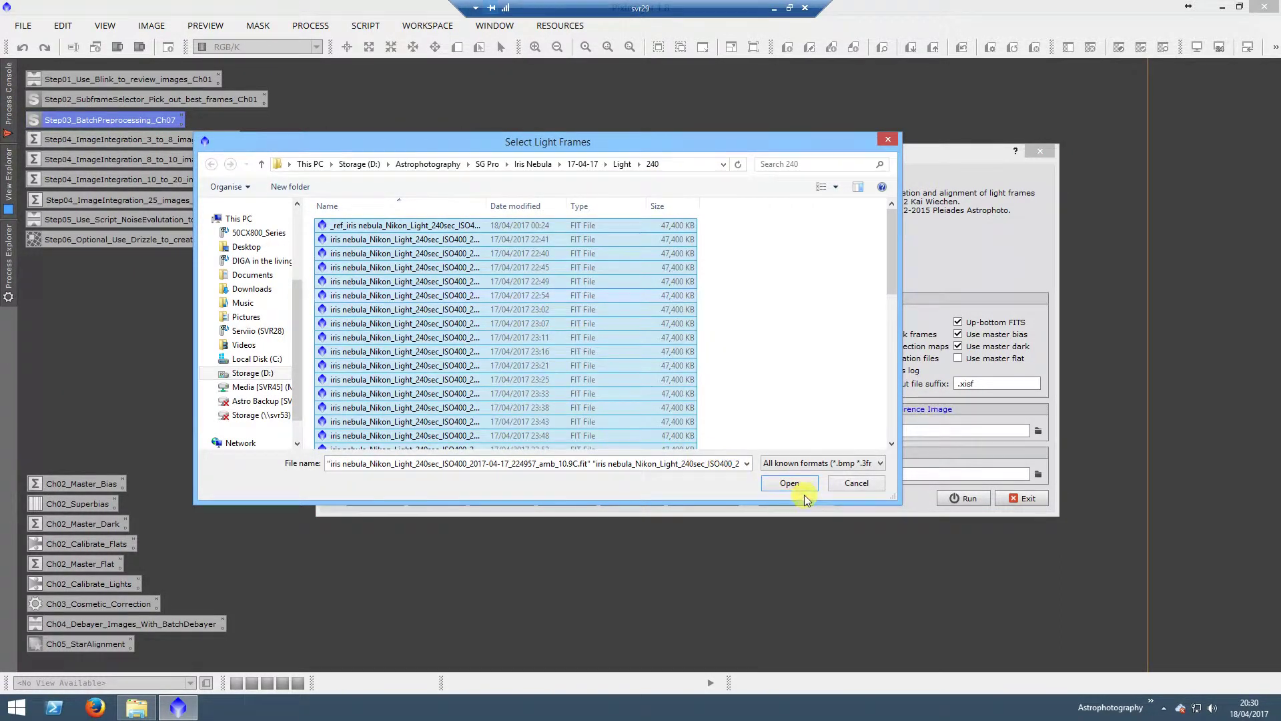
pyautogui.click(798, 484)
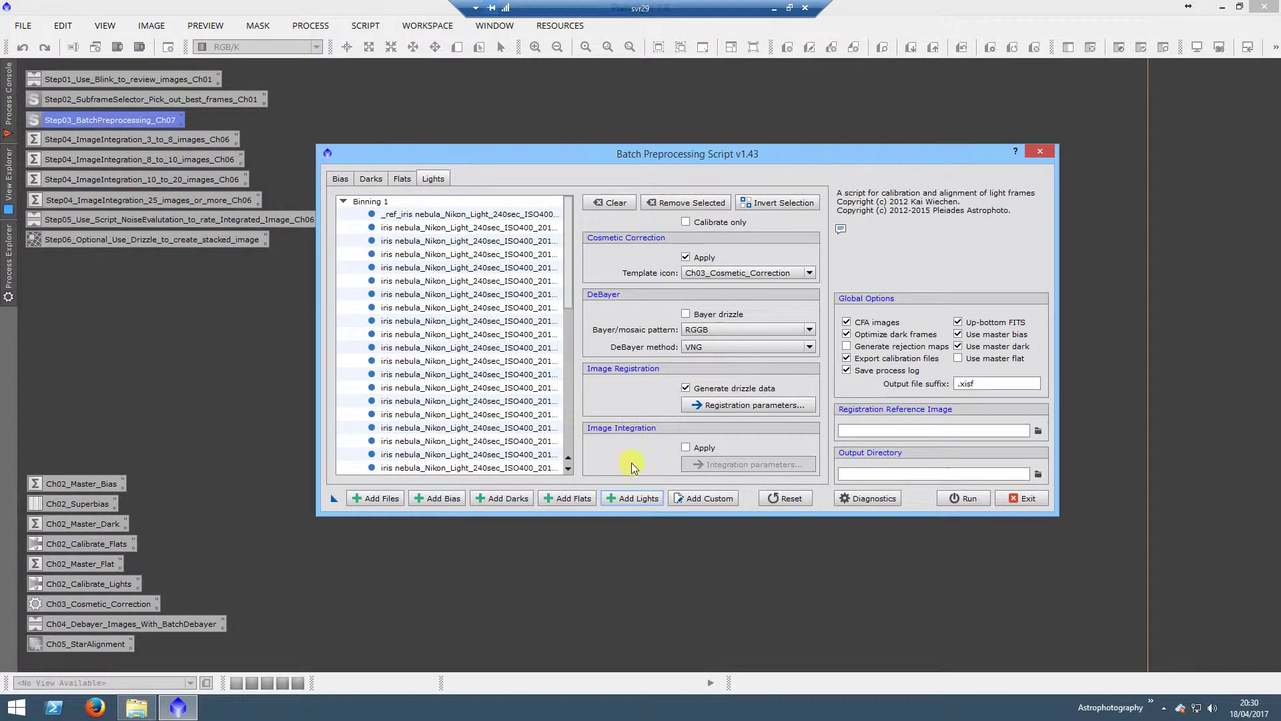
# Browse the flat-frame picker to the 17-04-17 session's Flats folder
pyautogui.click(568, 498)
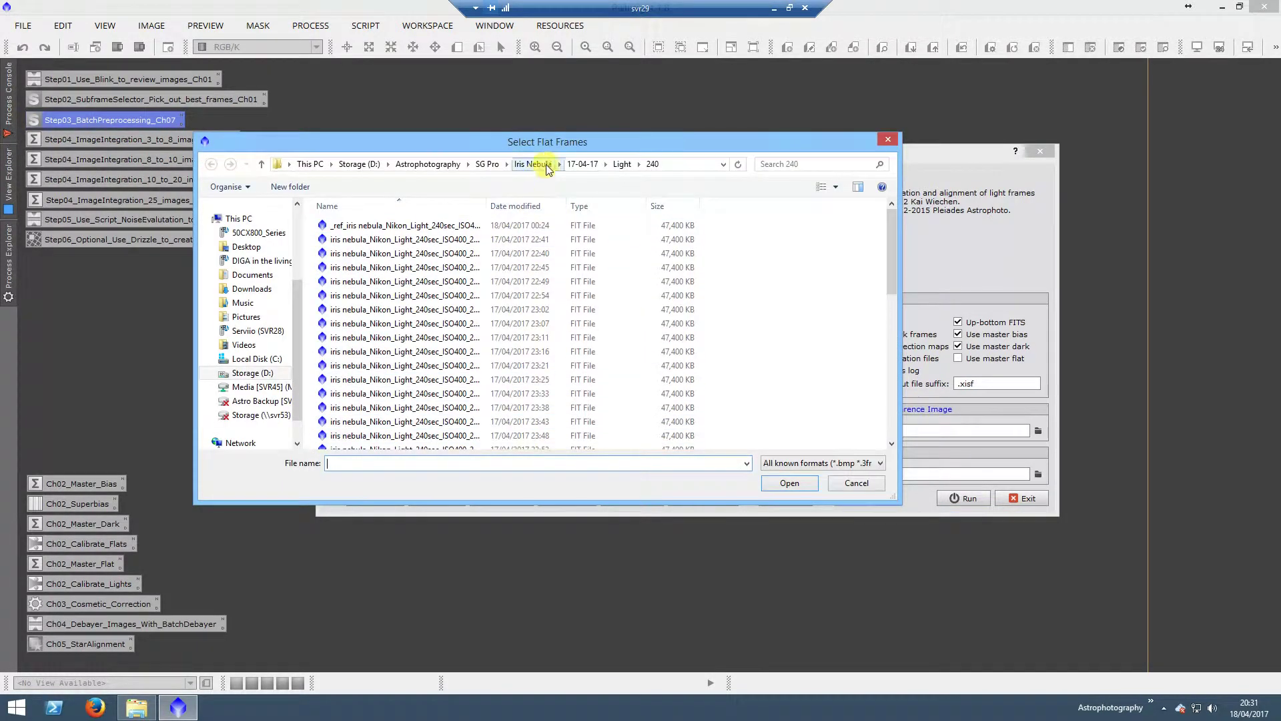
pyautogui.click(594, 164)
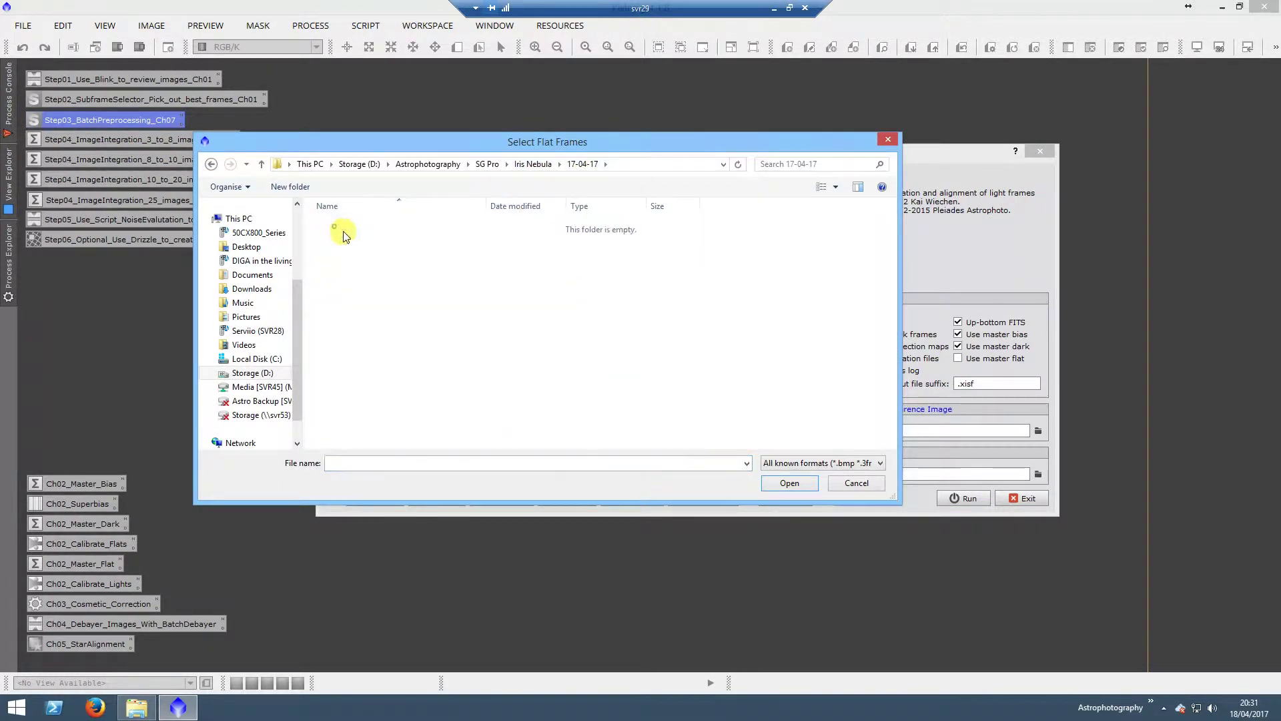
pyautogui.doubleClick(344, 226)
# Add all flat frames from the Flats folder, then view the empty Darks list
pyautogui.hotkey('ctrl', 'a')
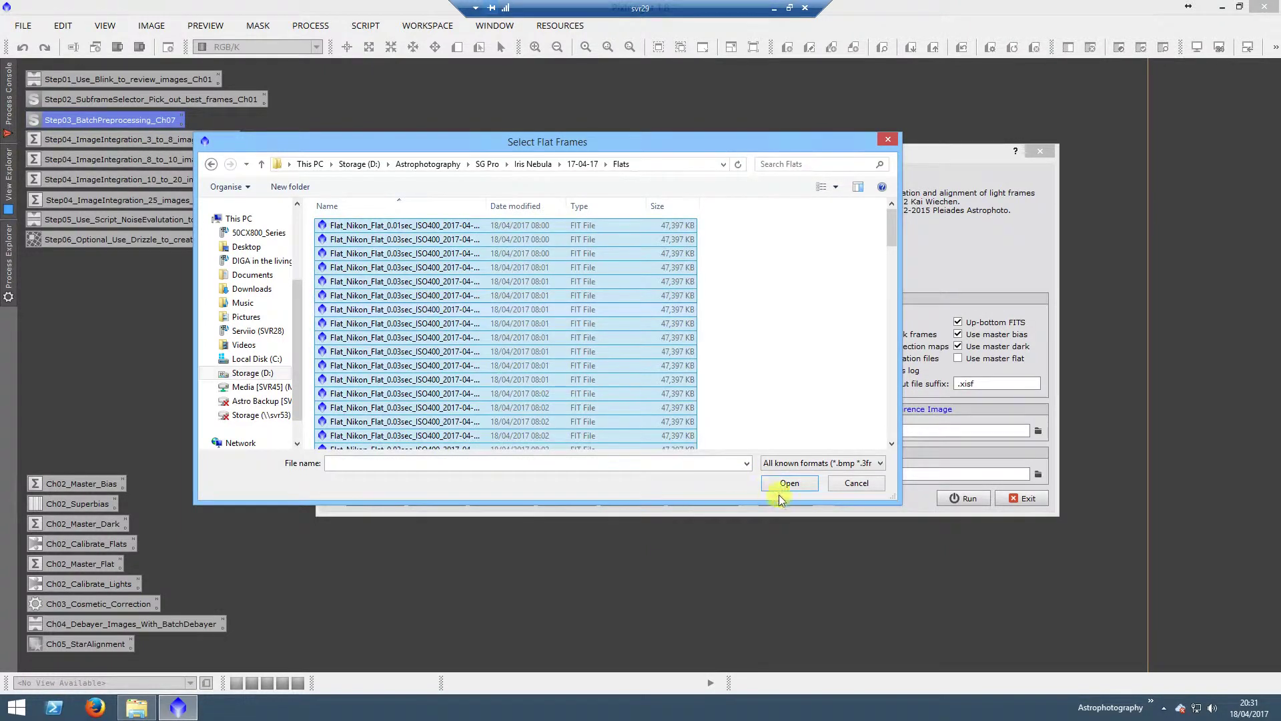
pyautogui.click(789, 483)
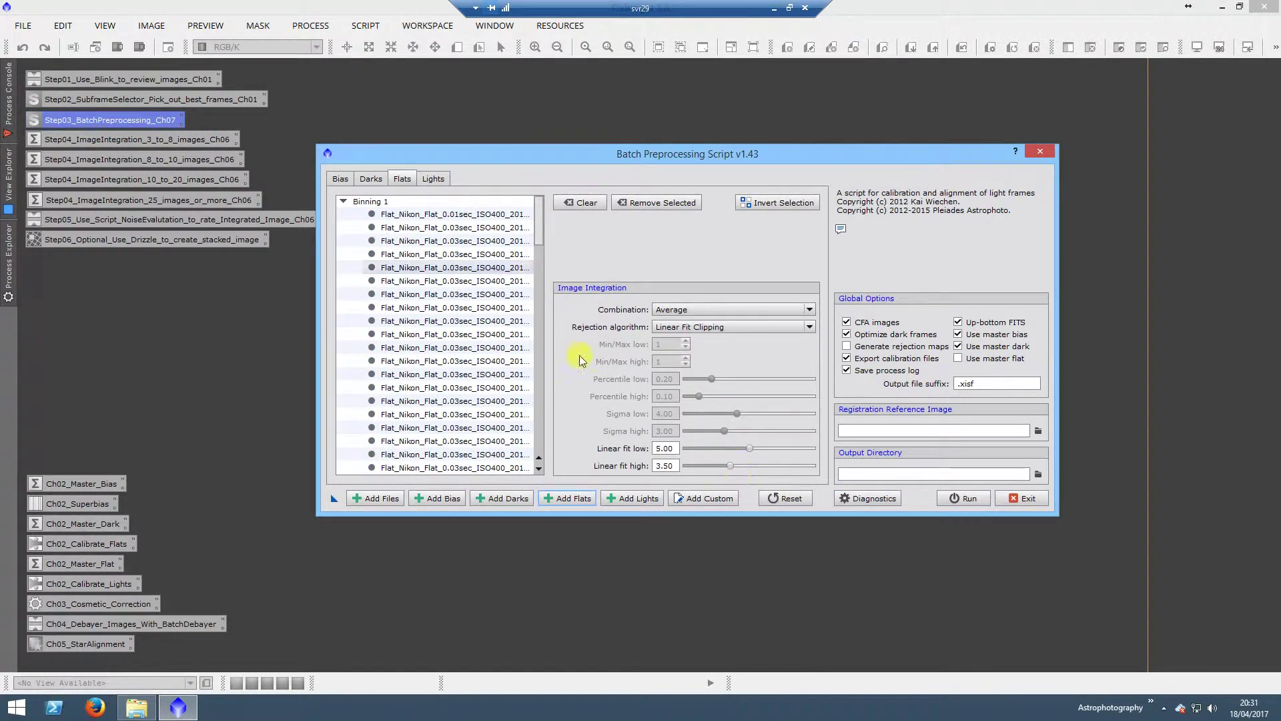
pyautogui.click(377, 180)
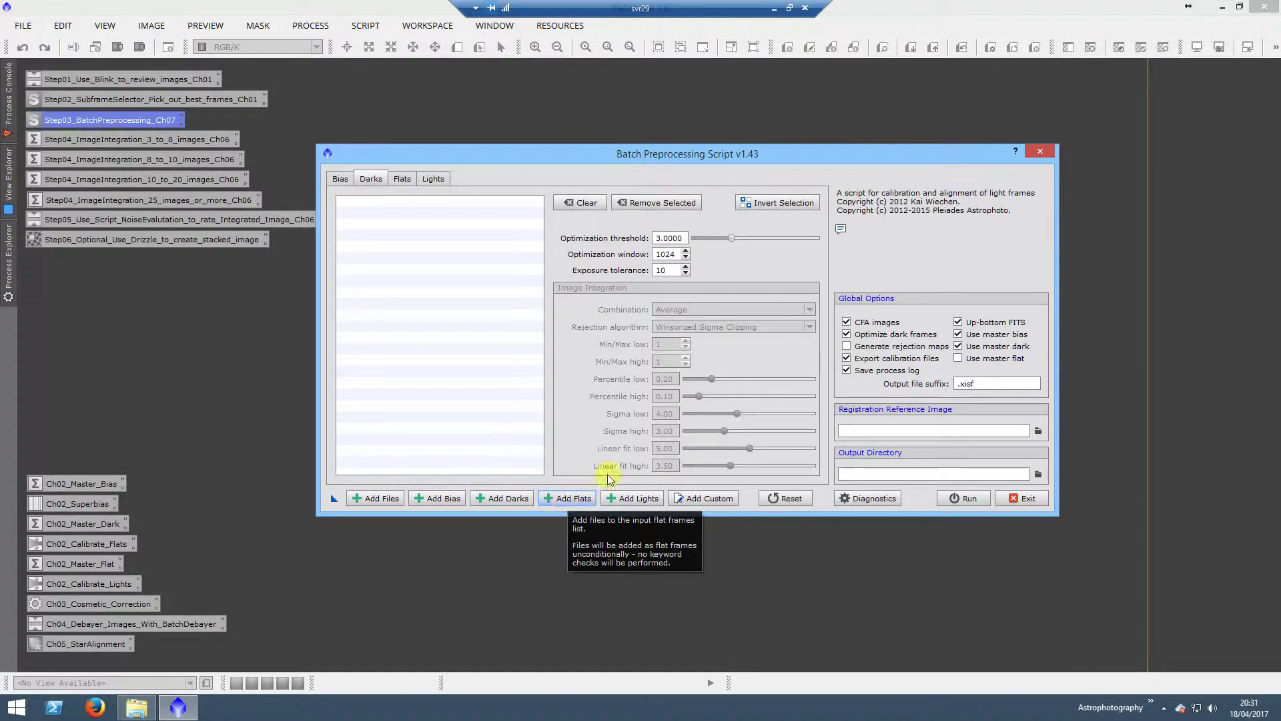
# Add Master-Bias-ISO400 from the Master folder as a custom Bias frame
pyautogui.click(705, 500)
pyautogui.click(618, 400)
pyautogui.click(578, 165)
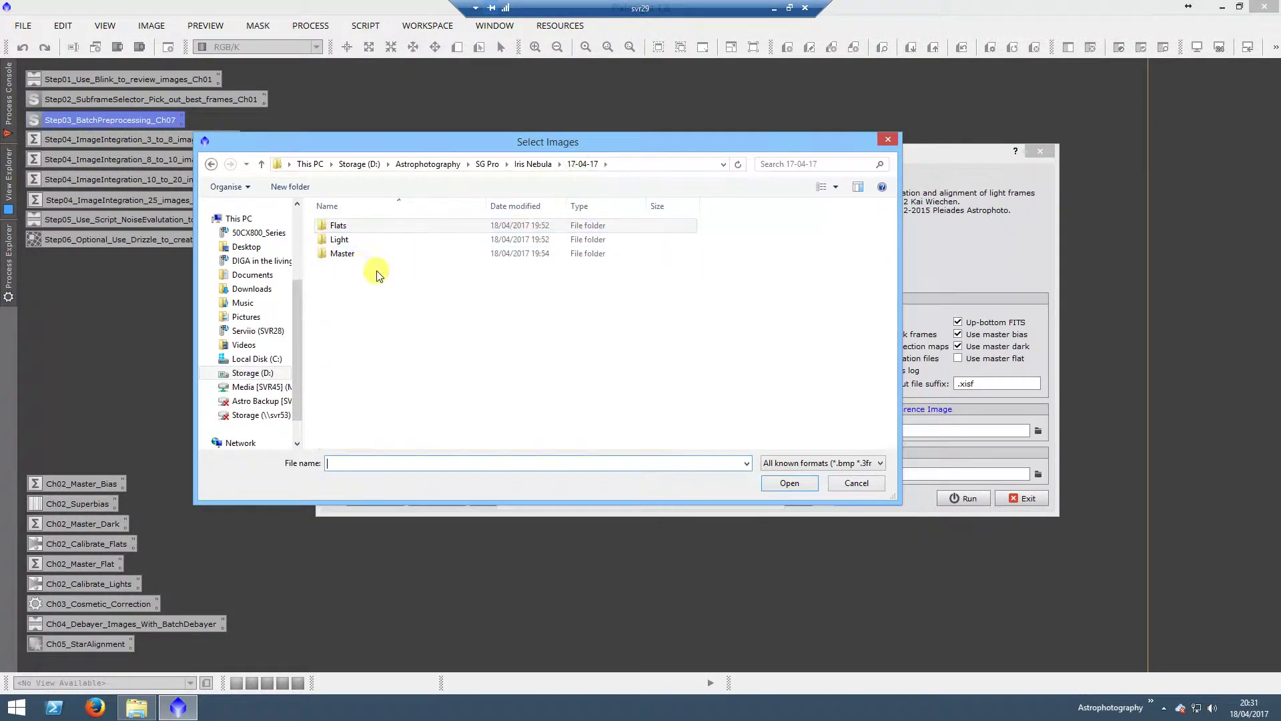
pyautogui.doubleClick(348, 253)
pyautogui.doubleClick(364, 227)
pyautogui.click(610, 420)
pyautogui.click(622, 446)
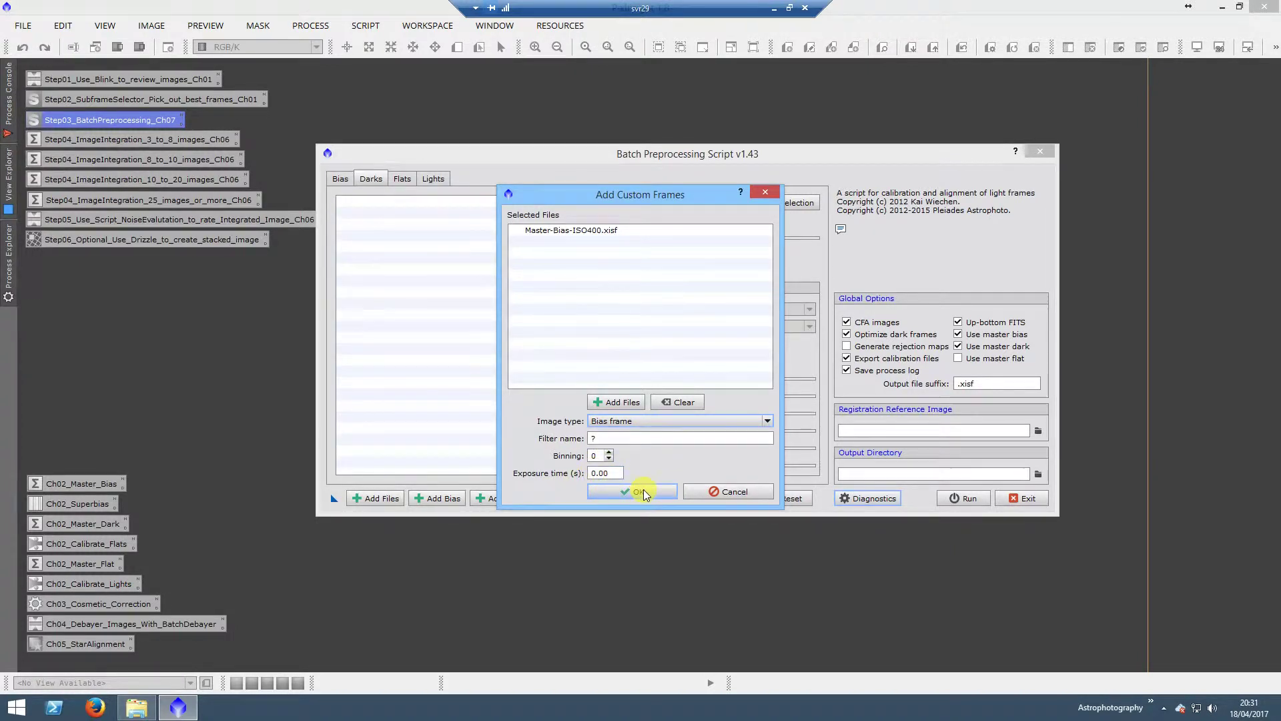
pyautogui.click(639, 491)
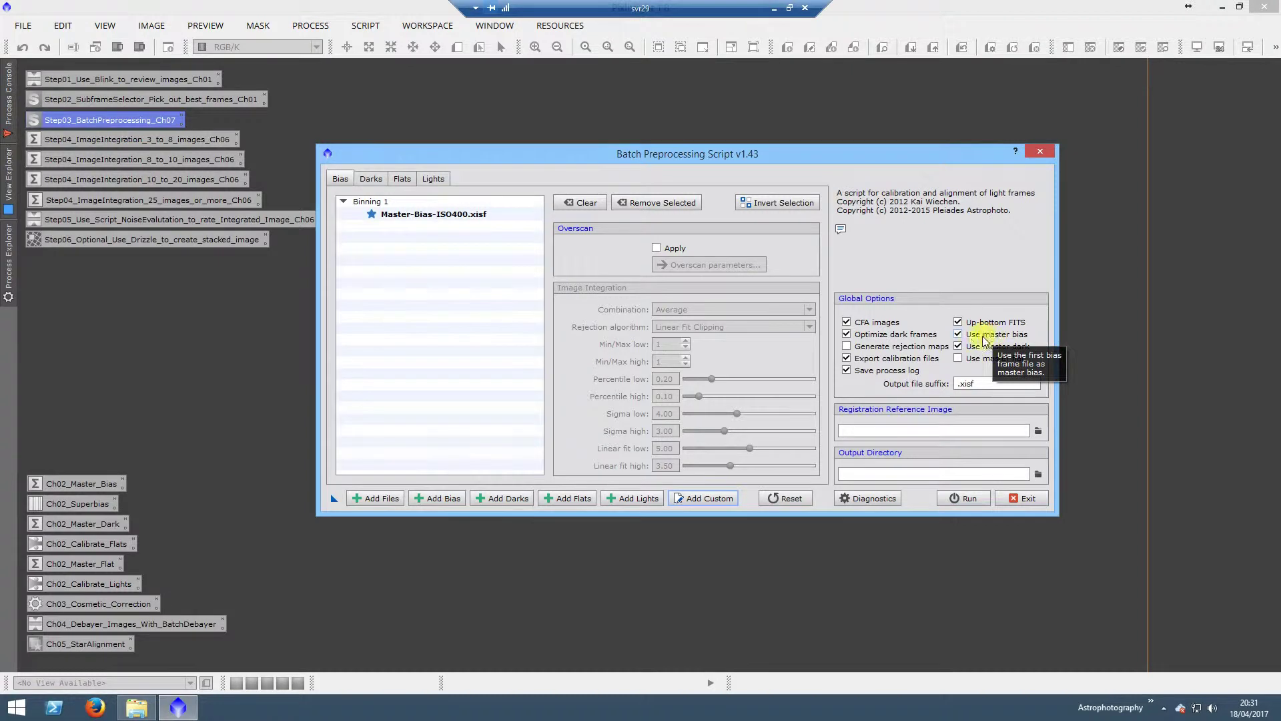
# Add Master-Dark-4min-ISO400 as a custom Dark frame with 240-second exposure
pyautogui.click(706, 502)
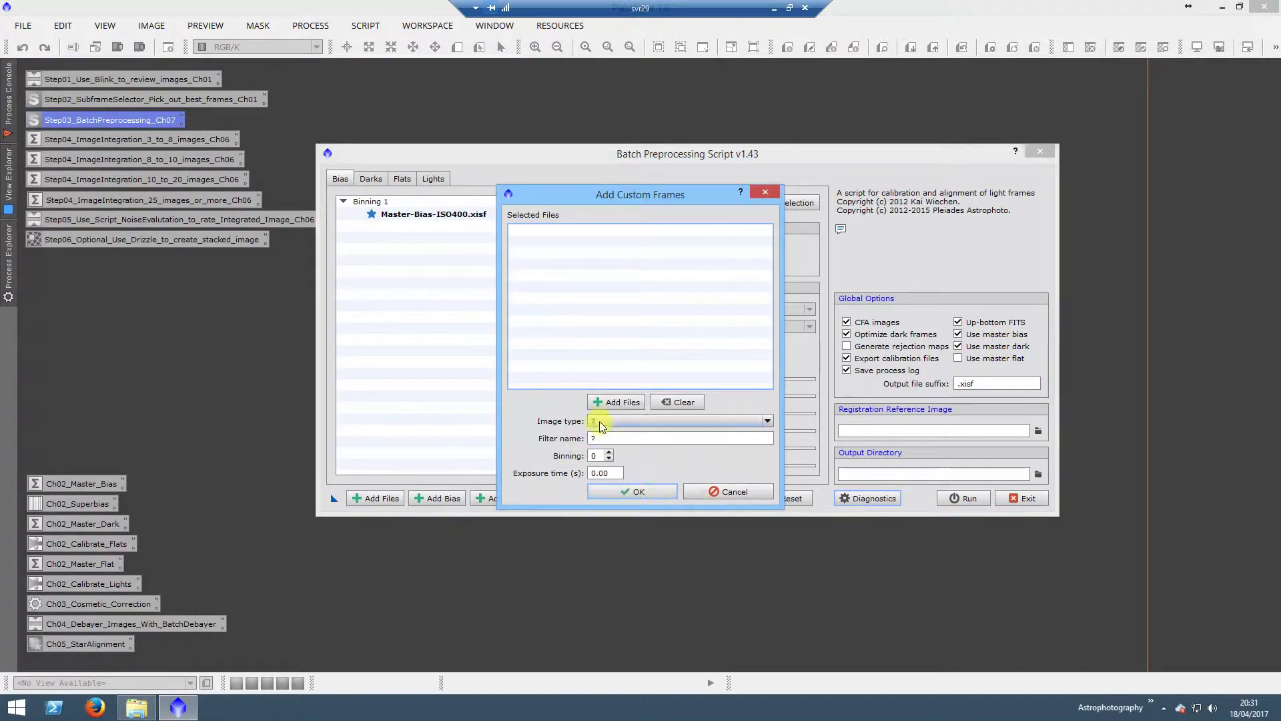
pyautogui.click(610, 405)
pyautogui.doubleClick(367, 240)
pyautogui.click(623, 420)
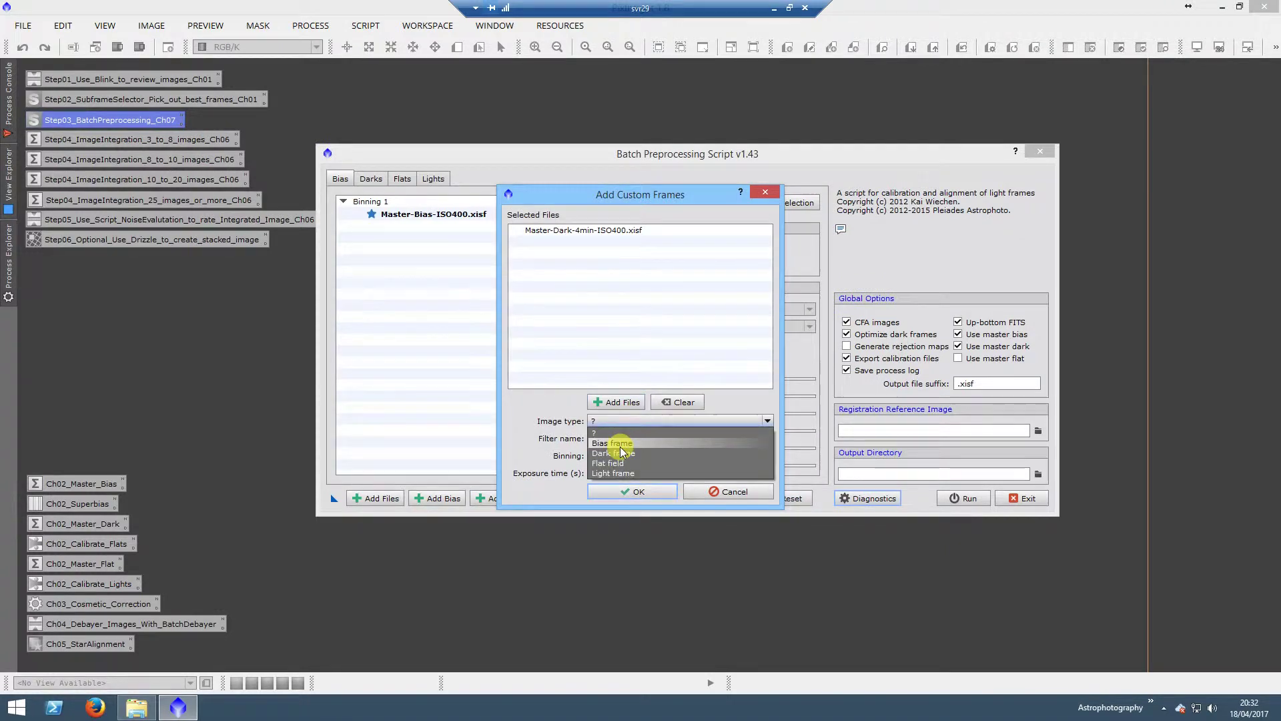
pyautogui.click(615, 443)
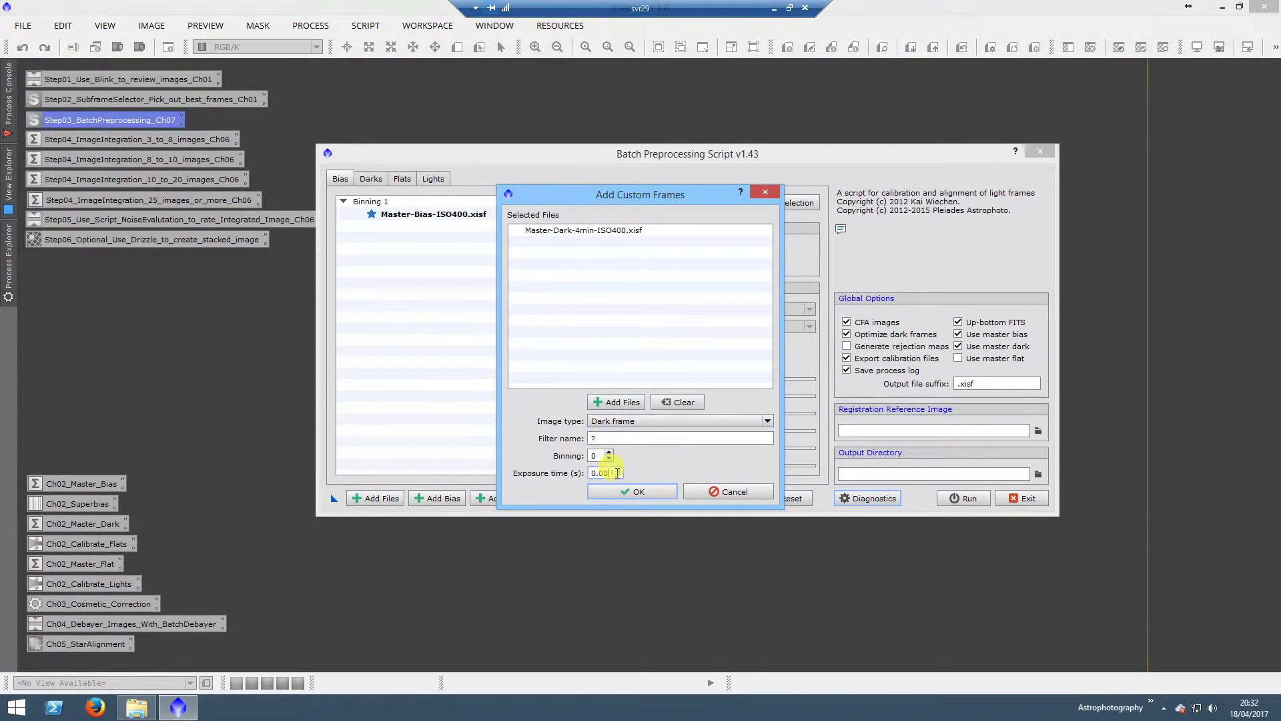
pyautogui.doubleClick(604, 472)
pyautogui.write('240')
pyautogui.click(635, 492)
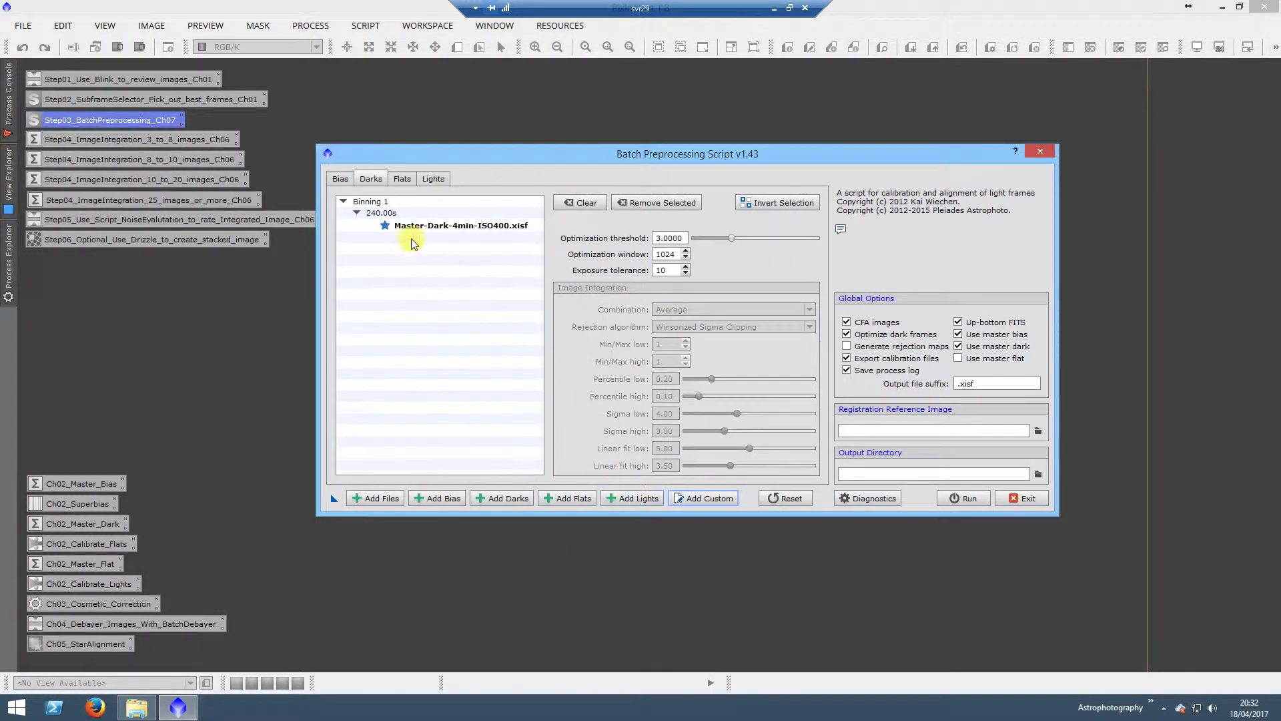
# Set the registration reference to the first 240-second light frame in Light/240
pyautogui.click(391, 225)
pyautogui.click(1040, 431)
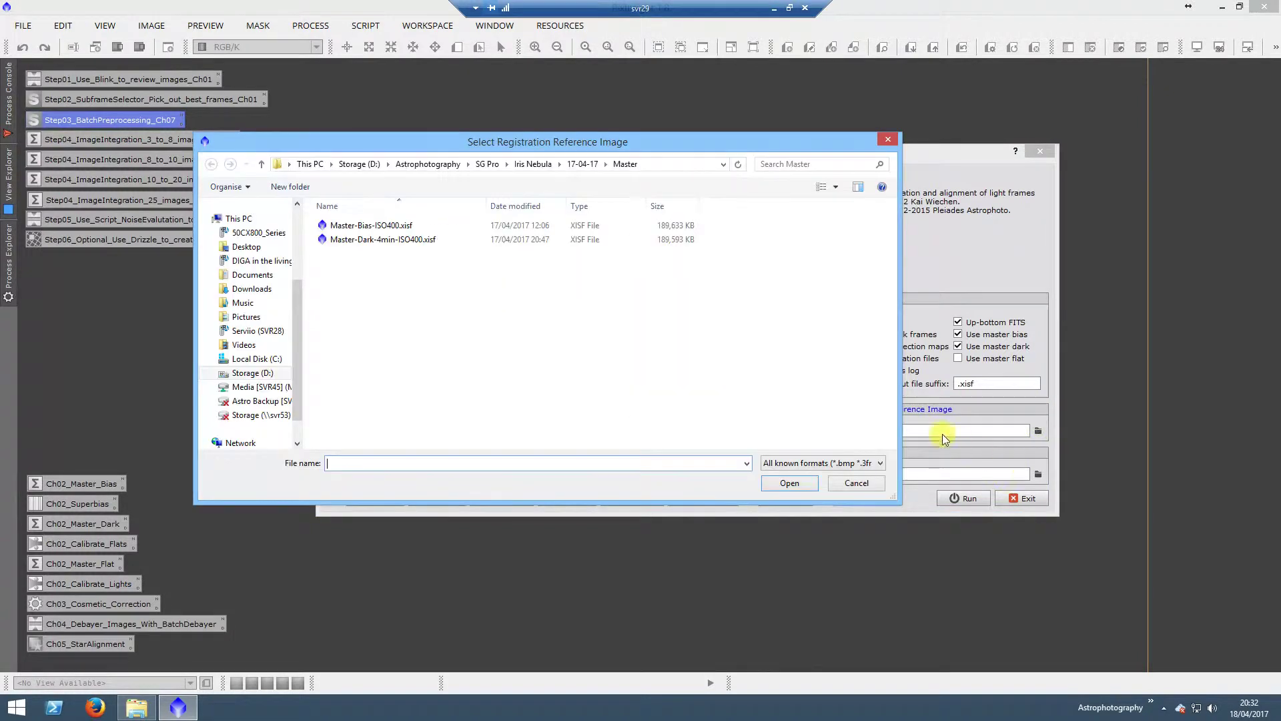
pyautogui.click(576, 163)
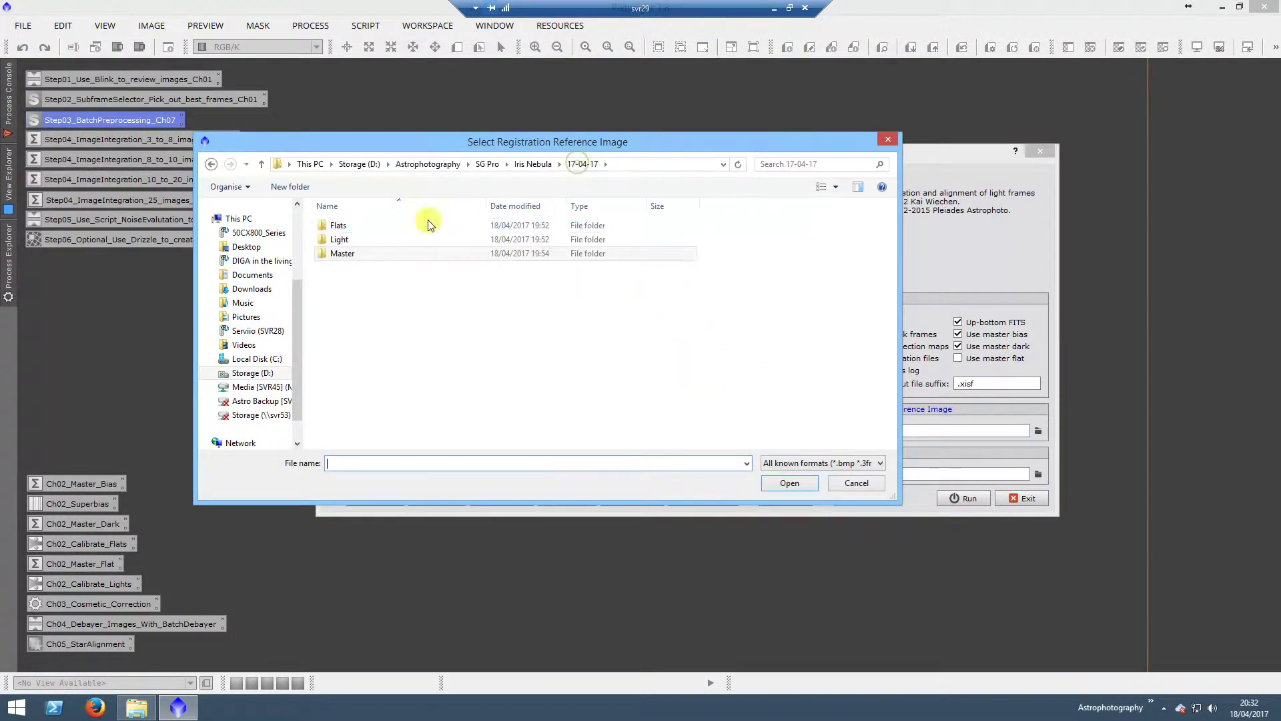
pyautogui.doubleClick(346, 244)
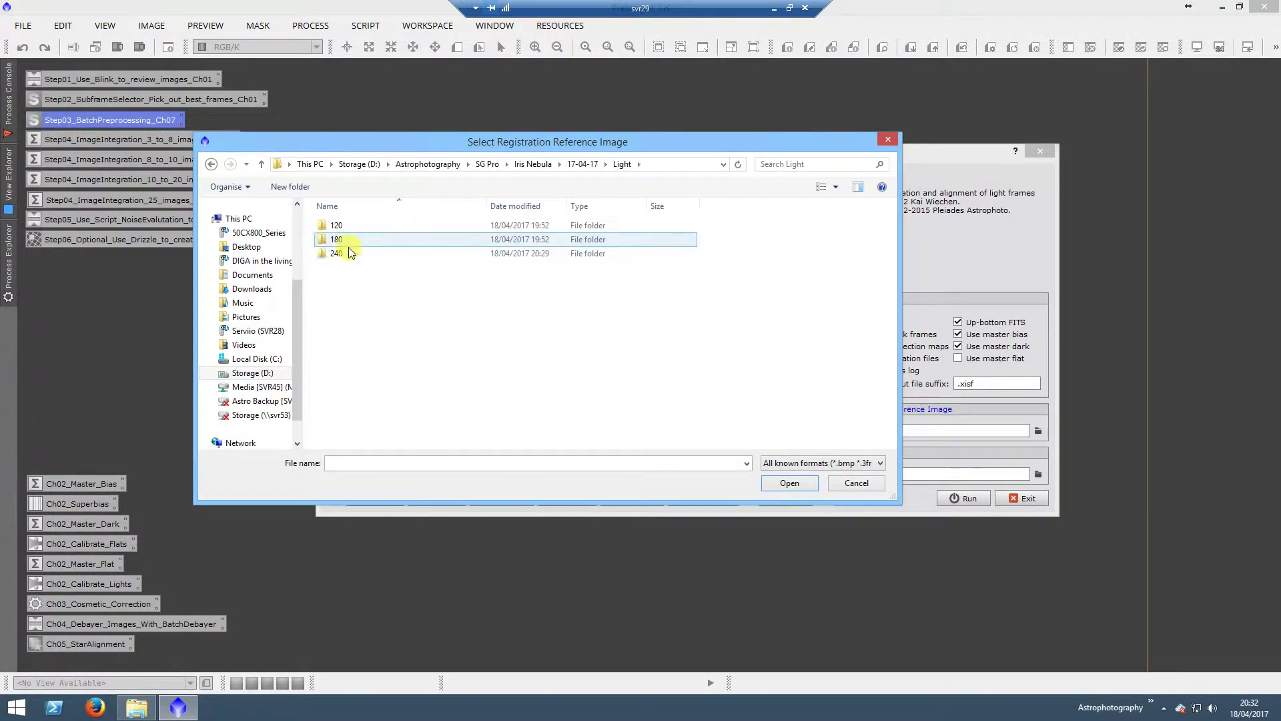
pyautogui.click(353, 257)
pyautogui.doubleClick(352, 255)
pyautogui.doubleClick(371, 226)
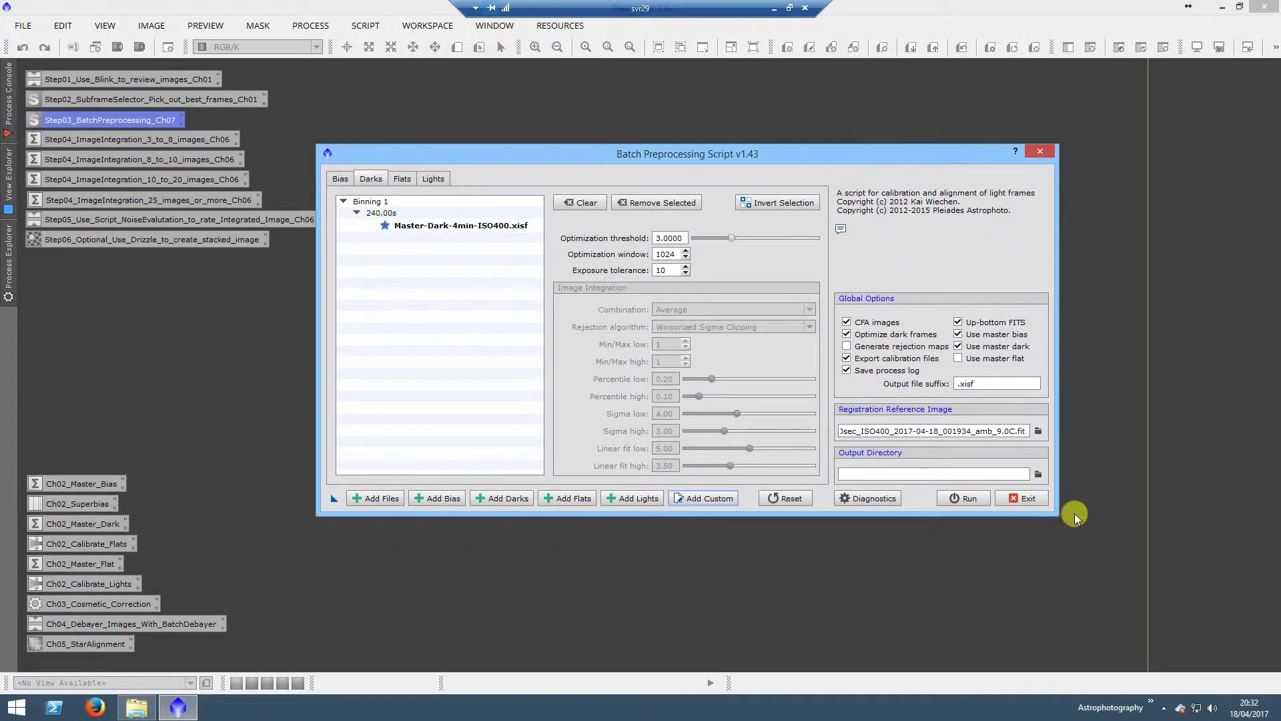
# Set the output directory to SG Pro/Iris Nebula/17-04-17
pyautogui.click(1036, 474)
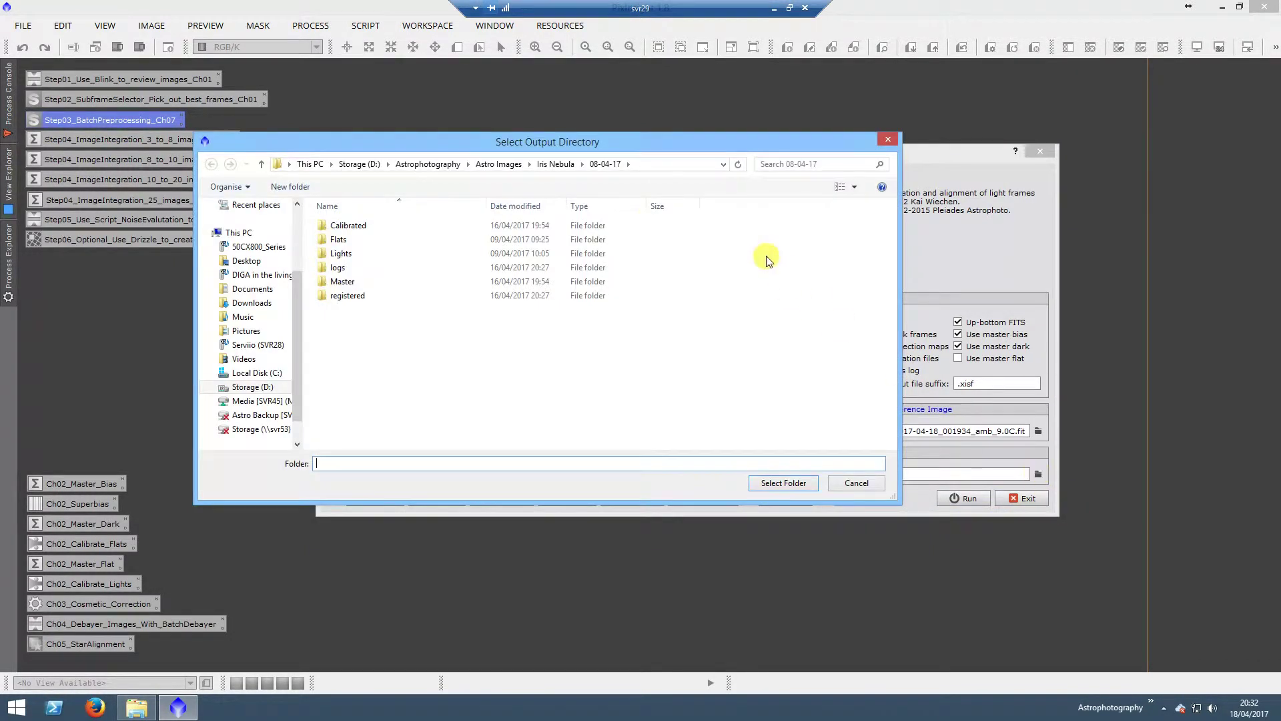
pyautogui.click(554, 163)
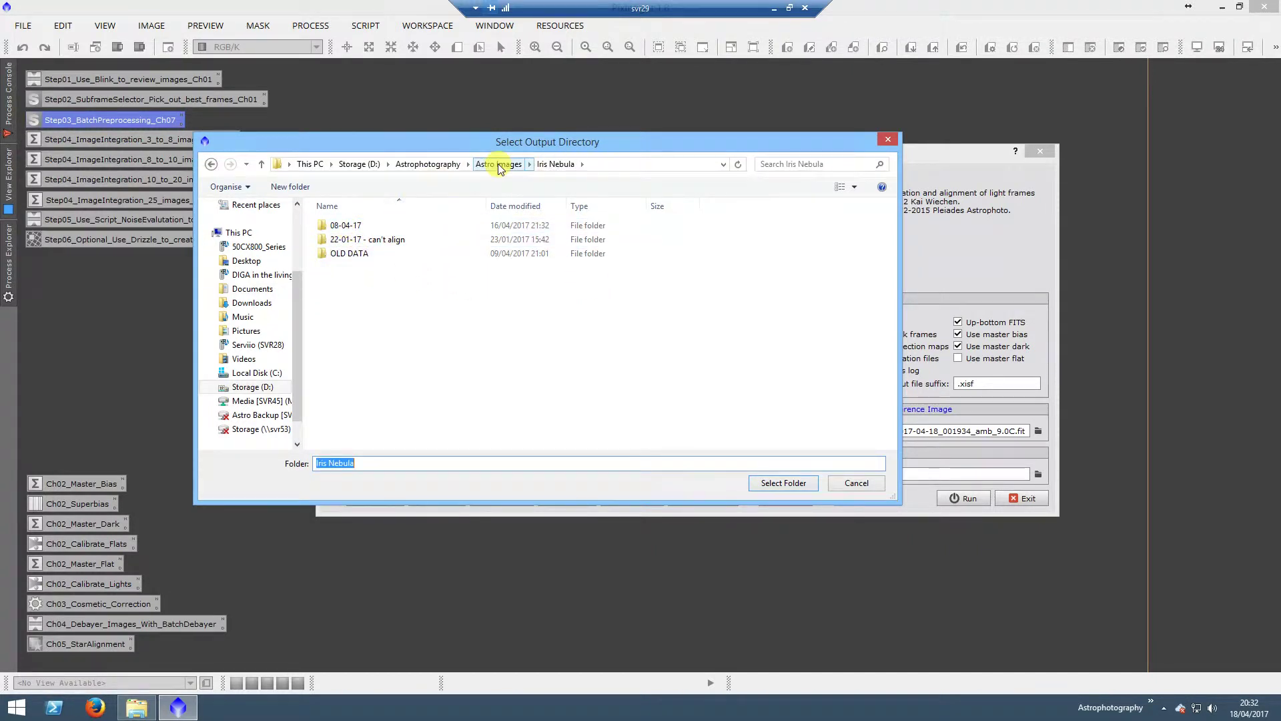
pyautogui.click(427, 167)
pyautogui.doubleClick(337, 351)
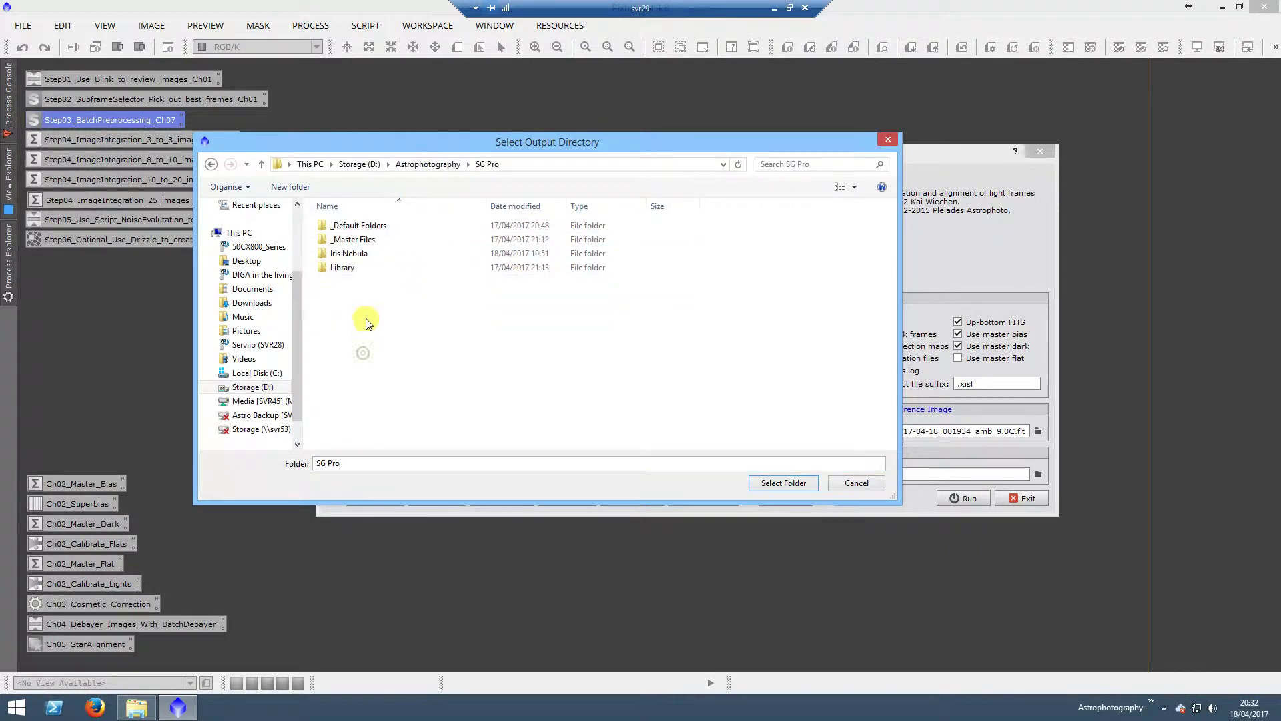
pyautogui.doubleClick(348, 255)
pyautogui.click(338, 227)
pyautogui.doubleClick(354, 228)
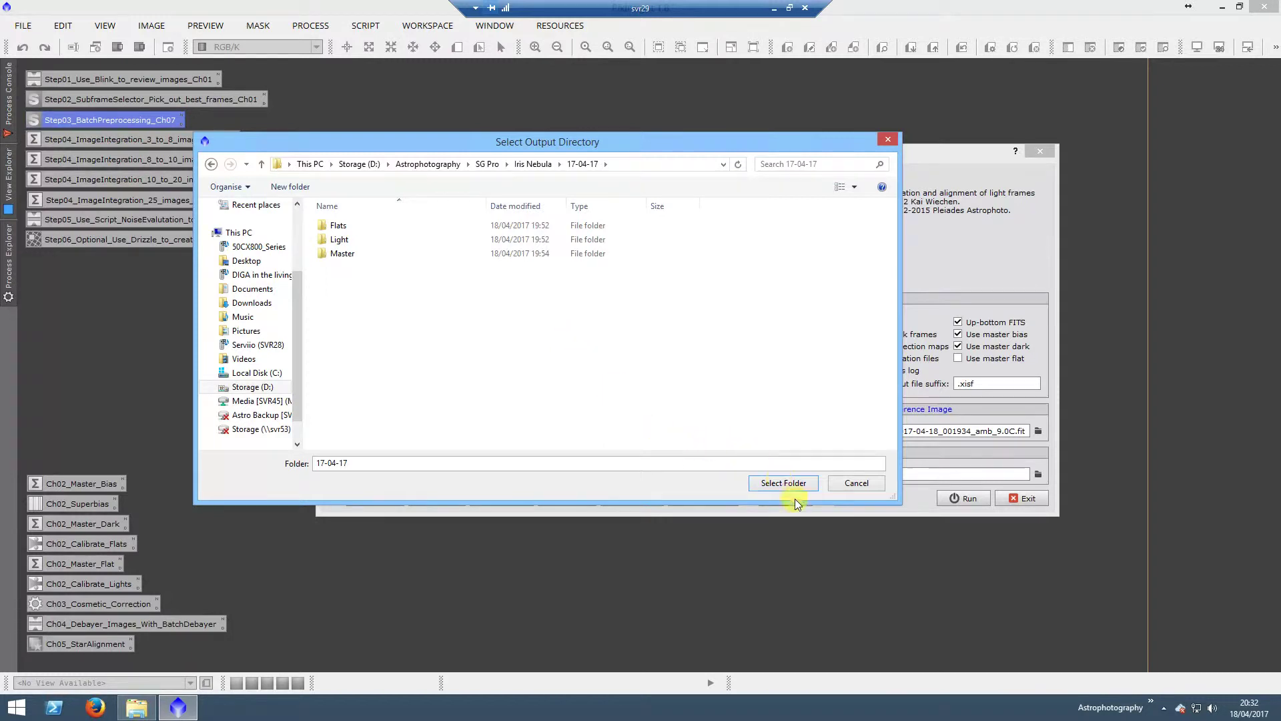
pyautogui.click(786, 484)
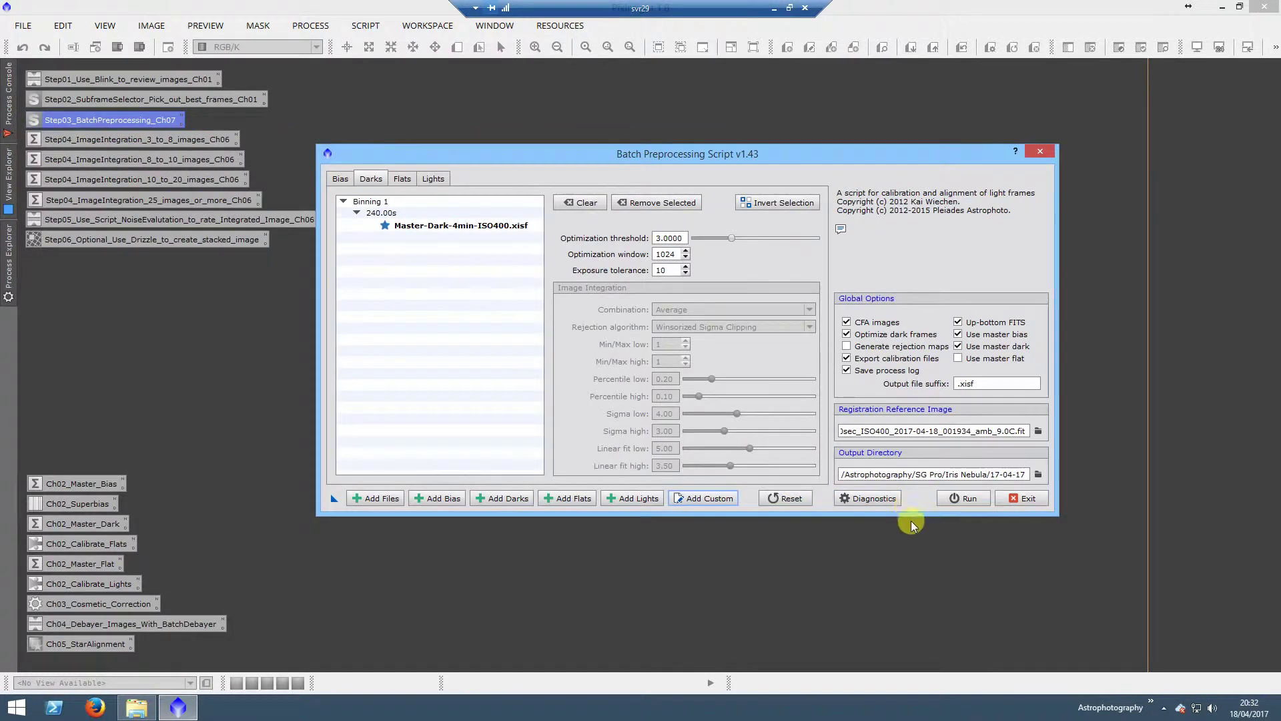
# Run diagnostics on the setup and review the Flats and Lights lists
pyautogui.click(863, 498)
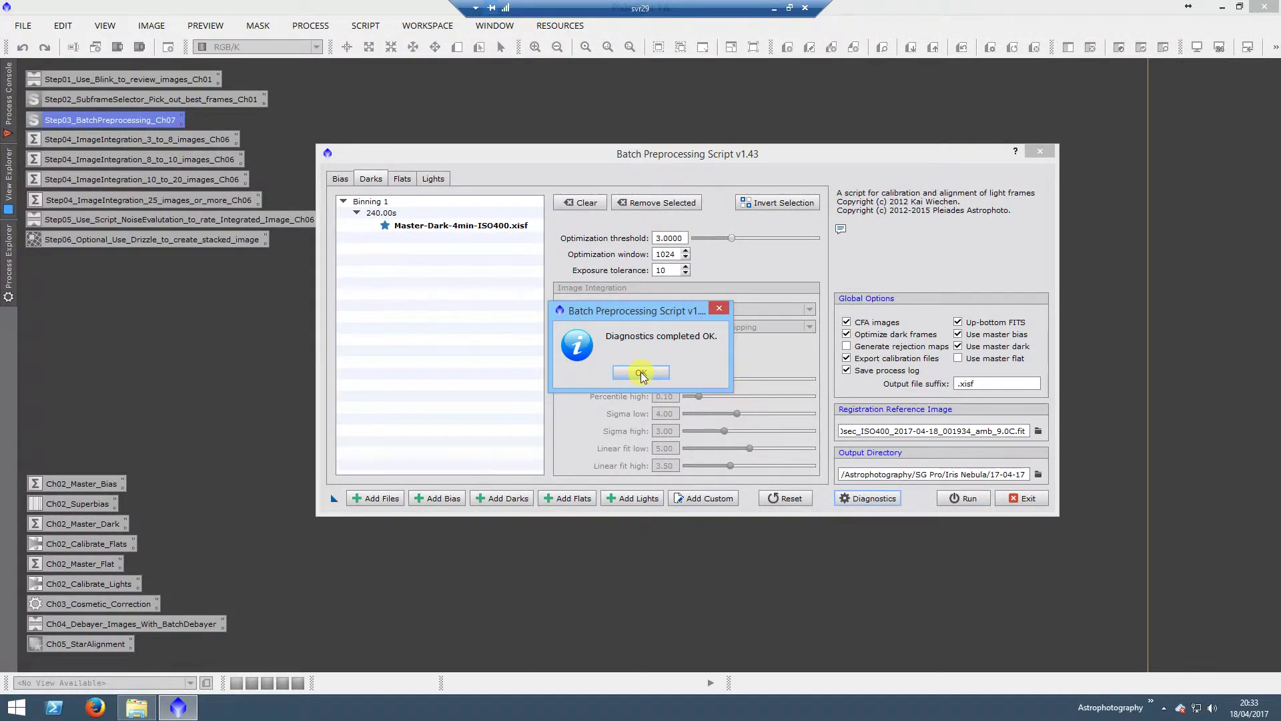
pyautogui.click(640, 372)
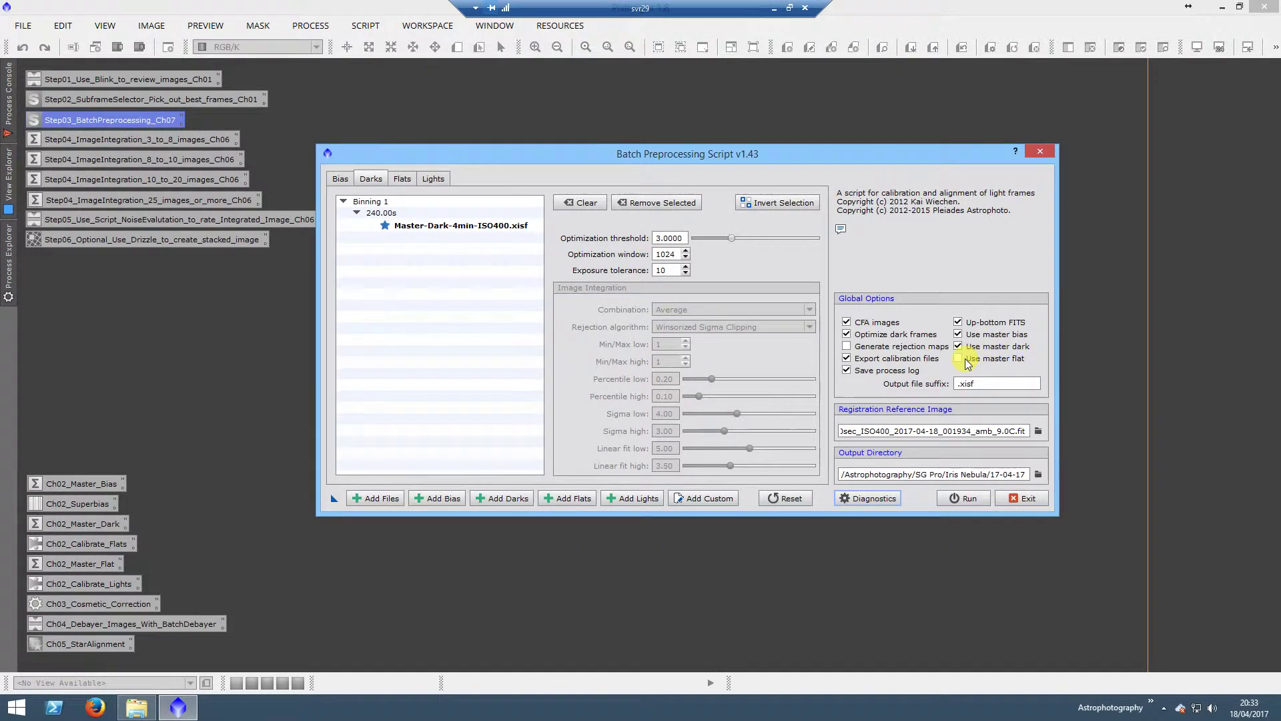
pyautogui.click(404, 179)
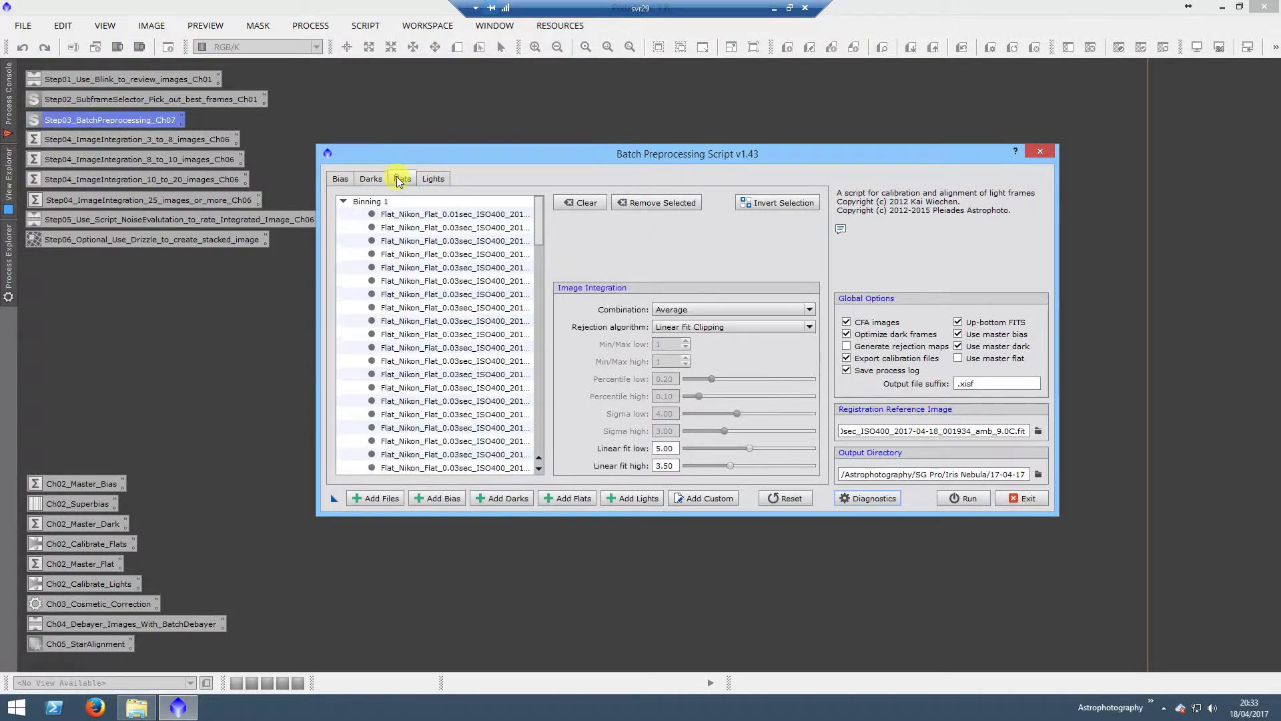
pyautogui.click(433, 179)
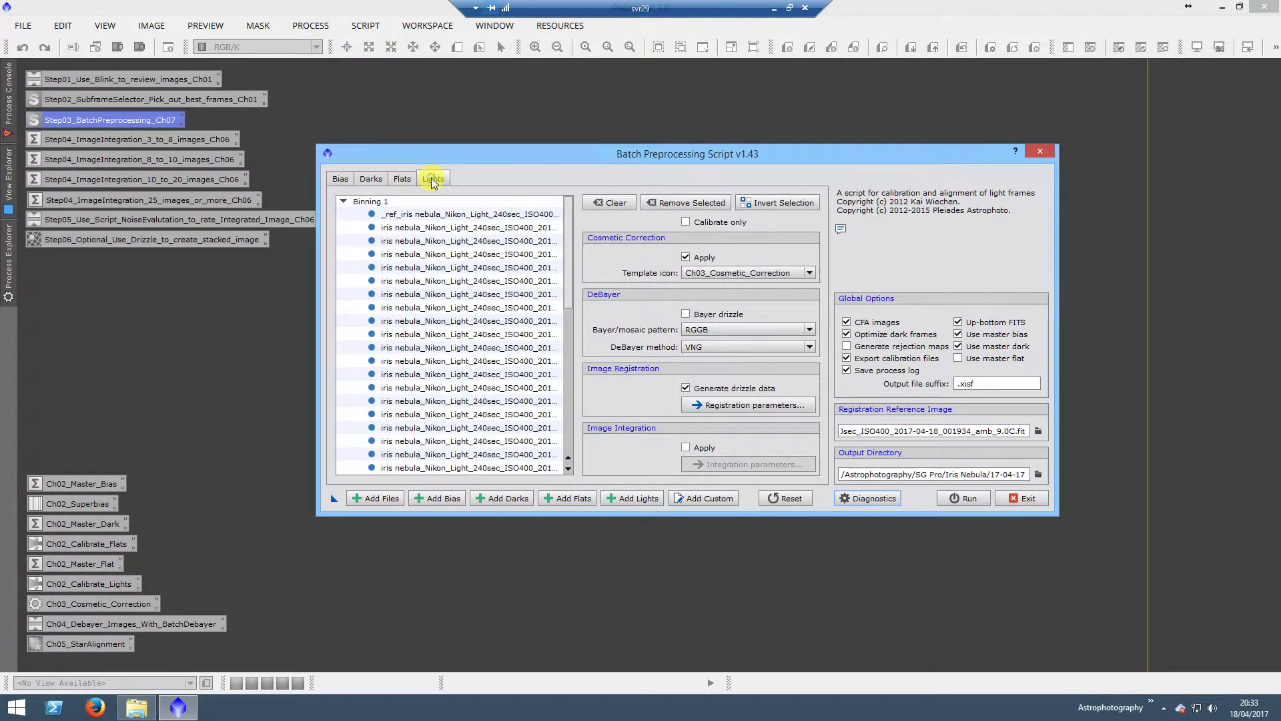
# Run the batch preprocessing and wait for calibration and registration to finish
pyautogui.click(970, 499)
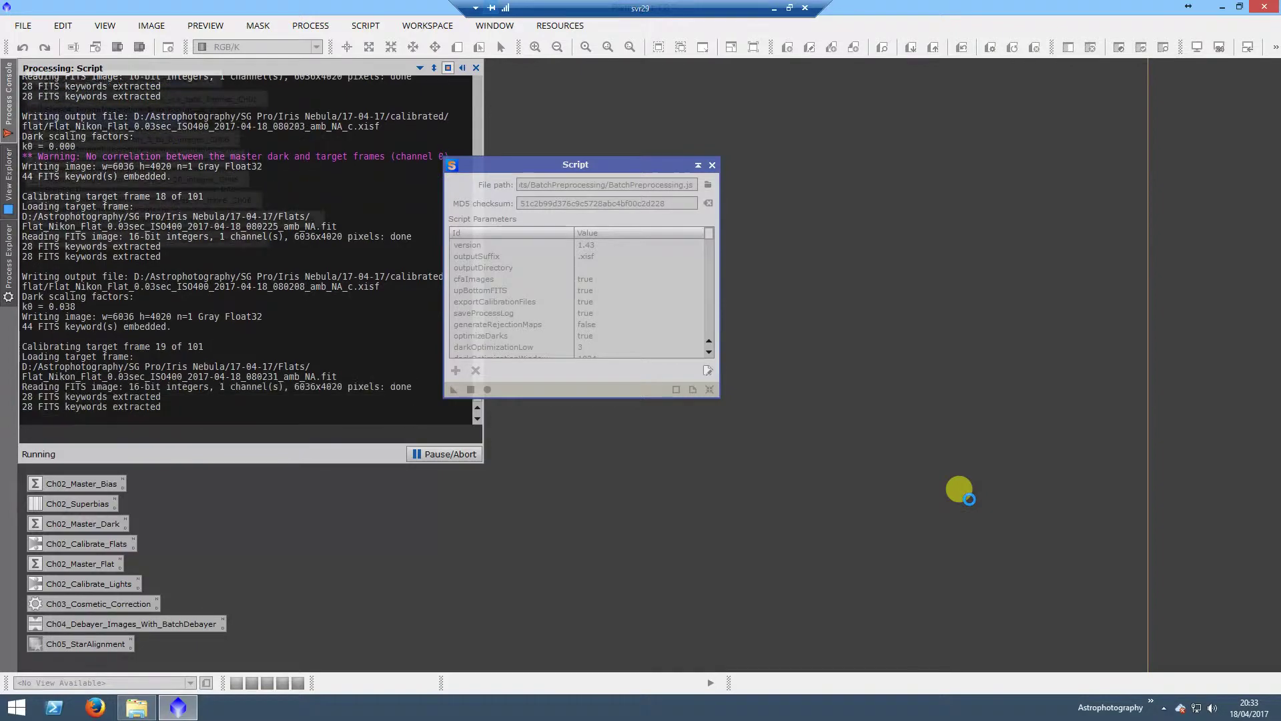
pyautogui.click(774, 8)
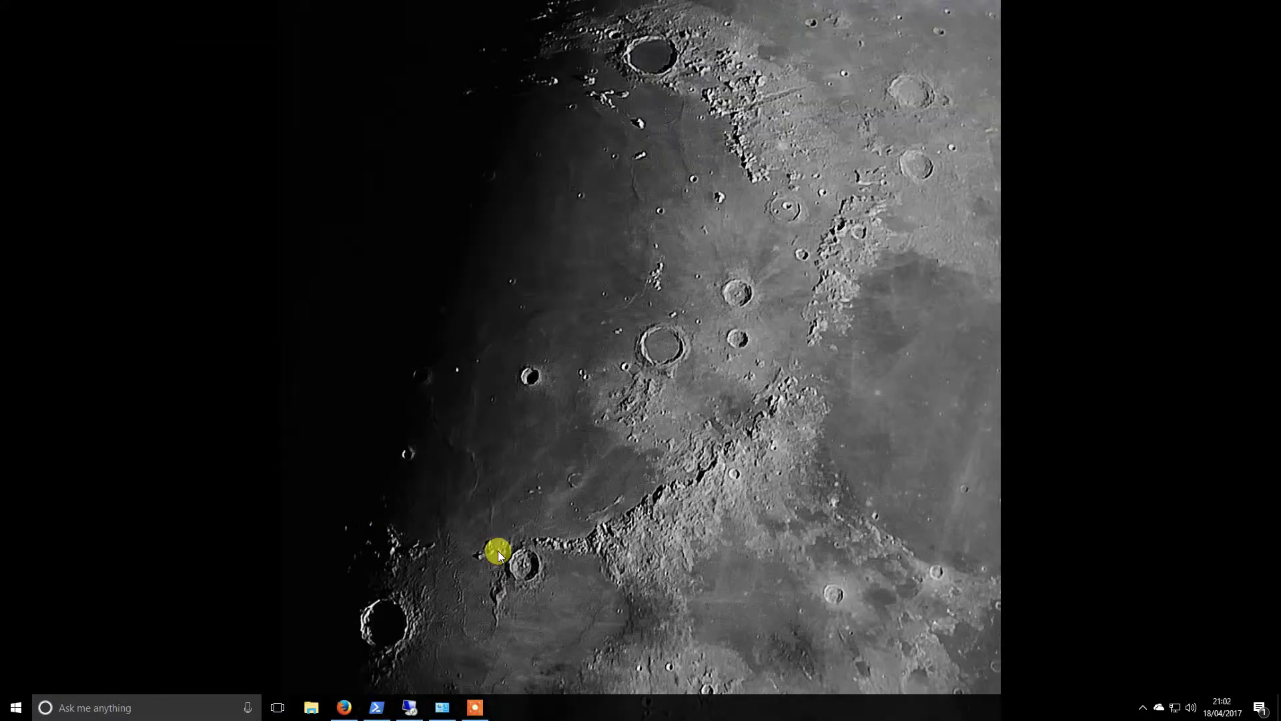
pyautogui.click(409, 707)
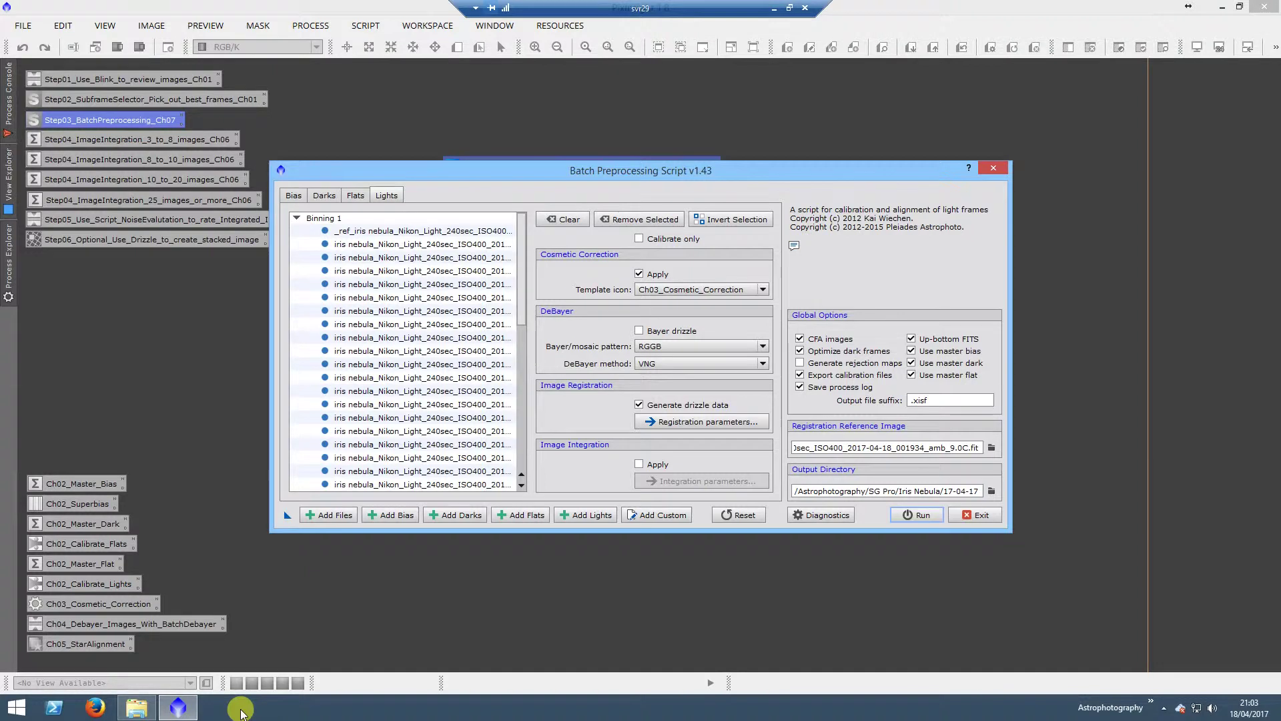
# Inspect the new registered output folder under 17-04-17 in File Explorer
pyautogui.click(136, 707)
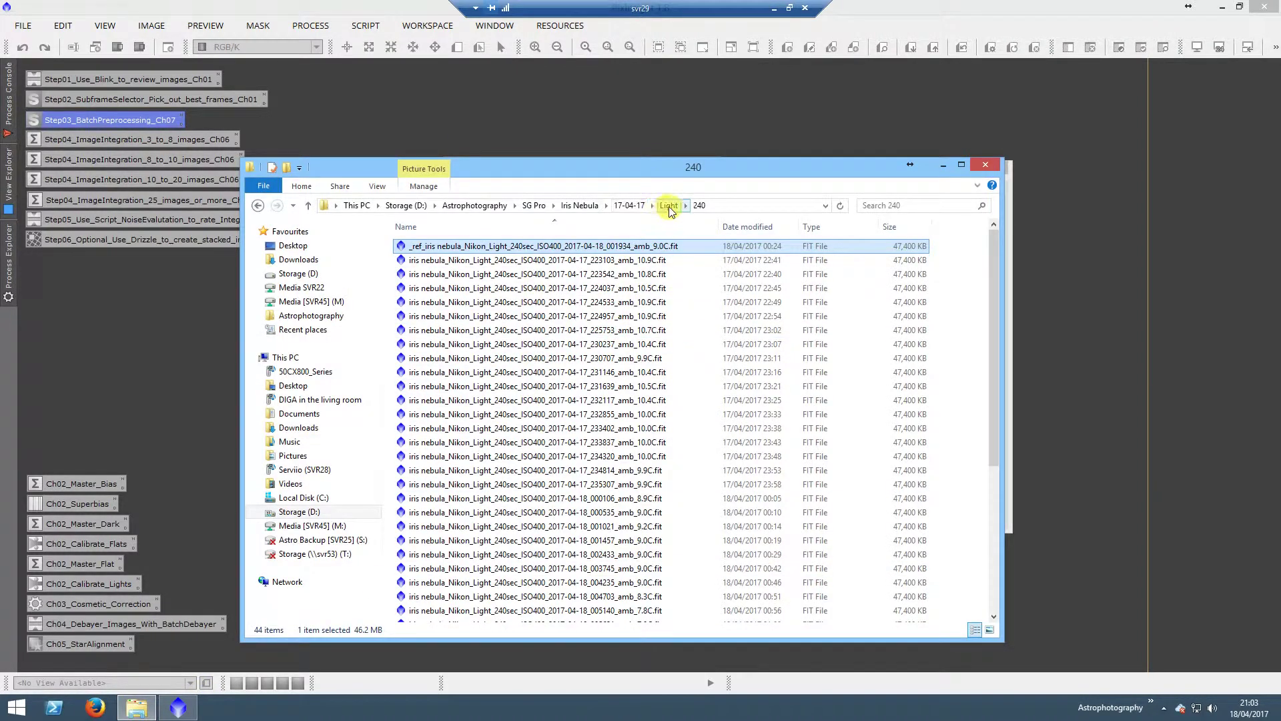
pyautogui.click(630, 205)
pyautogui.click(425, 318)
pyautogui.doubleClick(424, 318)
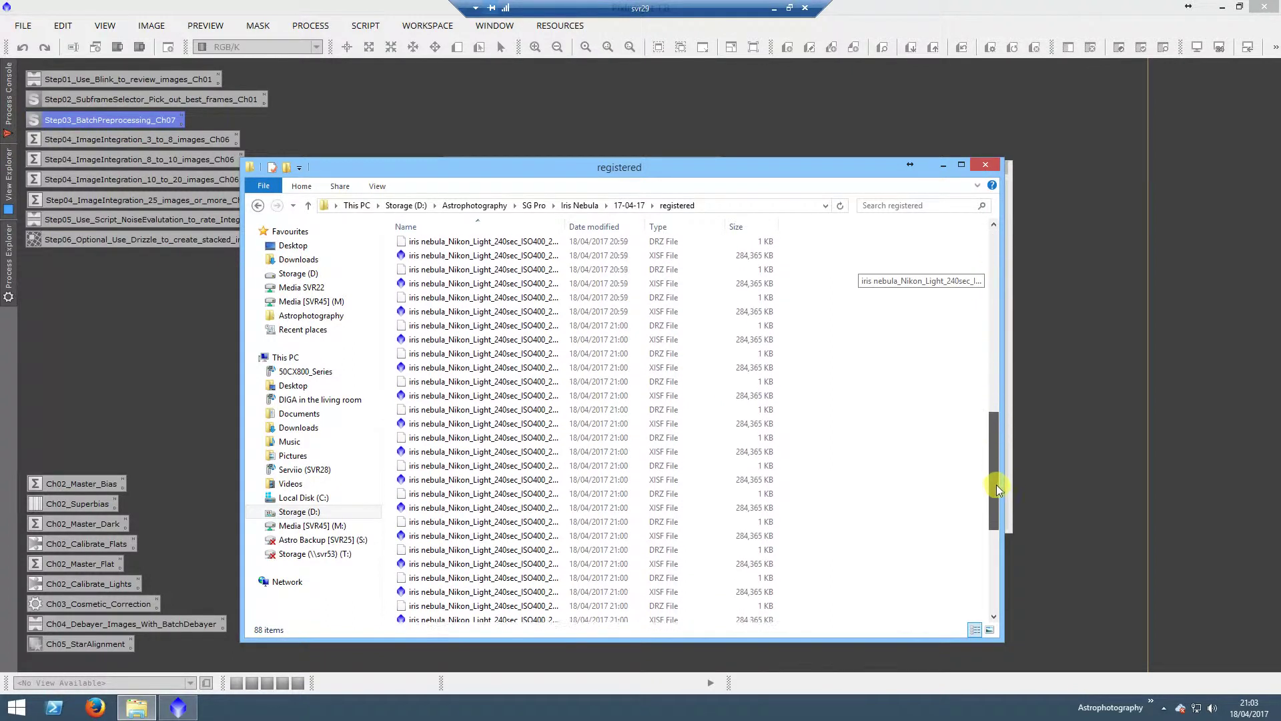
pyautogui.moveTo(997, 499); pyautogui.dragTo(987, 250)
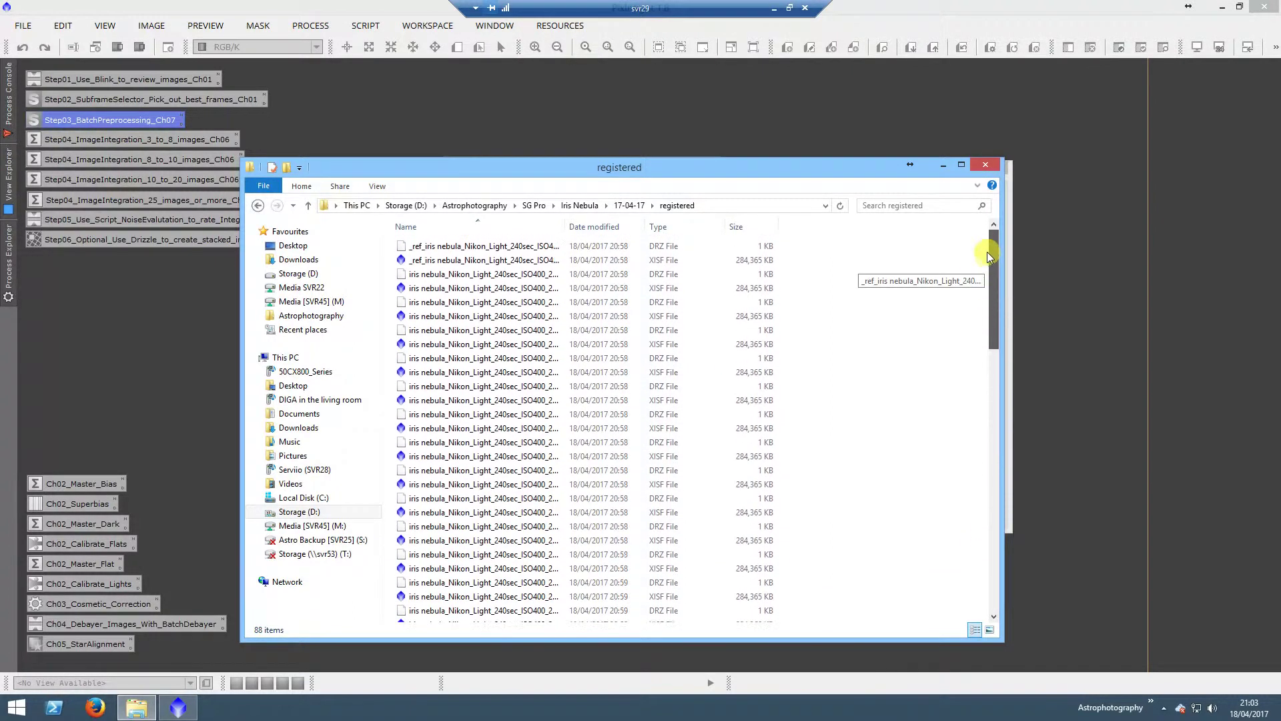
pyautogui.click(257, 206)
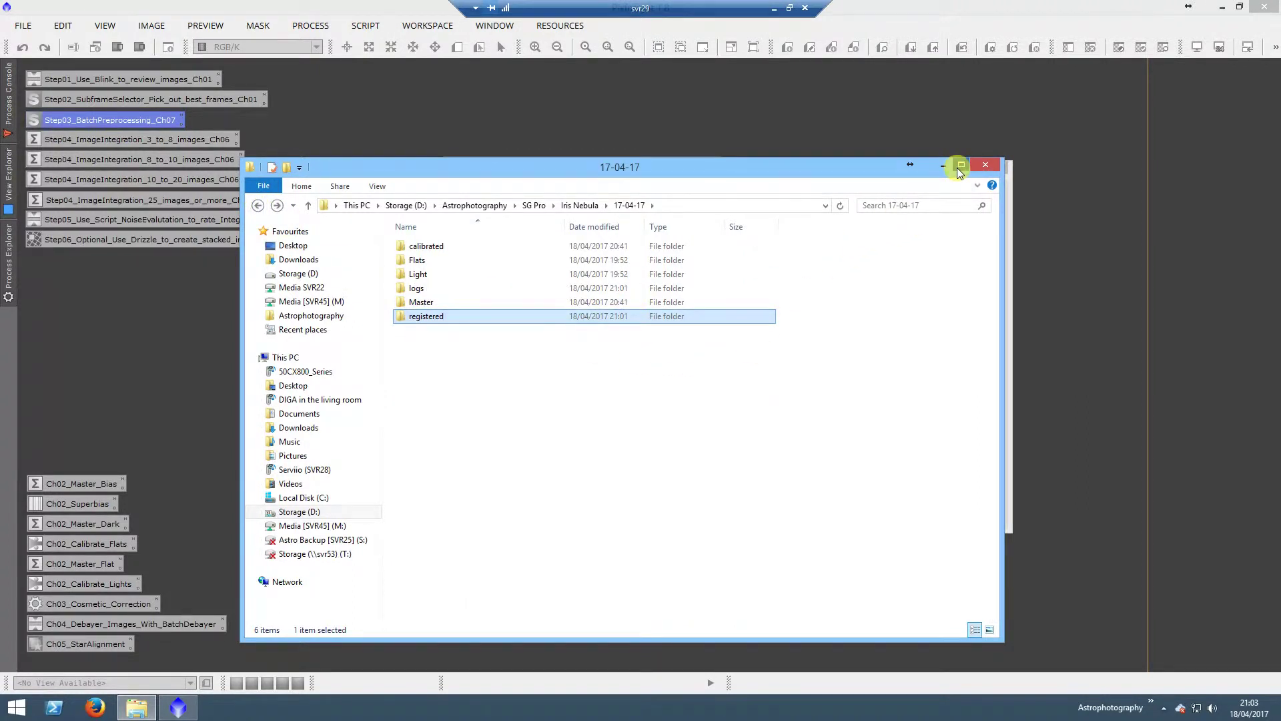
# Check the master files, including flat-BINNING_1.xisf, in the Master folder, then minimise Explorer
pyautogui.moveTo(780, 170); pyautogui.dragTo(831, 126)
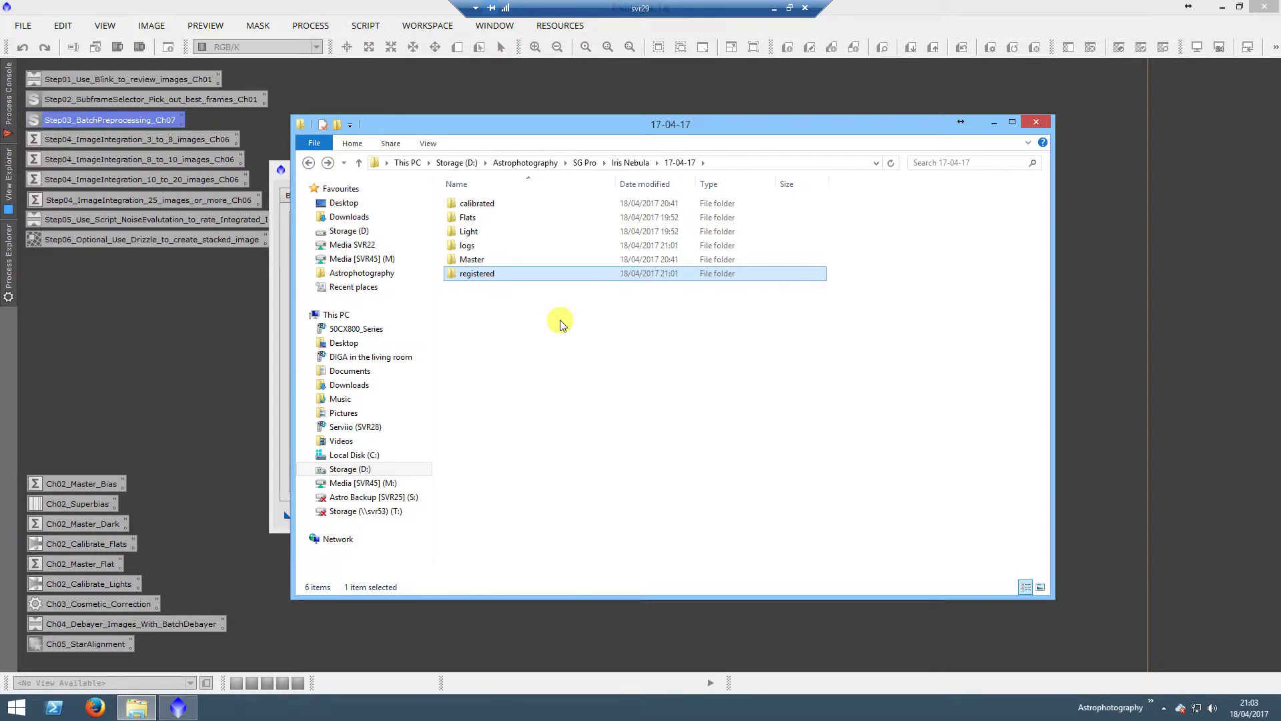
pyautogui.moveTo(561, 323); pyautogui.dragTo(784, 249)
pyautogui.doubleClick(476, 261)
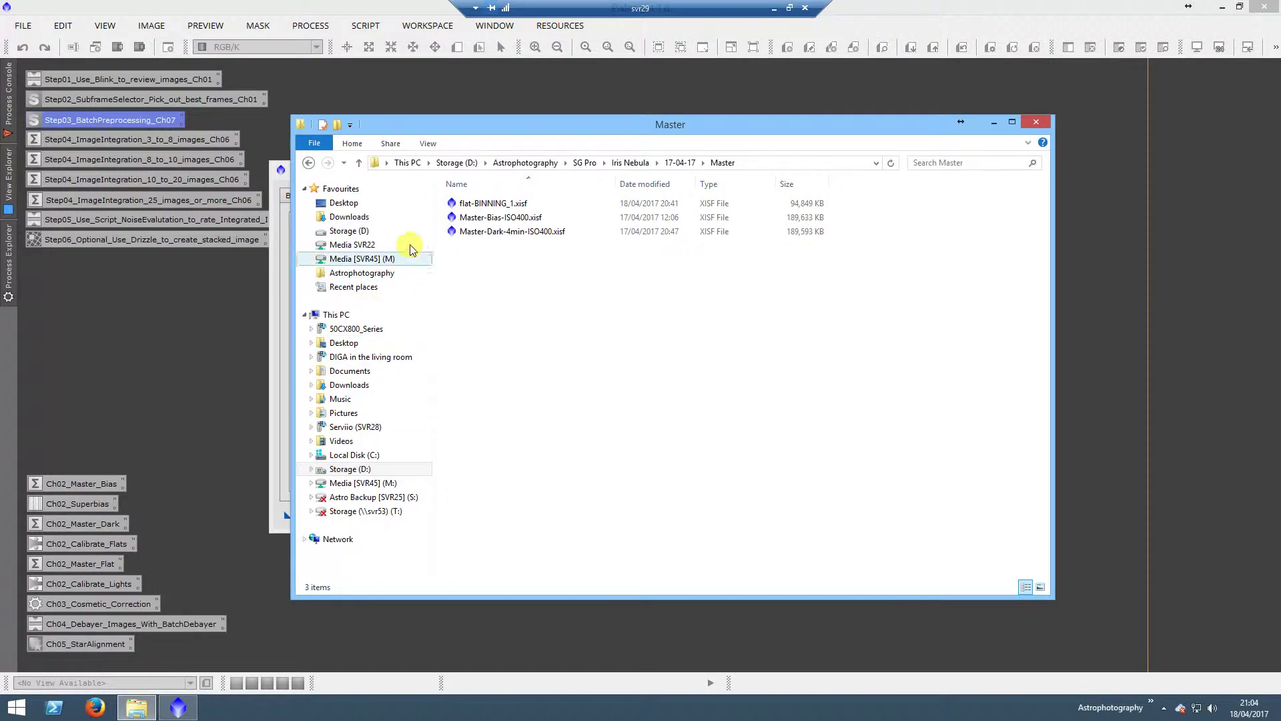
pyautogui.click(475, 204)
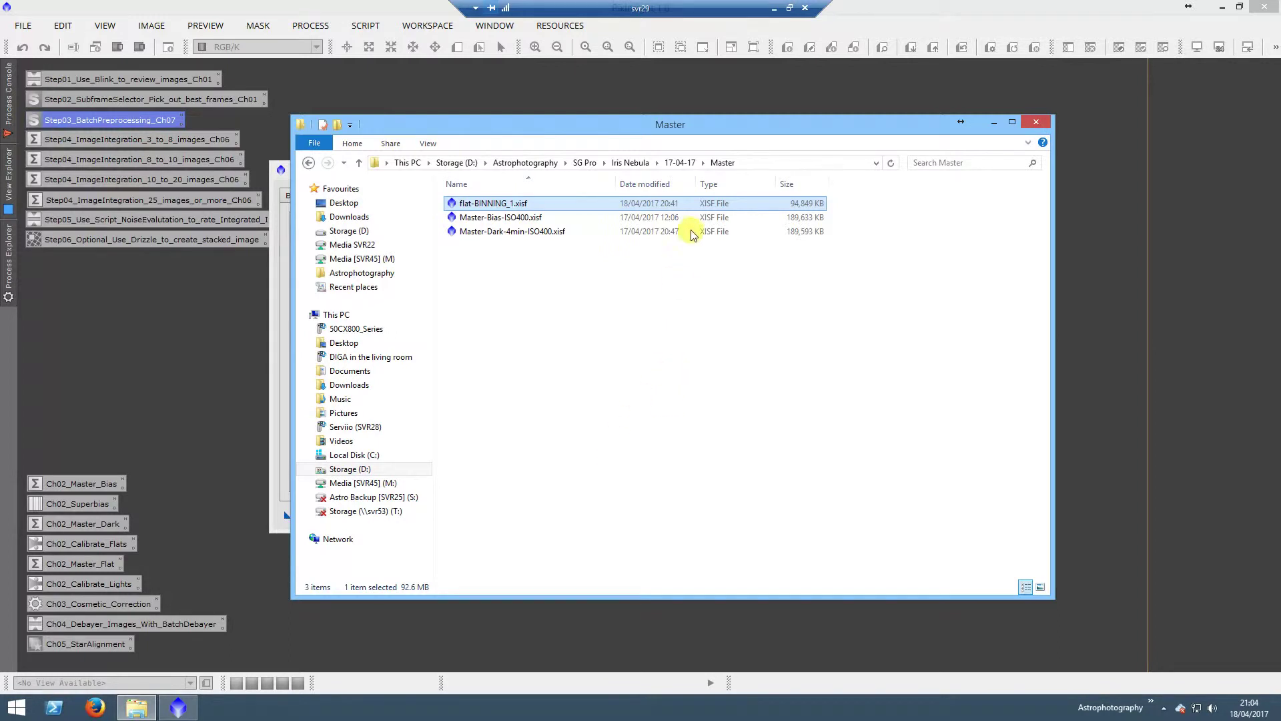
pyautogui.click(677, 163)
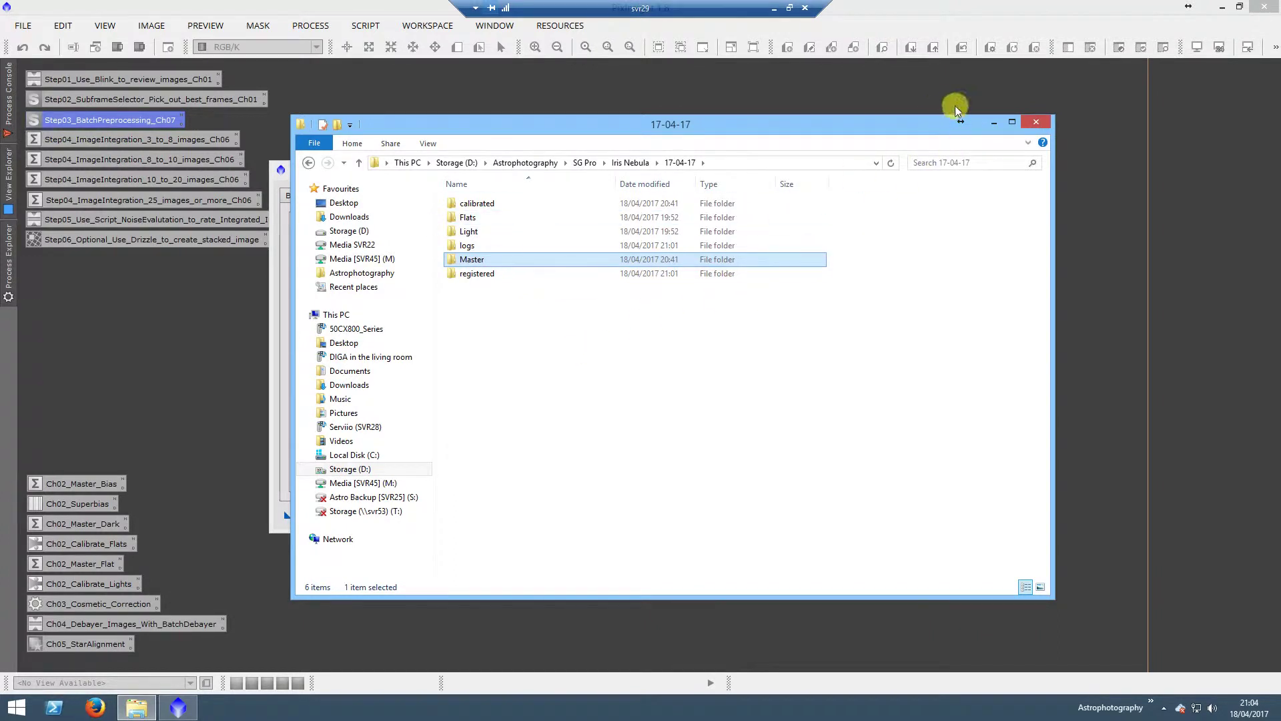
pyautogui.click(995, 123)
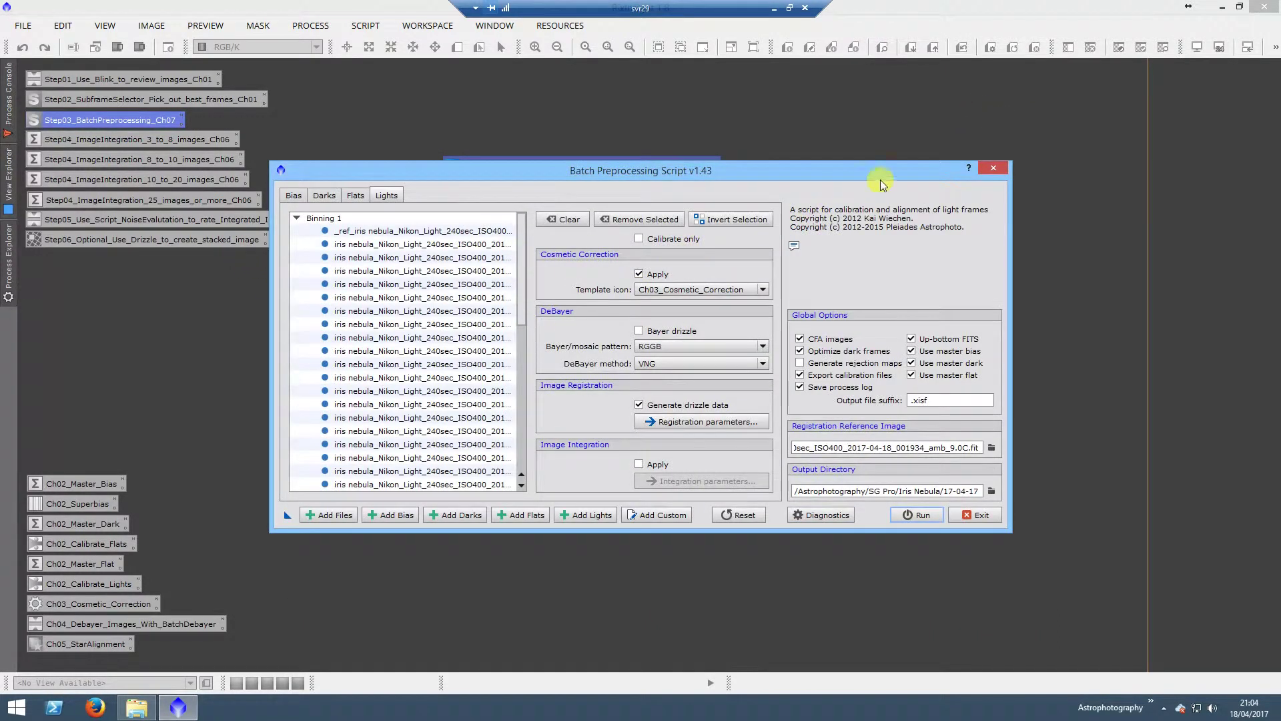
# Exit the batch preprocessing script and open the Step04 ImageIntegration setup for 25+ images
pyautogui.click(971, 515)
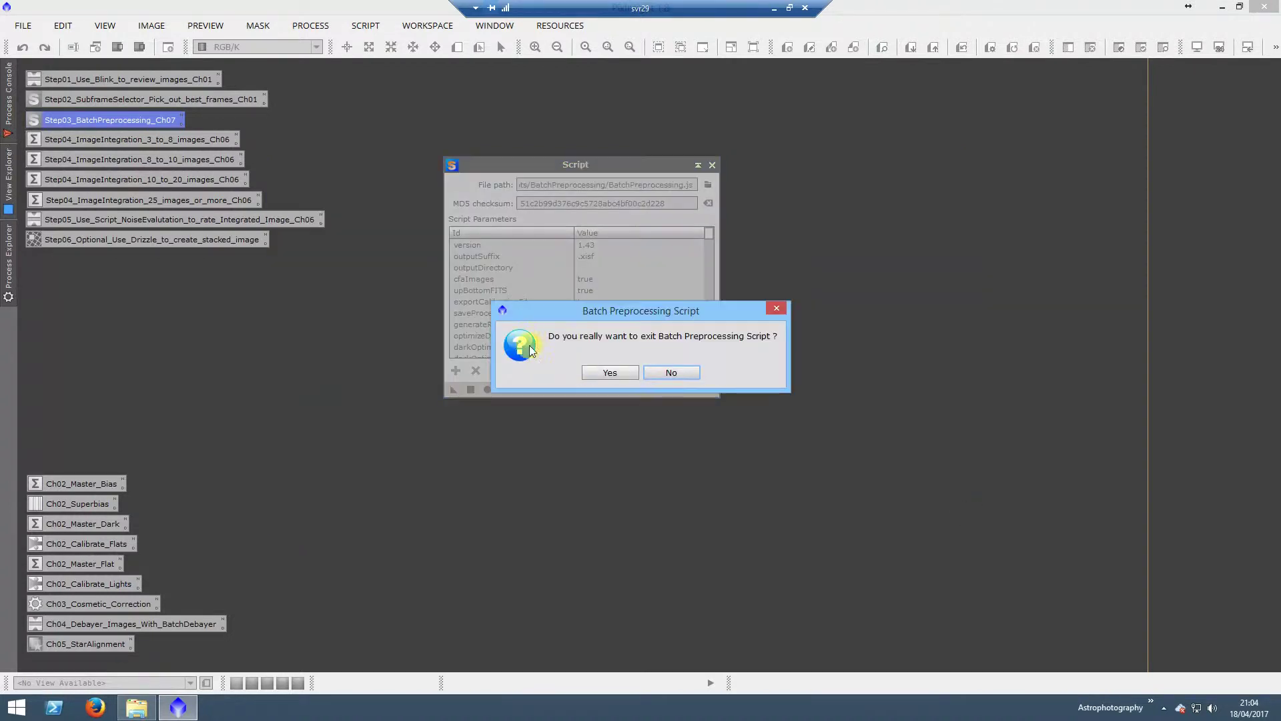
pyautogui.click(604, 373)
pyautogui.click(712, 166)
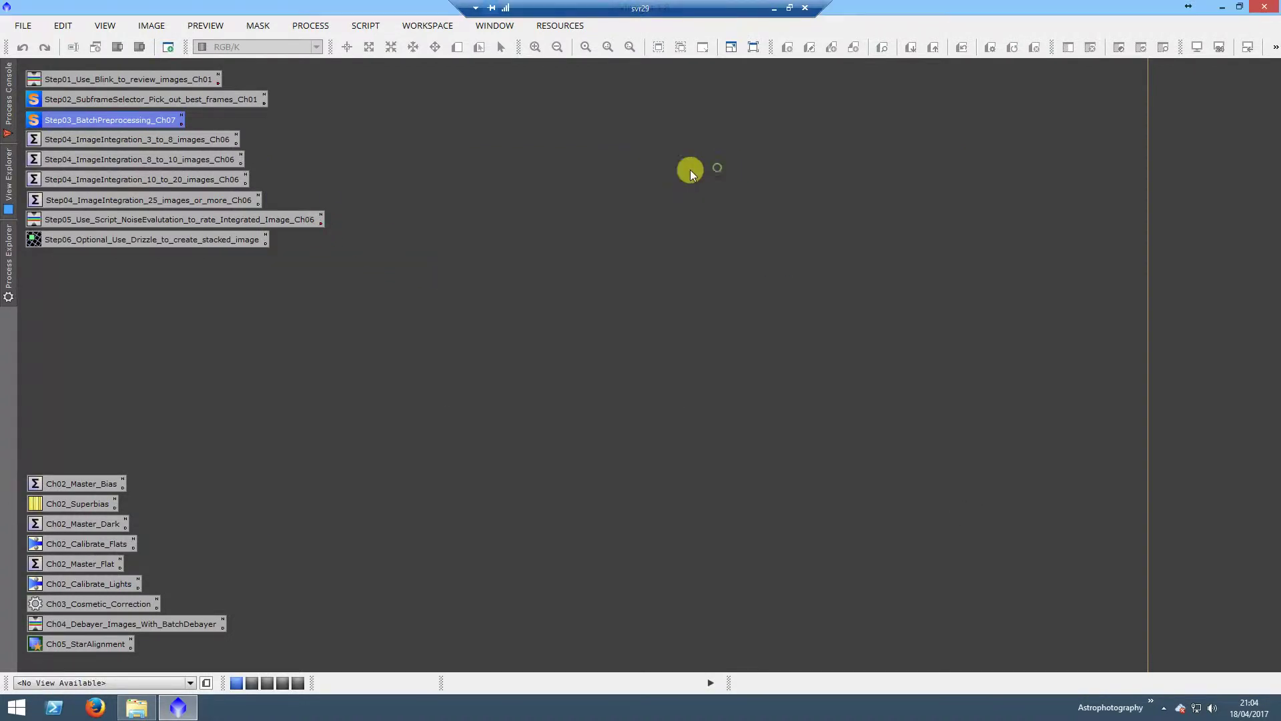
pyautogui.doubleClick(158, 202)
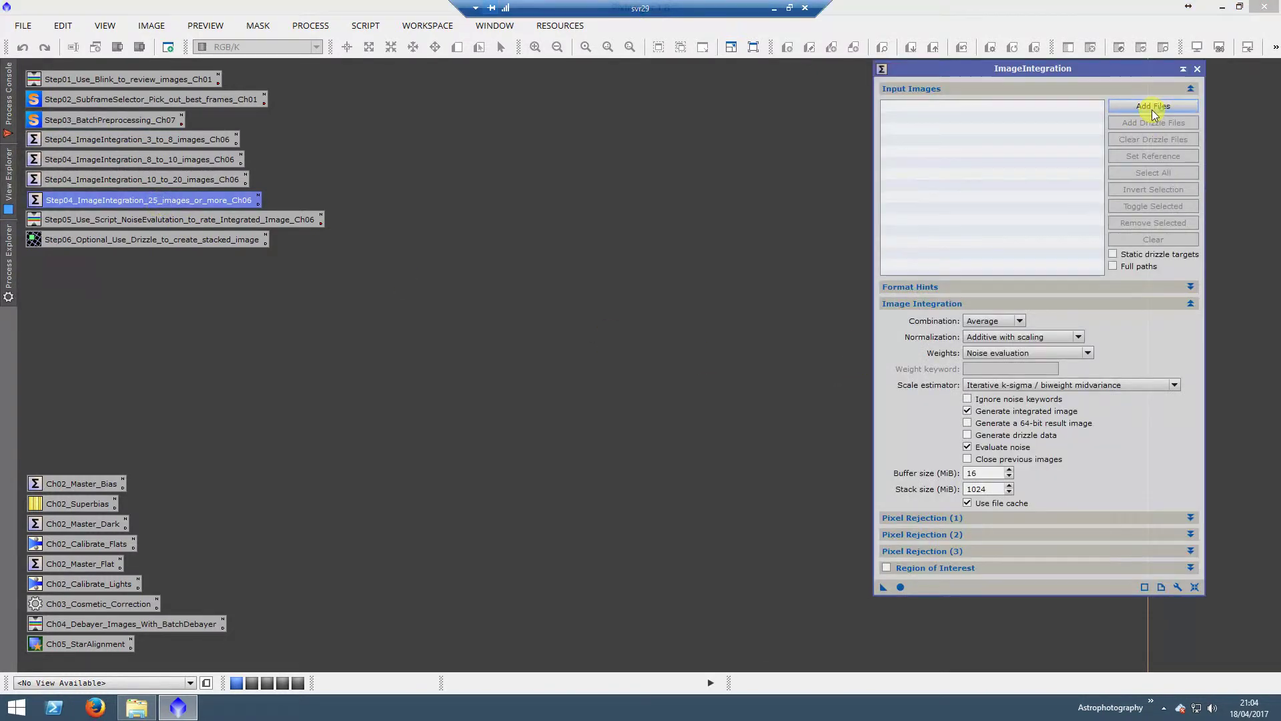
# Add all frames from the registered folder as ImageIntegration input images
pyautogui.click(1153, 108)
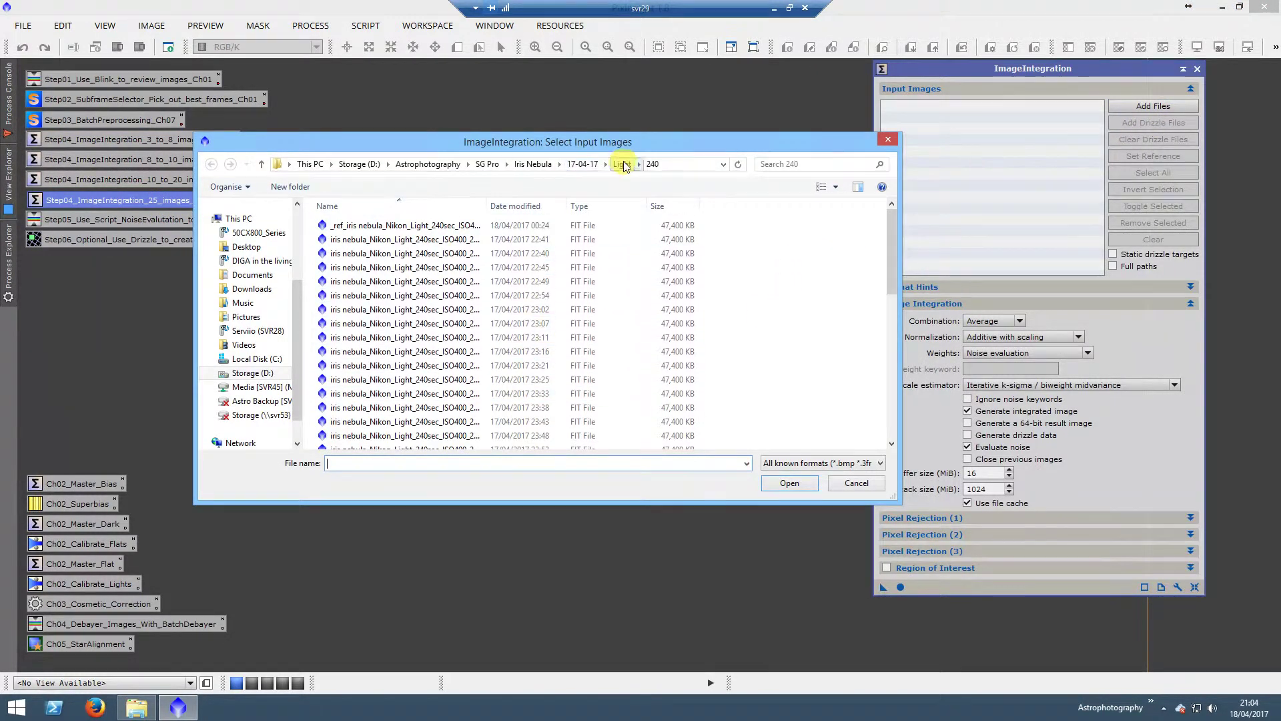
pyautogui.click(582, 164)
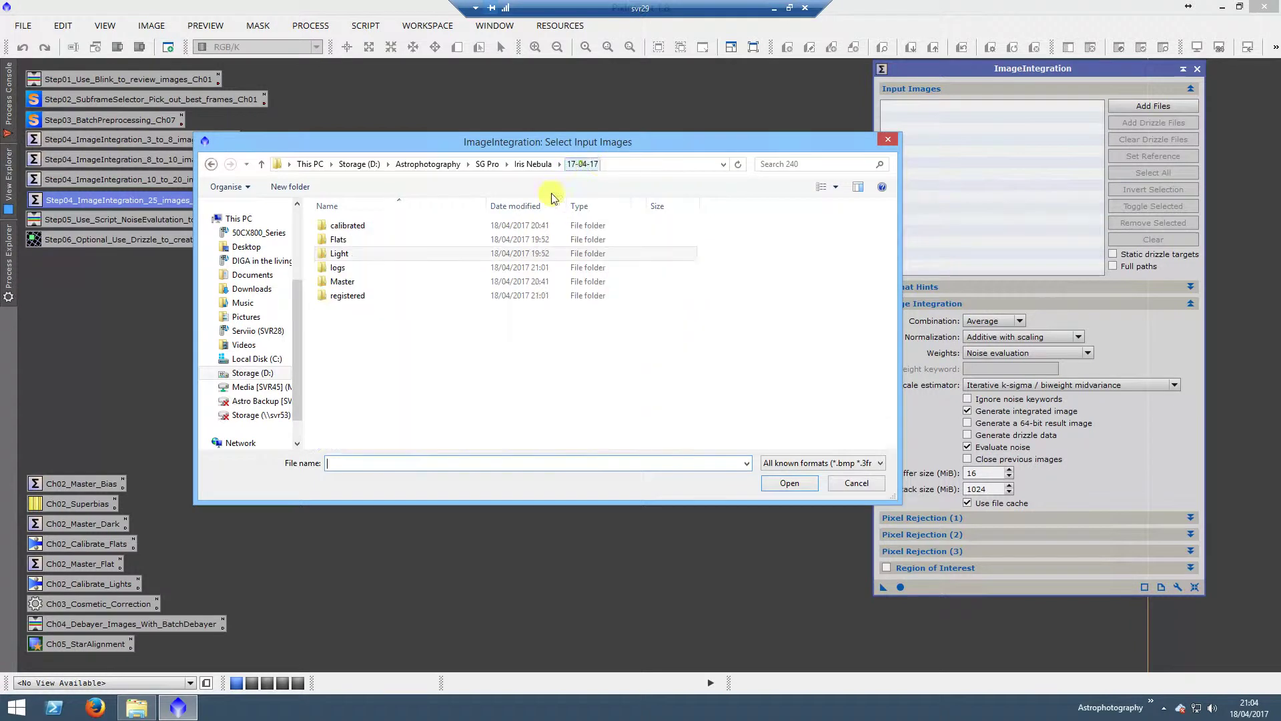
pyautogui.doubleClick(361, 296)
pyautogui.click(410, 311)
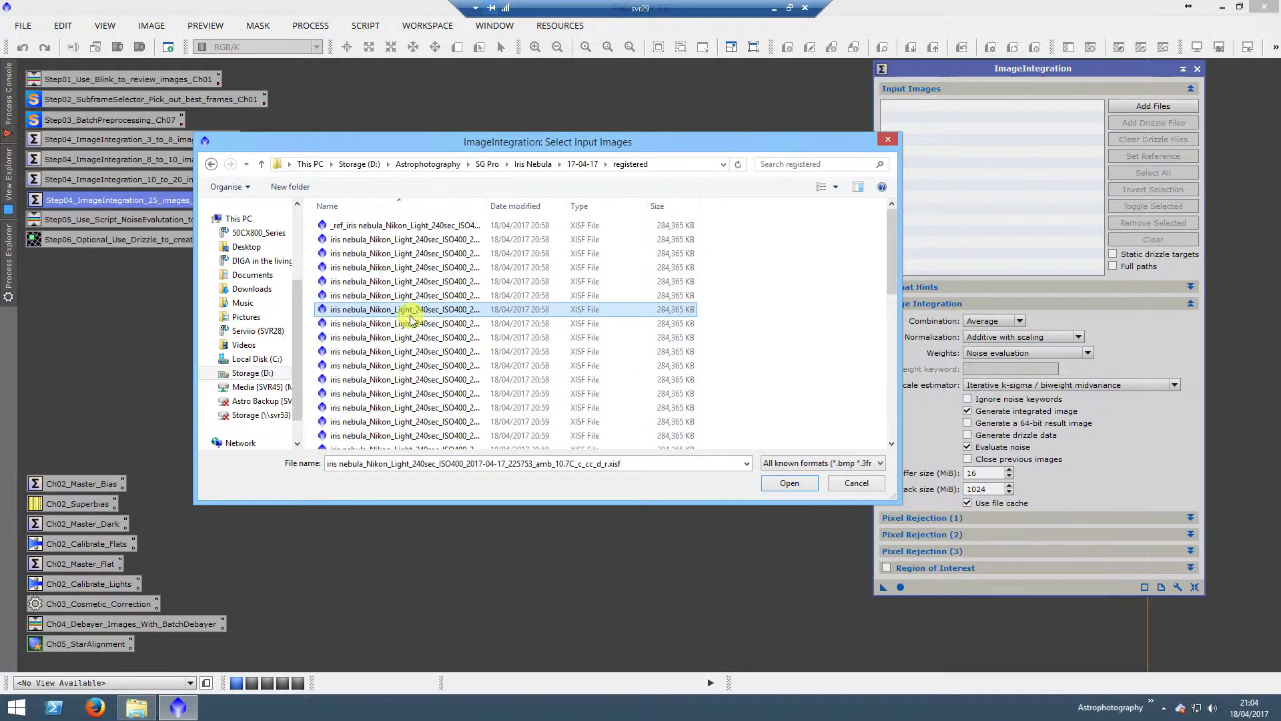
pyautogui.hotkey('ctrl', 'a')
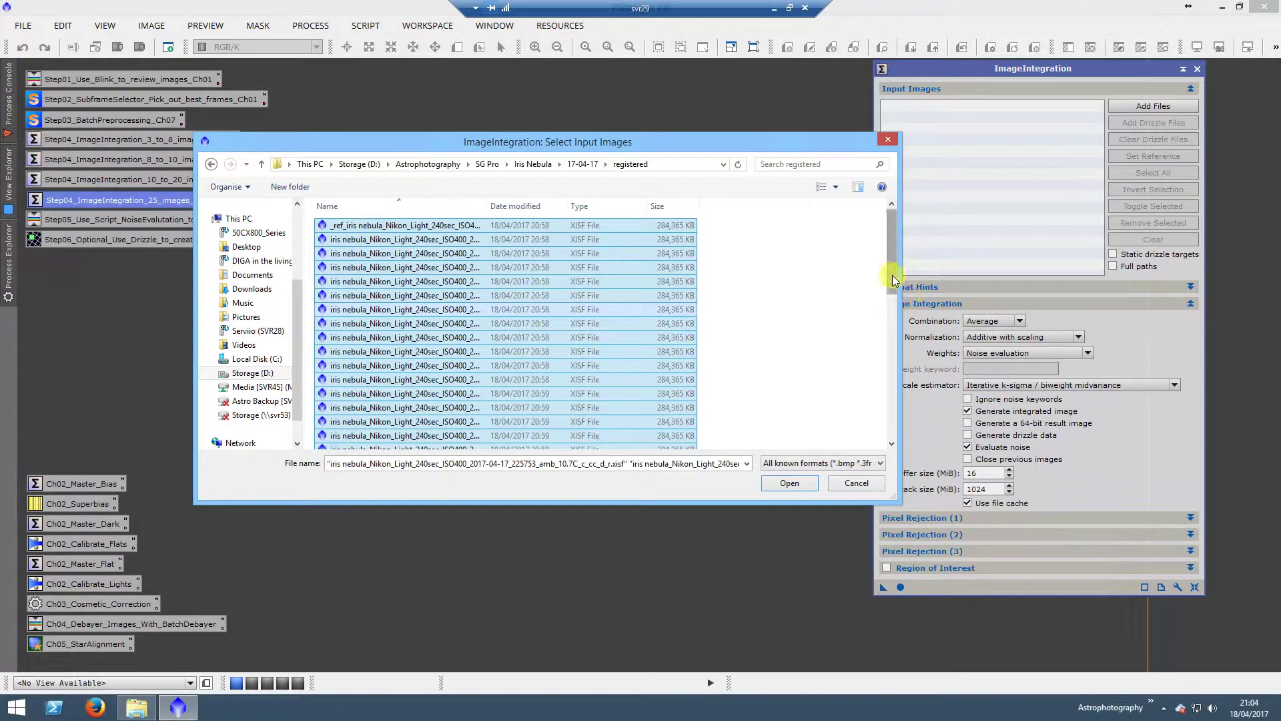
pyautogui.moveTo(894, 277); pyautogui.dragTo(895, 448)
pyautogui.click(790, 483)
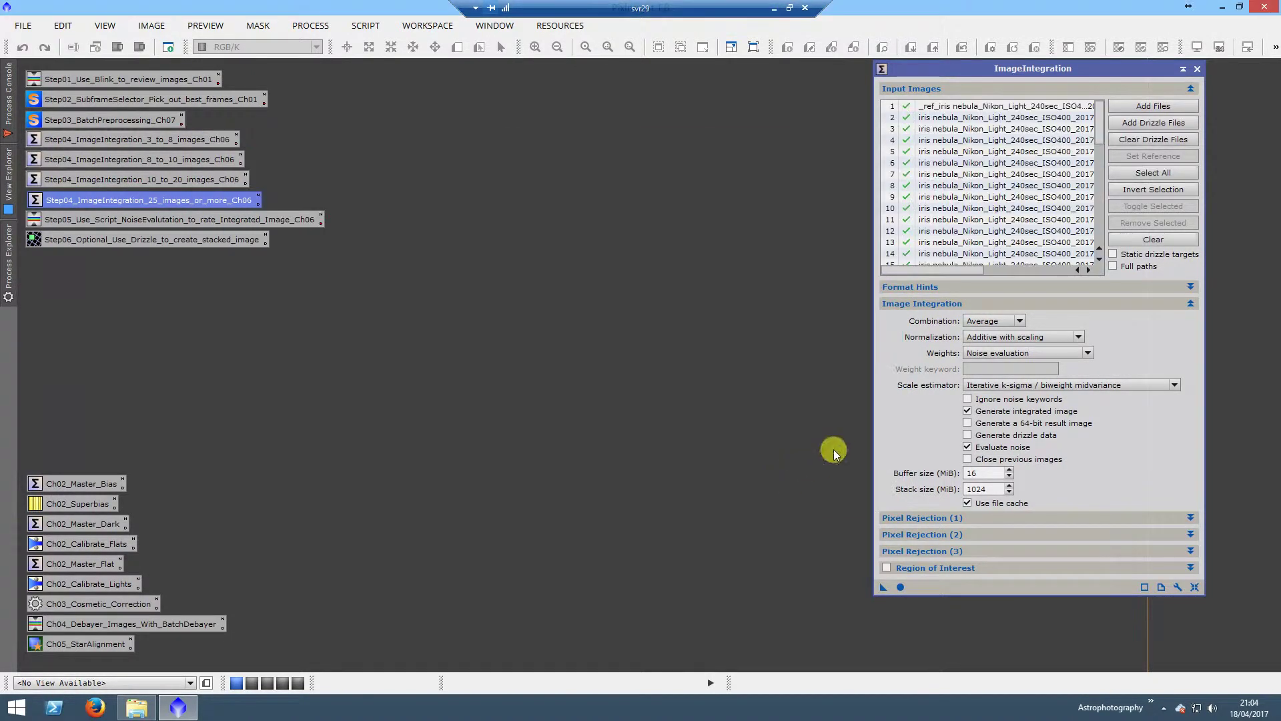
# Attach all matching drizzle files, then iconize ImageIntegration to the bottom-right
pyautogui.click(1186, 124)
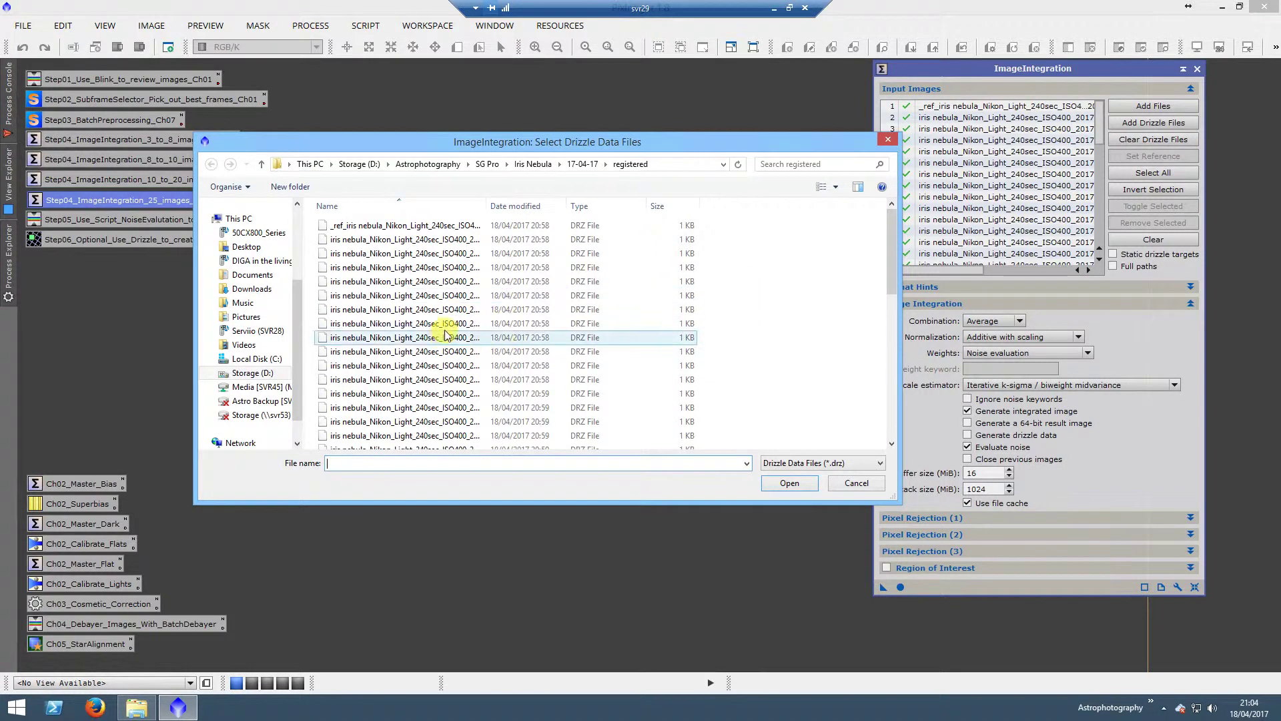
pyautogui.click(407, 337)
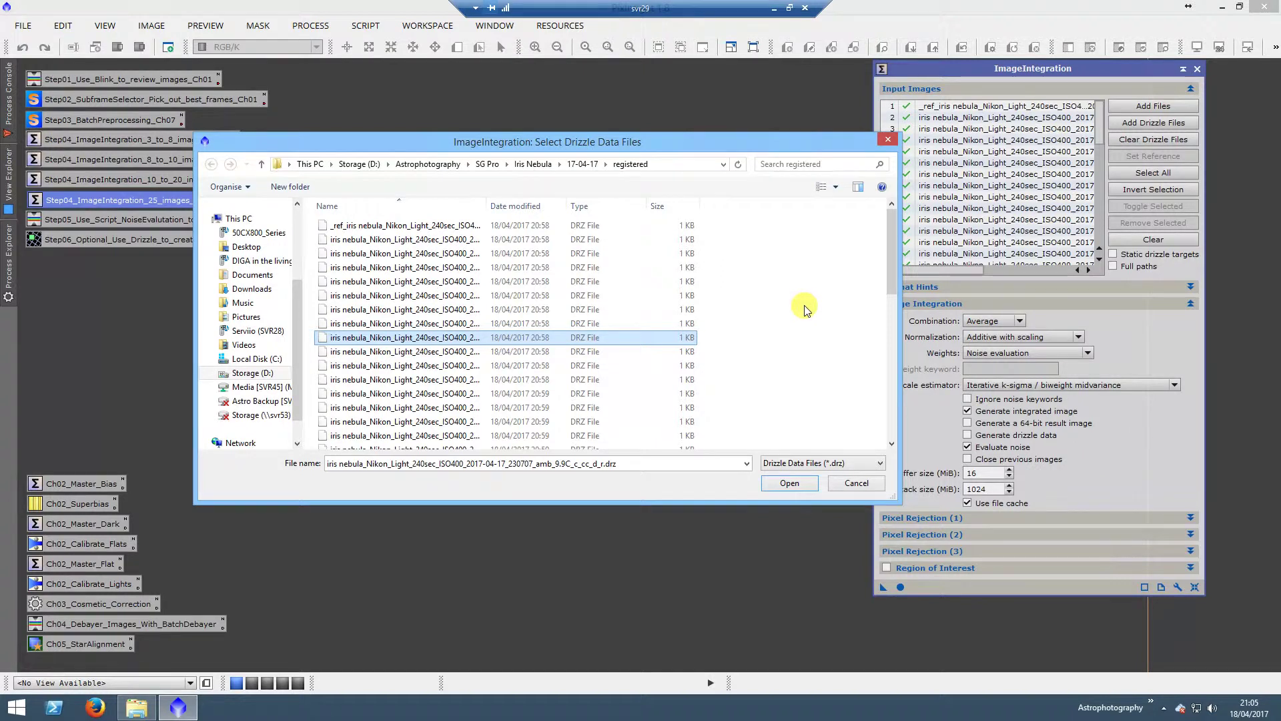
pyautogui.hotkey('ctrl', 'a')
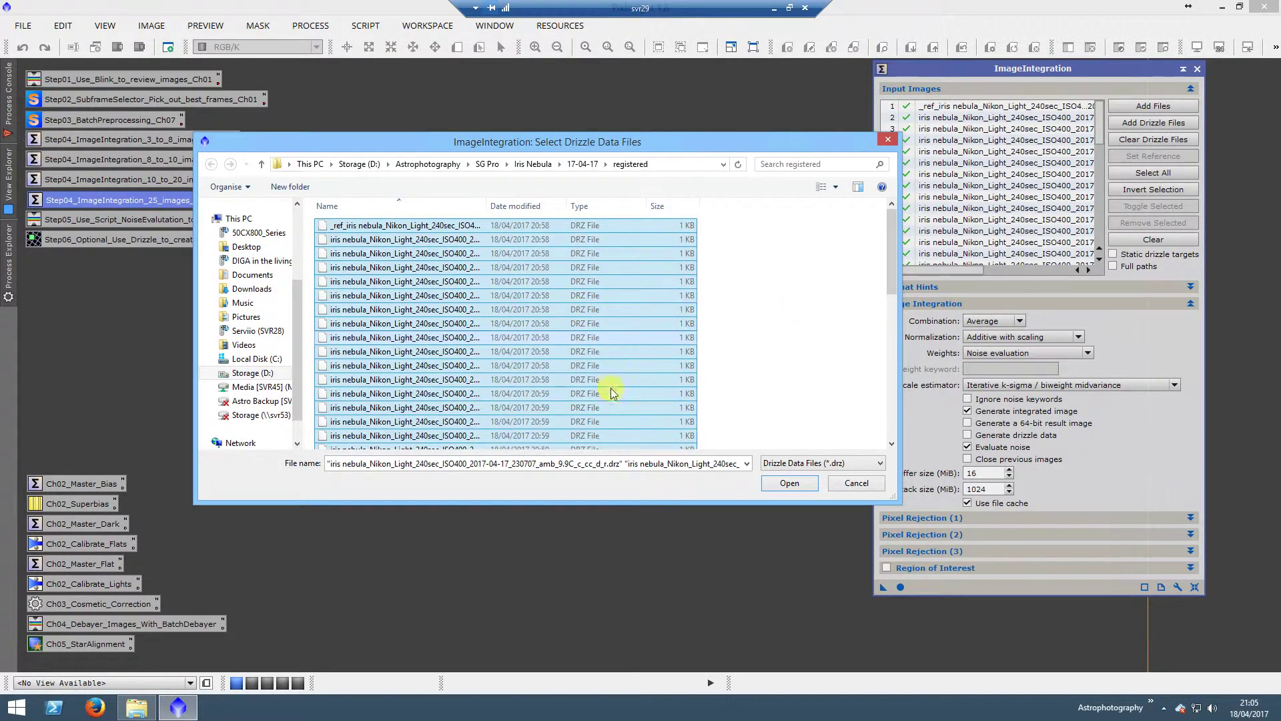
pyautogui.click(789, 484)
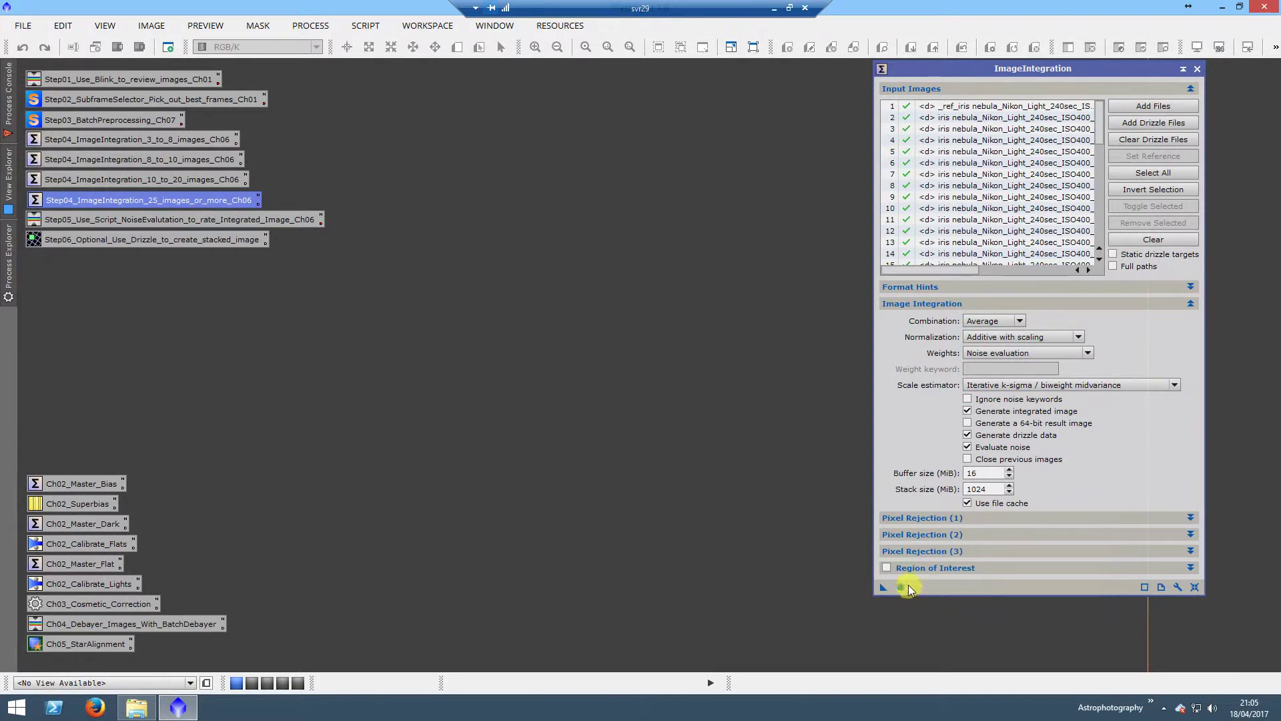
pyautogui.click(1184, 69)
pyautogui.moveTo(1030, 329); pyautogui.dragTo(1065, 637)
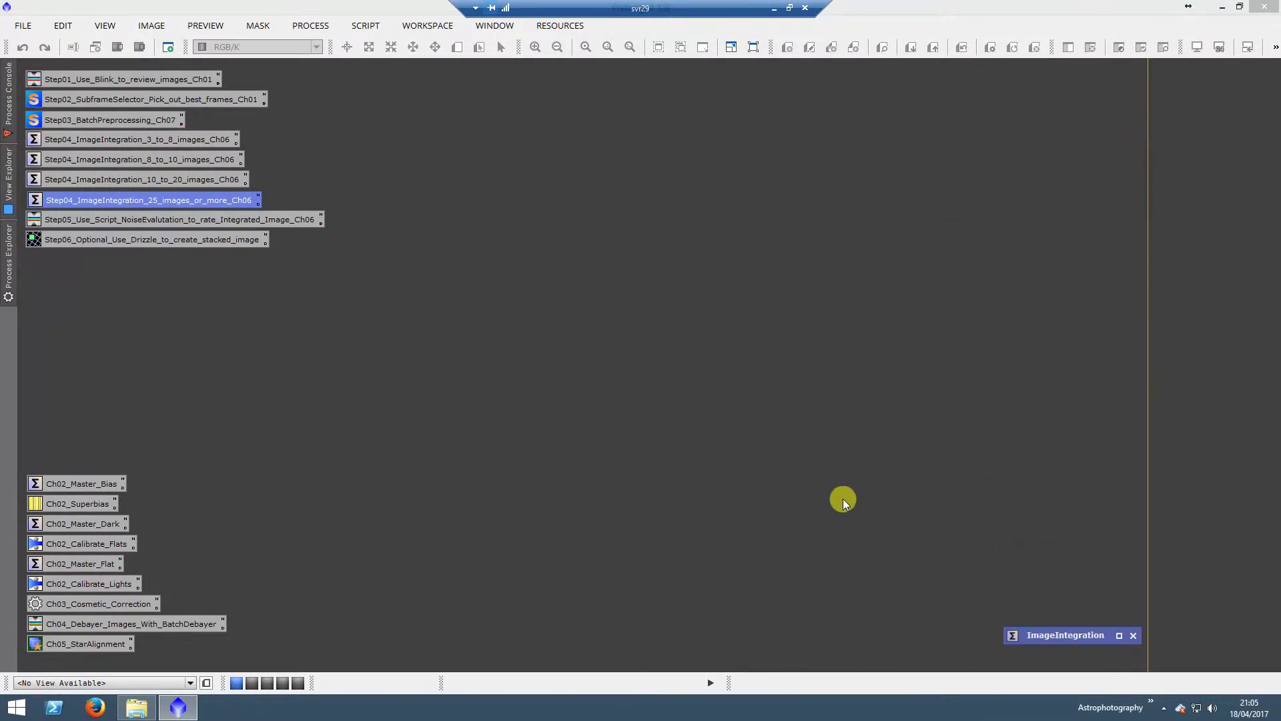
# Drag Iris Nebula_16-04-17.xisf from Astro Images > Iris Nebula > 08-04-17 into PixInsight and move its window right
pyautogui.click(137, 712)
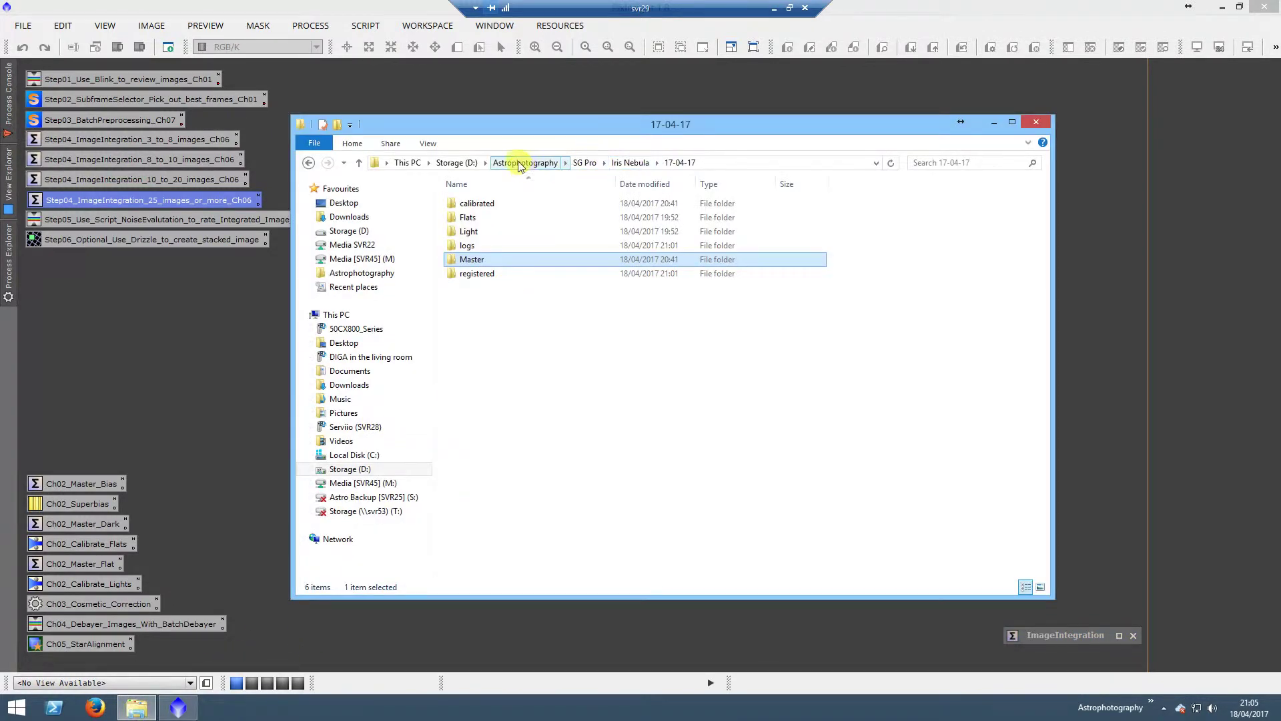
pyautogui.click(520, 164)
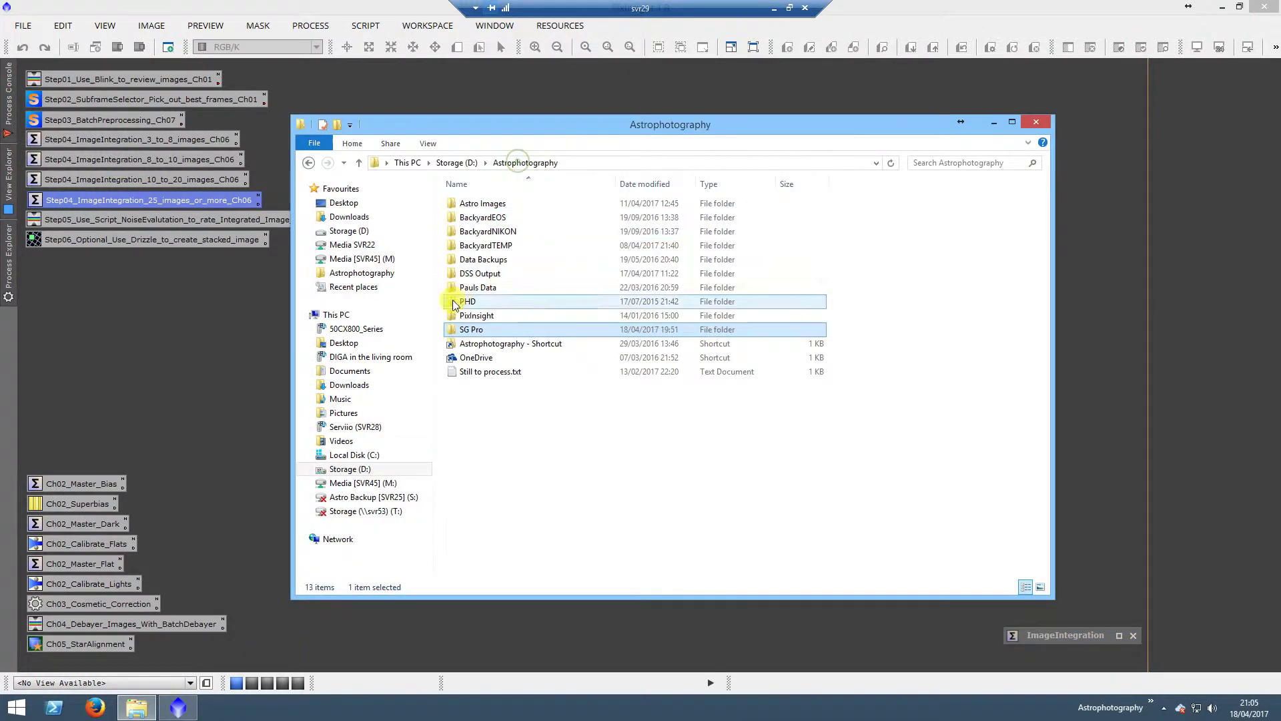
pyautogui.doubleClick(497, 208)
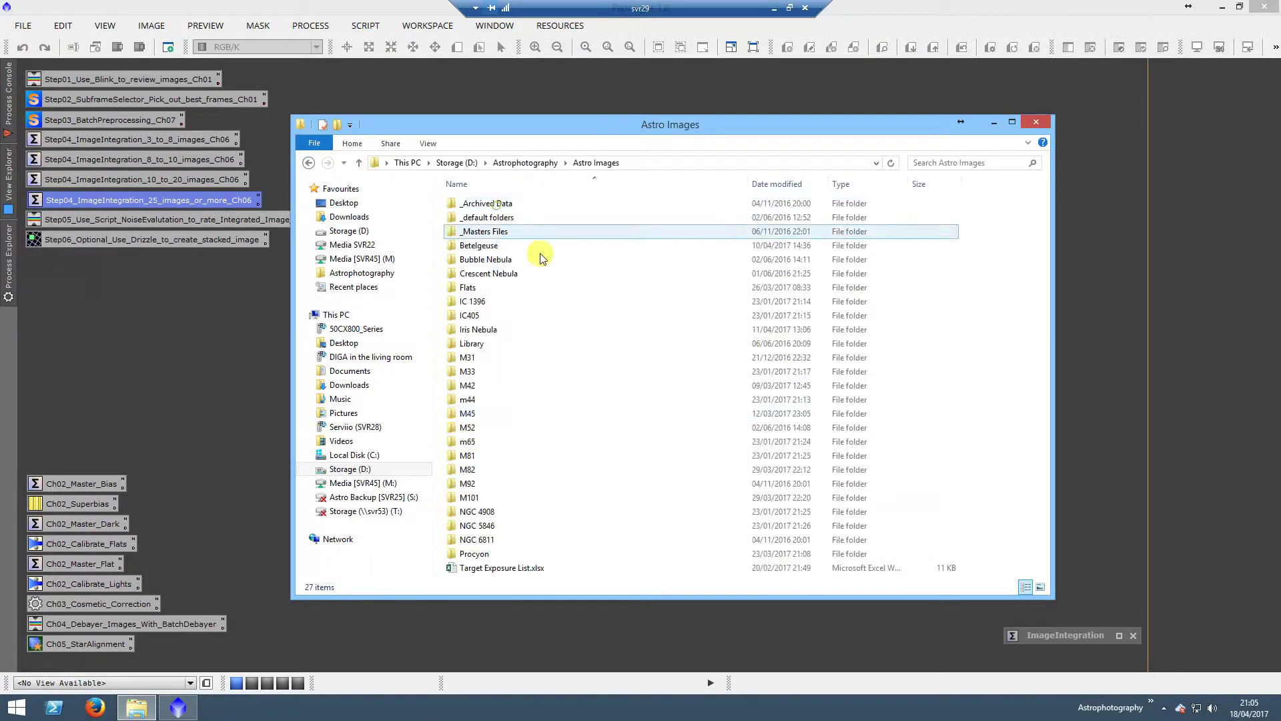
pyautogui.doubleClick(499, 331)
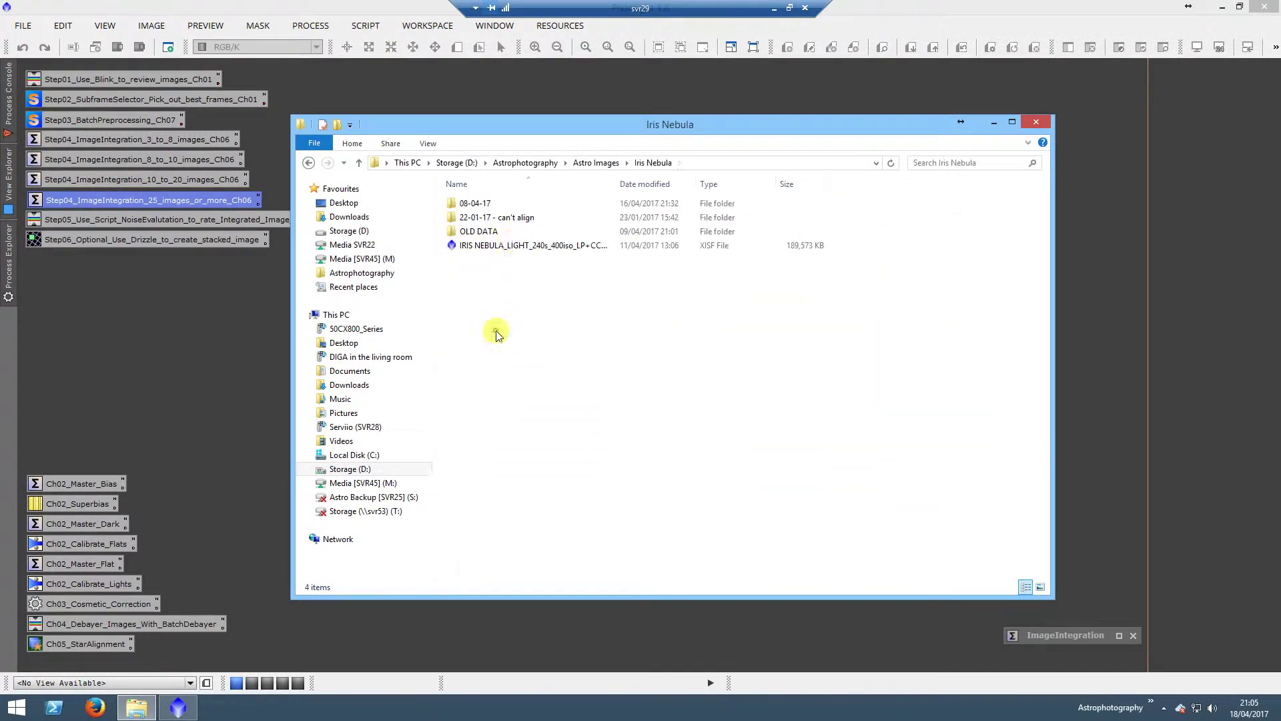
pyautogui.doubleClick(473, 206)
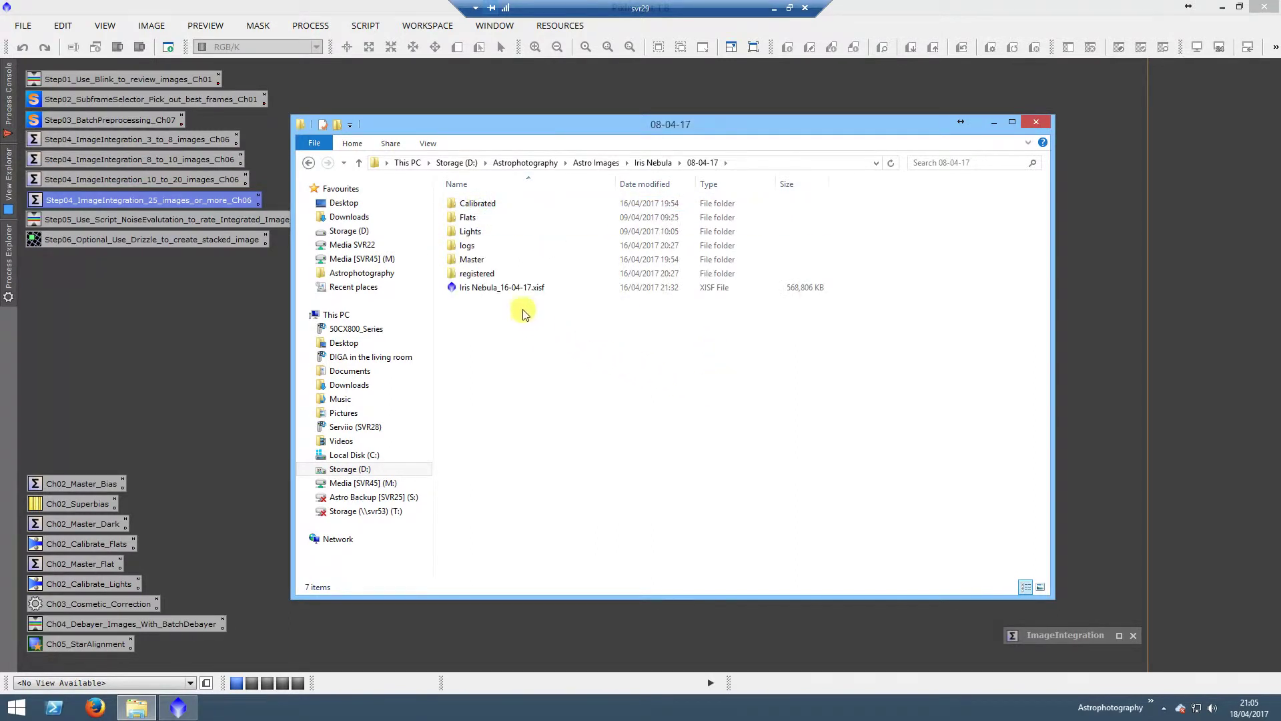
pyautogui.moveTo(515, 289); pyautogui.dragTo(201, 315)
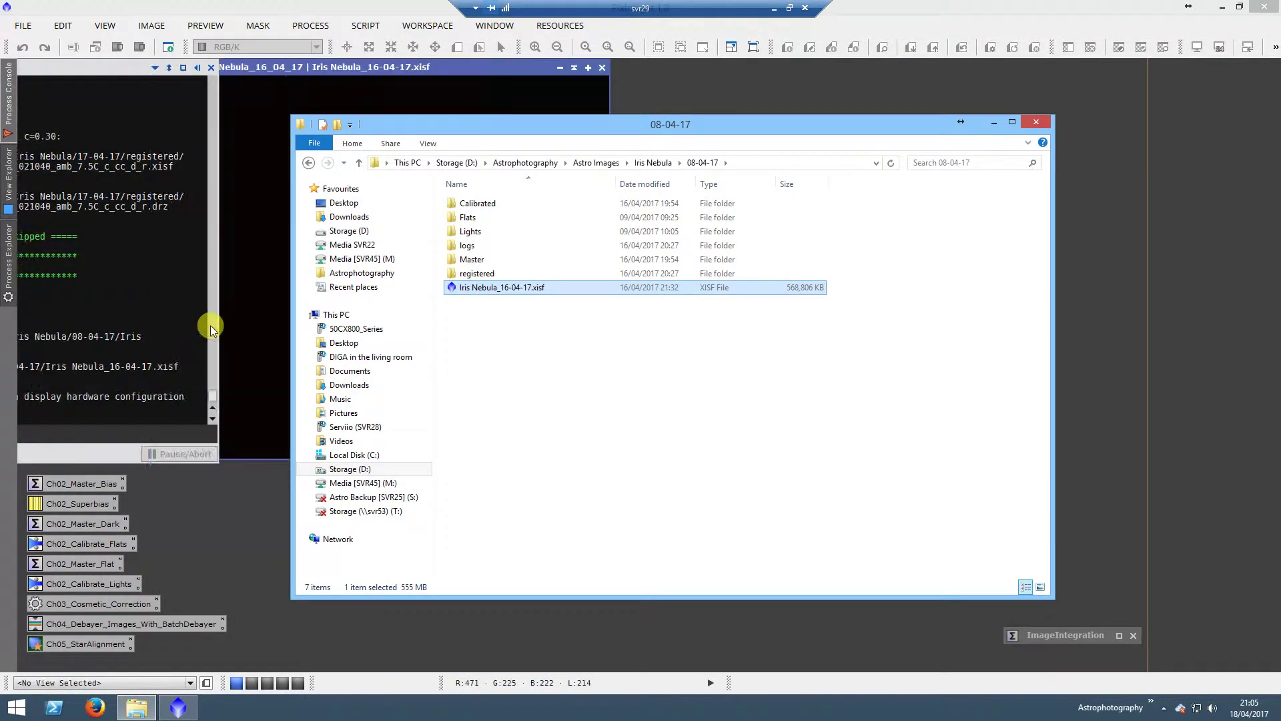
pyautogui.click(457, 68)
pyautogui.moveTo(443, 74); pyautogui.dragTo(1117, 73)
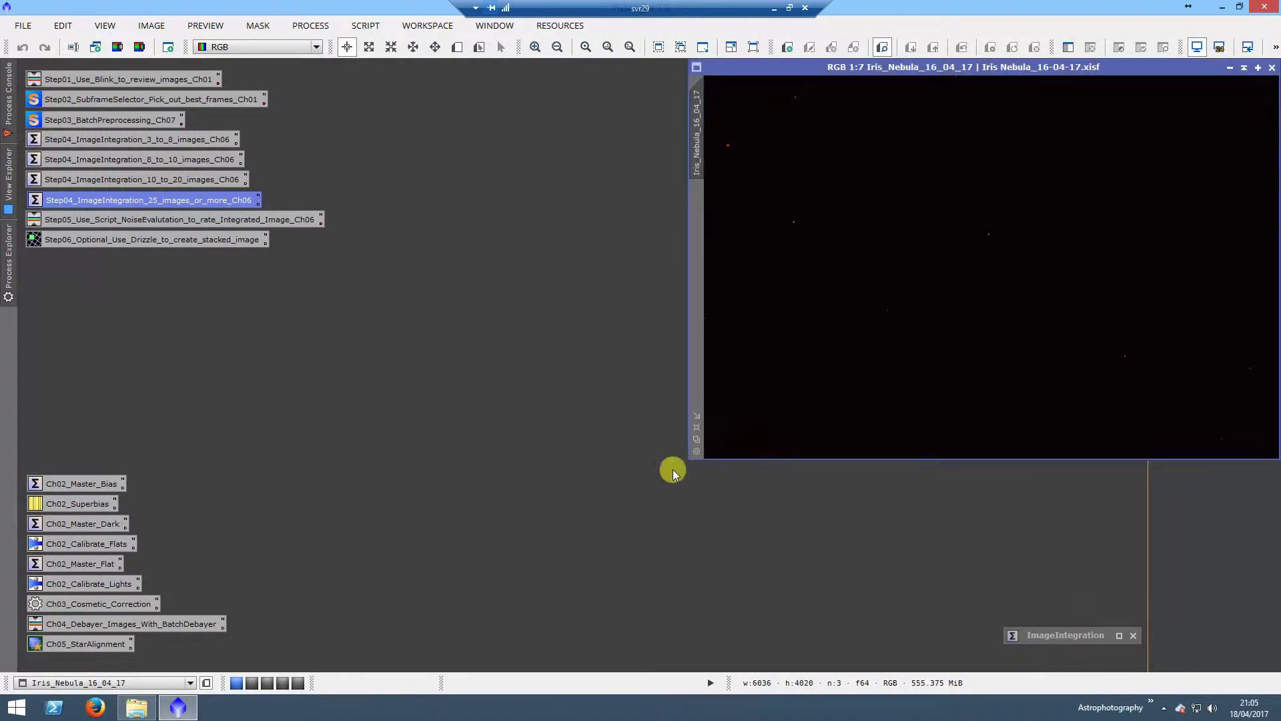
# Fit the Iris_Nebula_16_04_17 view and apply a ScreenTransferFunction Auto Stretch
pyautogui.click(696, 428)
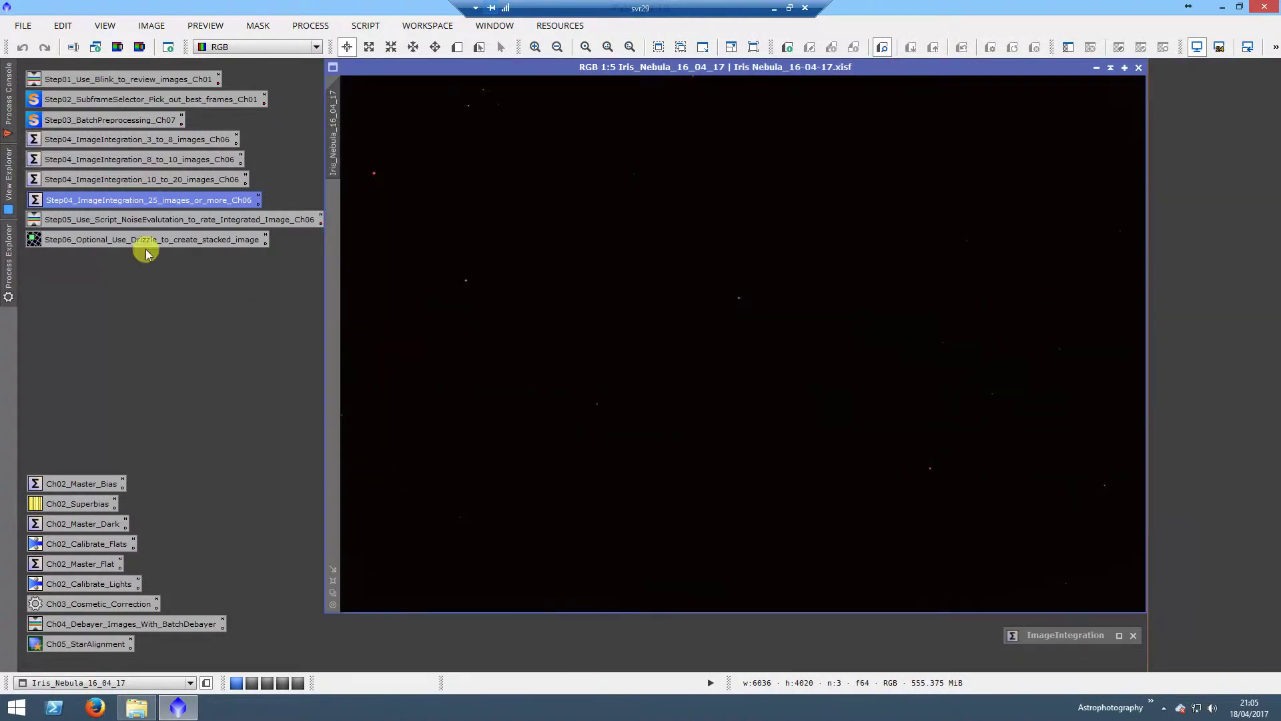
pyautogui.click(12, 274)
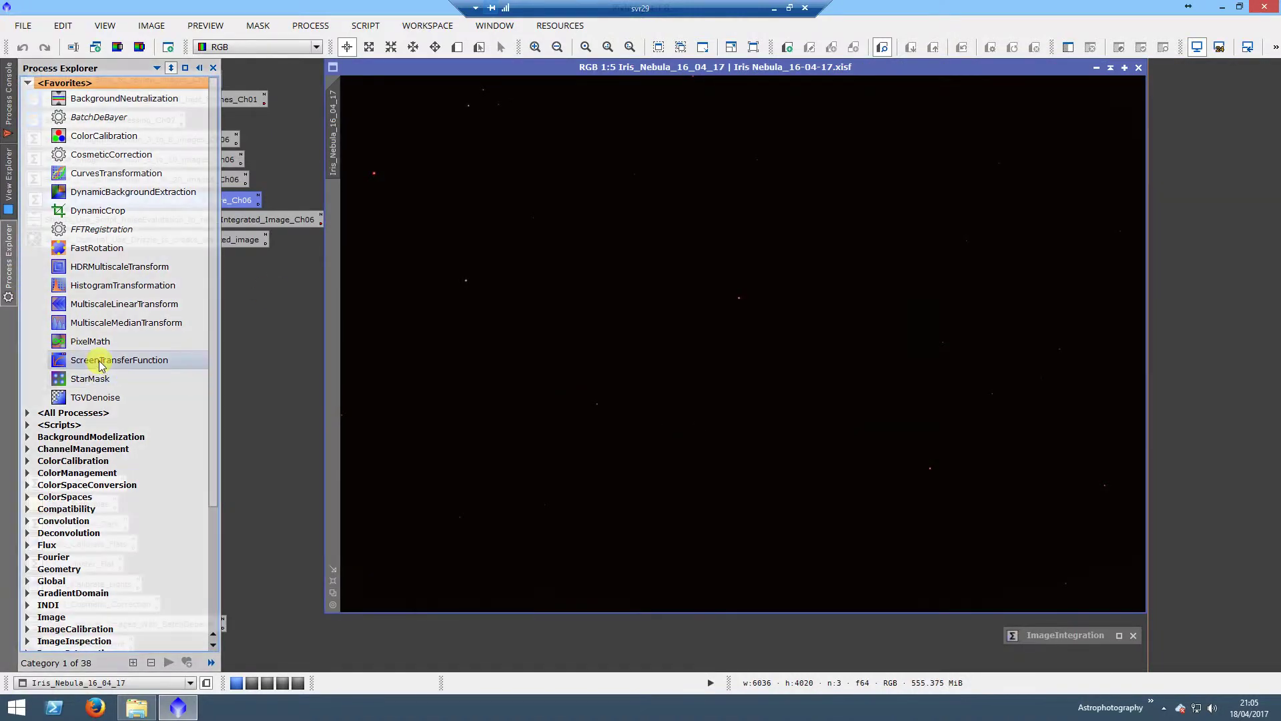
pyautogui.doubleClick(94, 360)
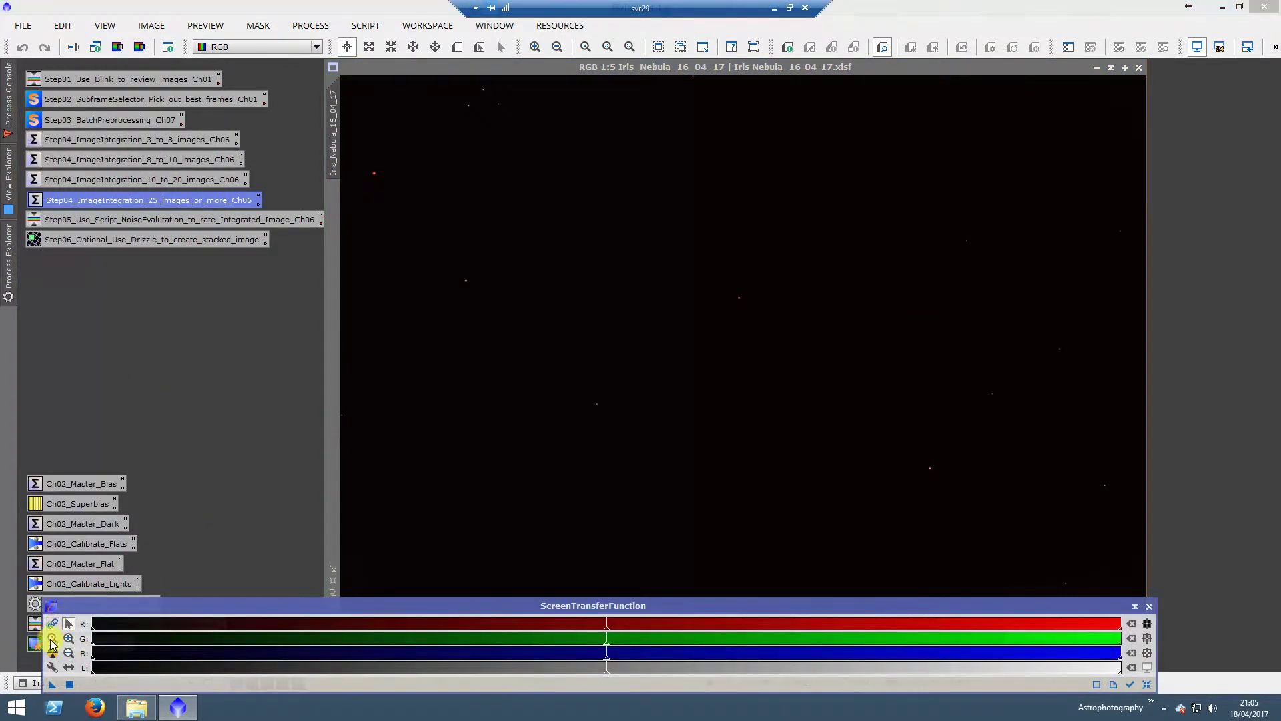
pyautogui.click(52, 653)
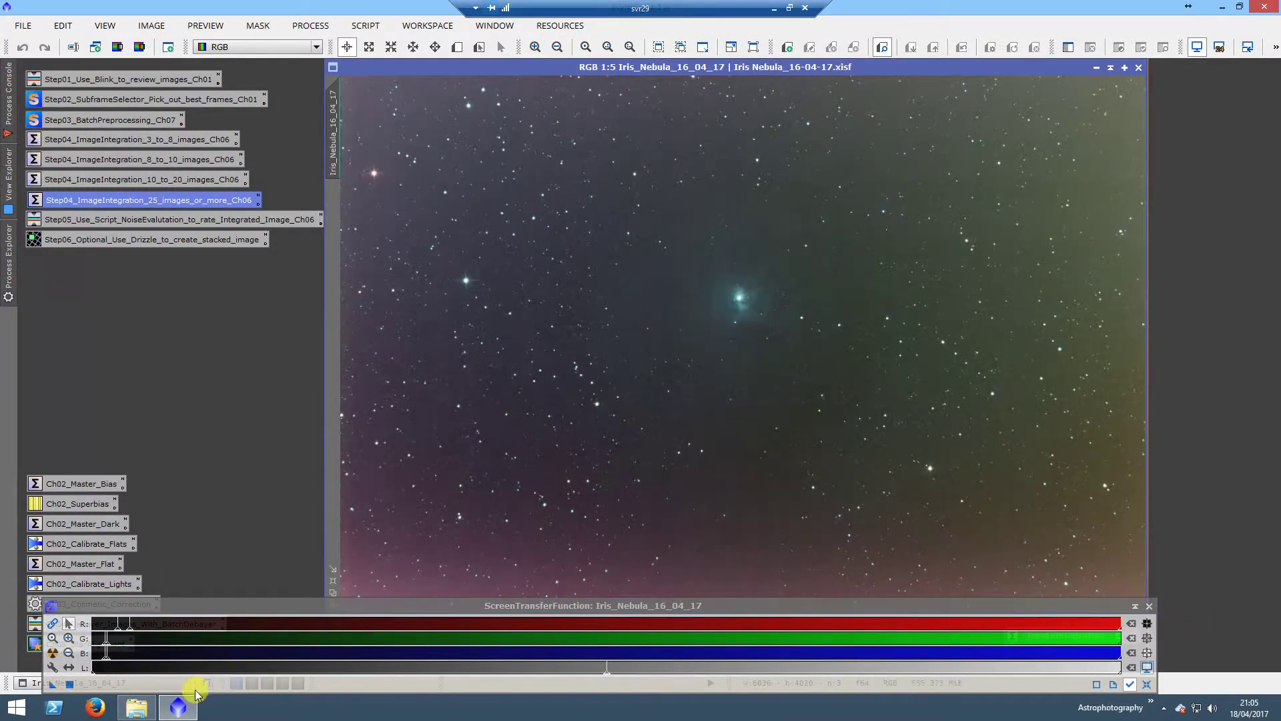
# Browse the 08-04-17 Lights FIT frames, select the _ref frame, then minimize Explorer
pyautogui.click(136, 708)
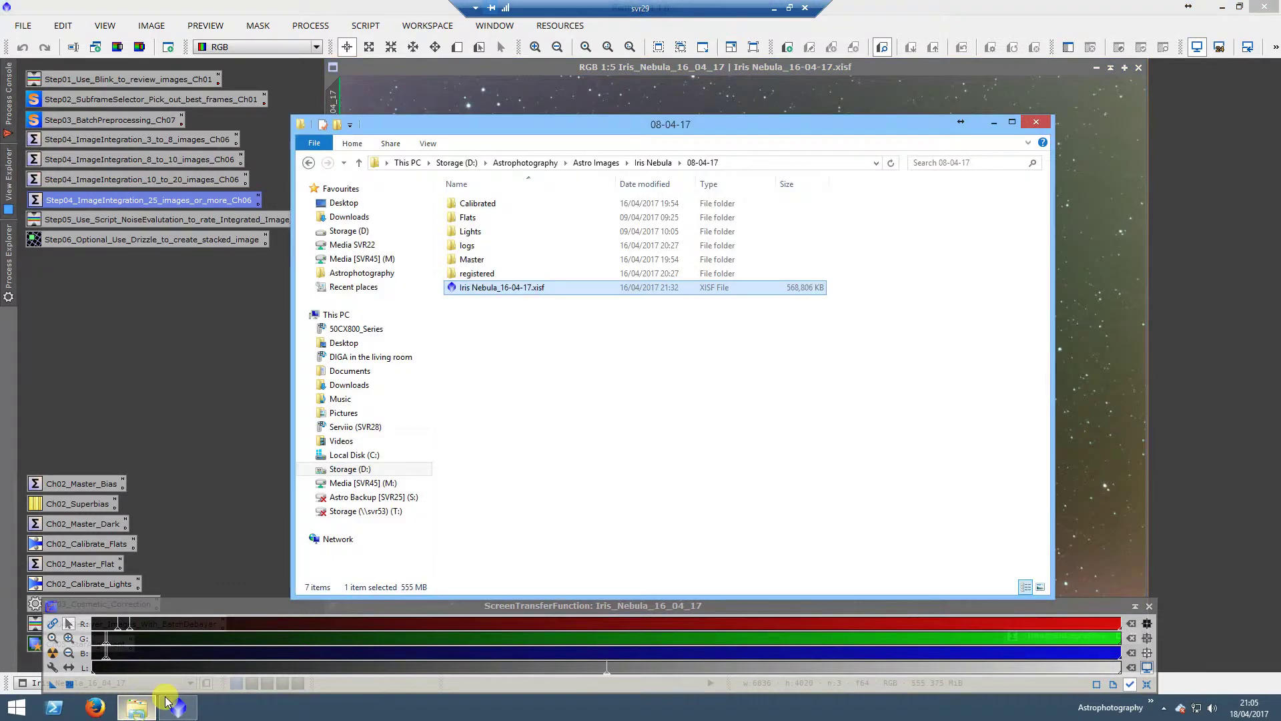
pyautogui.doubleClick(469, 232)
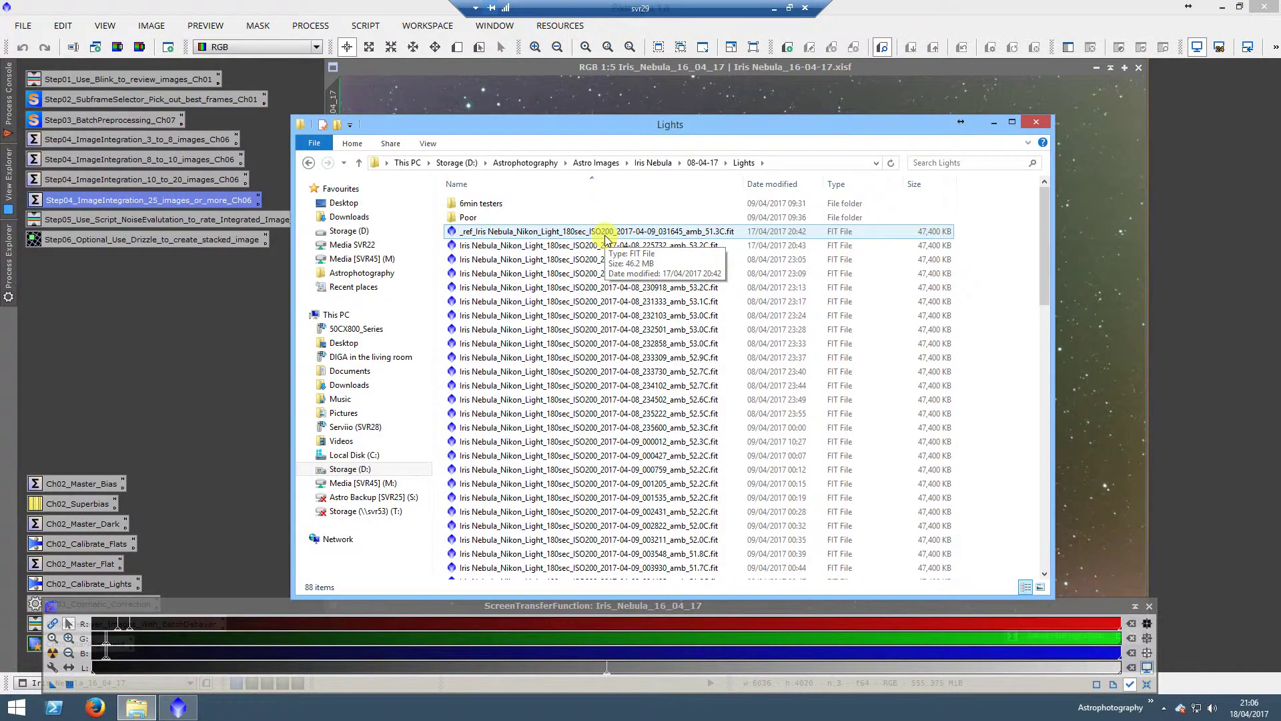
pyautogui.click(605, 233)
pyautogui.moveTo(1044, 269)
pyautogui.mouseDown()
pyautogui.moveTo(1045, 541)
pyautogui.moveTo(1027, 569)
pyautogui.moveTo(1050, 527)
pyautogui.moveTo(1044, 252)
pyautogui.mouseUp()
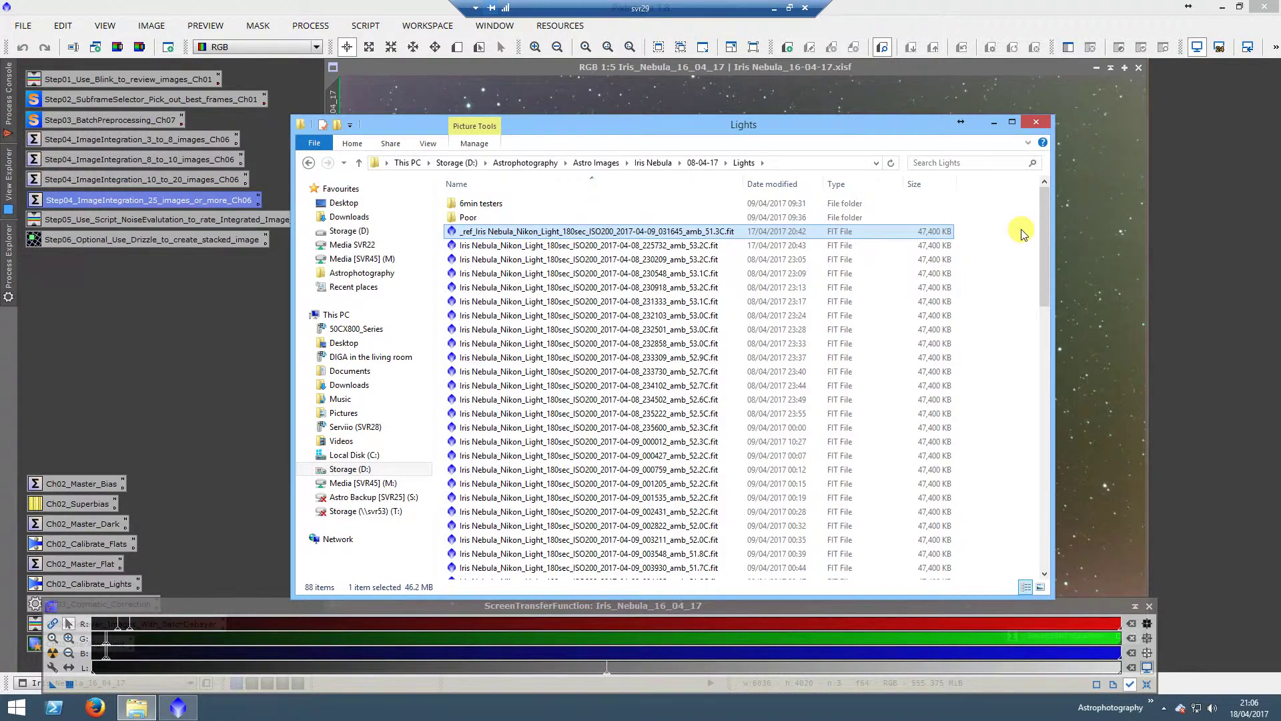
pyautogui.click(997, 124)
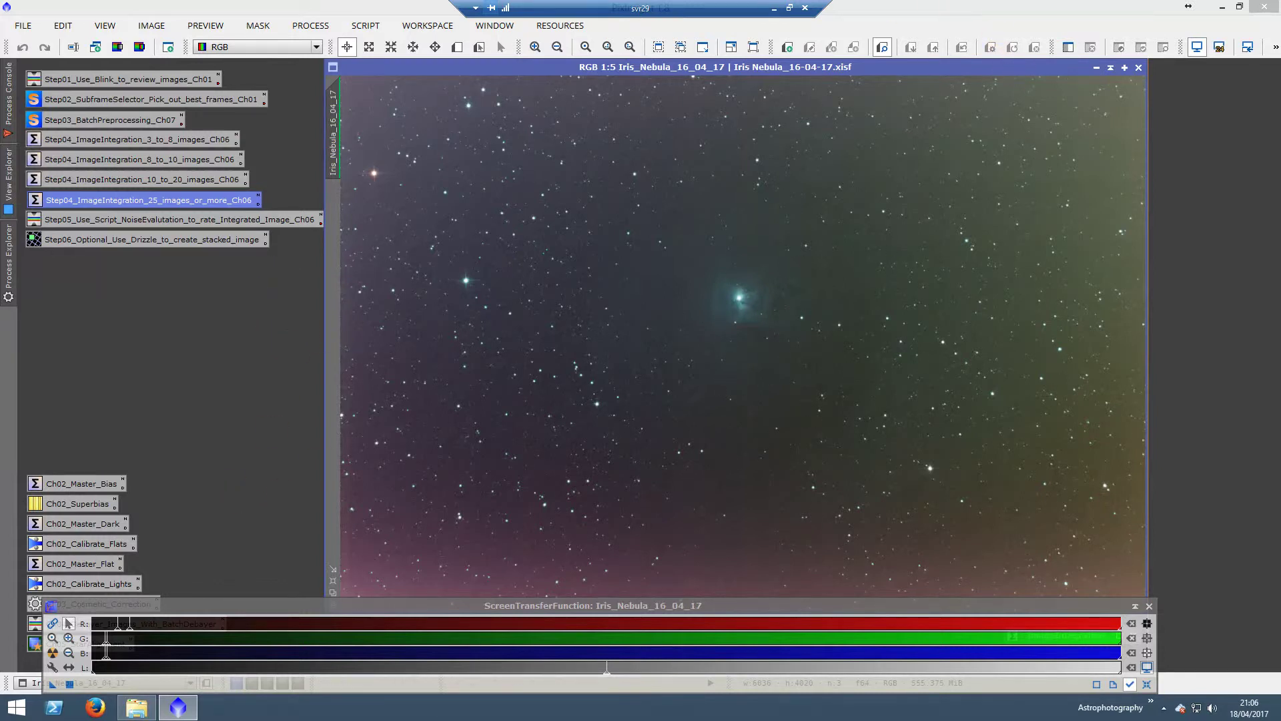
# Move the Iris_Nebula_16_04_17 image to workspace 2 and reopen it there
pyautogui.click(1097, 67)
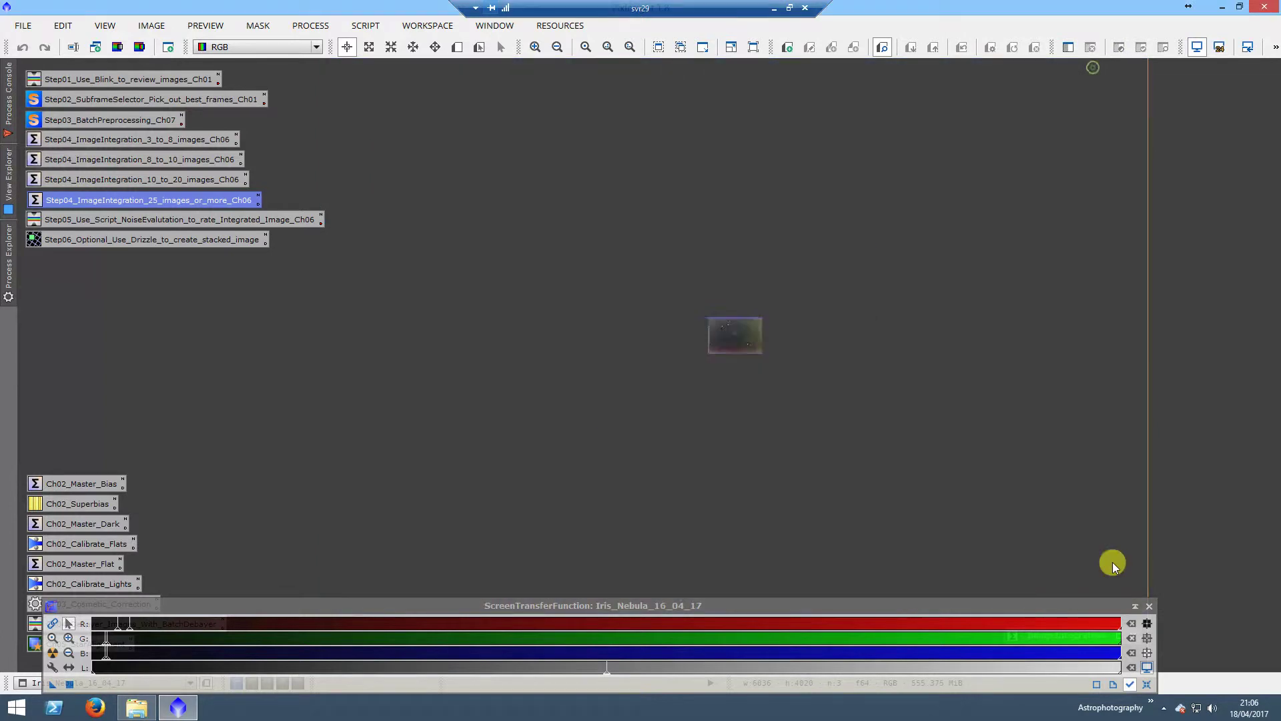
pyautogui.click(1138, 611)
pyautogui.moveTo(778, 346); pyautogui.dragTo(635, 264)
pyautogui.doubleClick(632, 259)
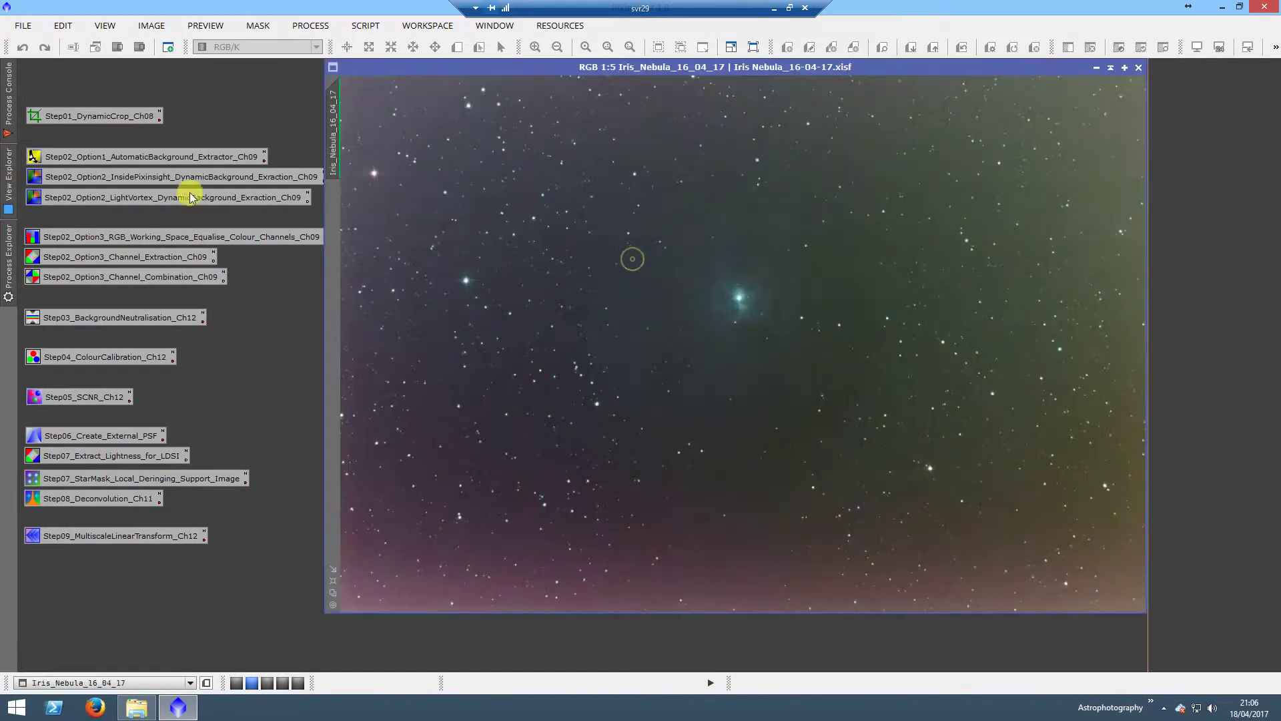
# Apply AutomaticBackgroundExtractor to the Iris Nebula image and discard the background model
pyautogui.doubleClick(136, 157)
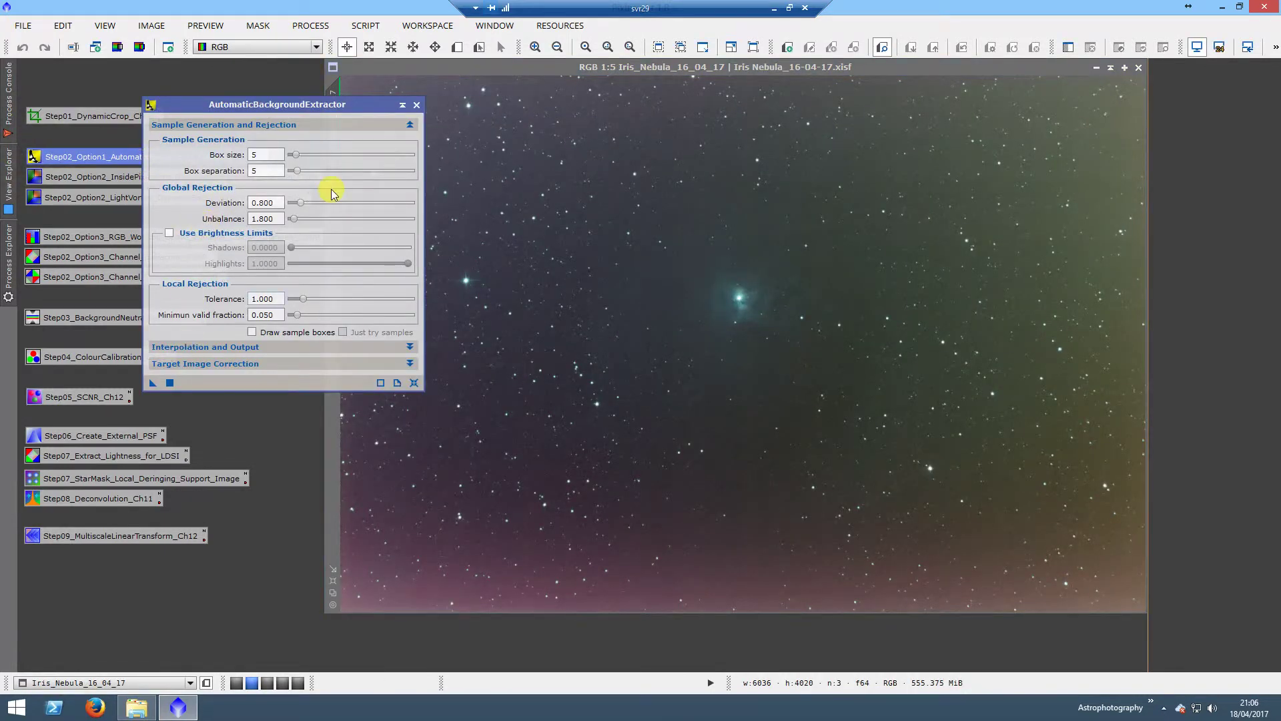
pyautogui.moveTo(152, 382); pyautogui.dragTo(547, 330)
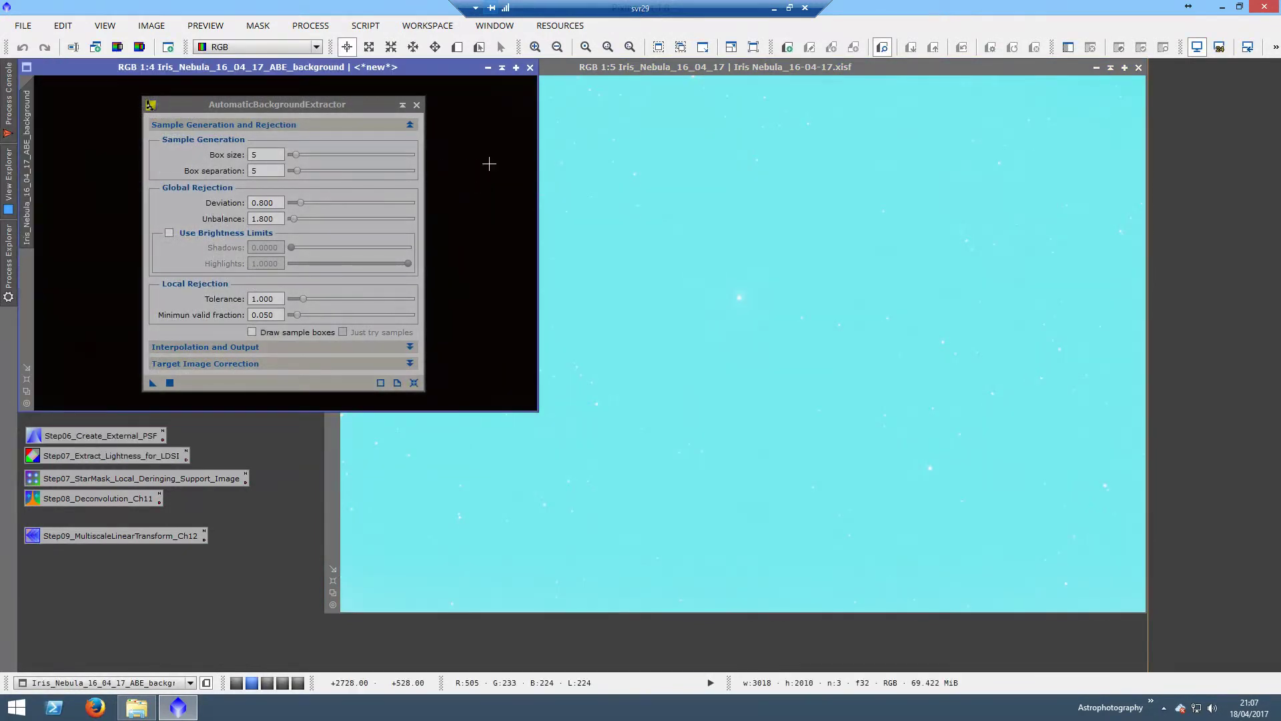
pyautogui.click(529, 67)
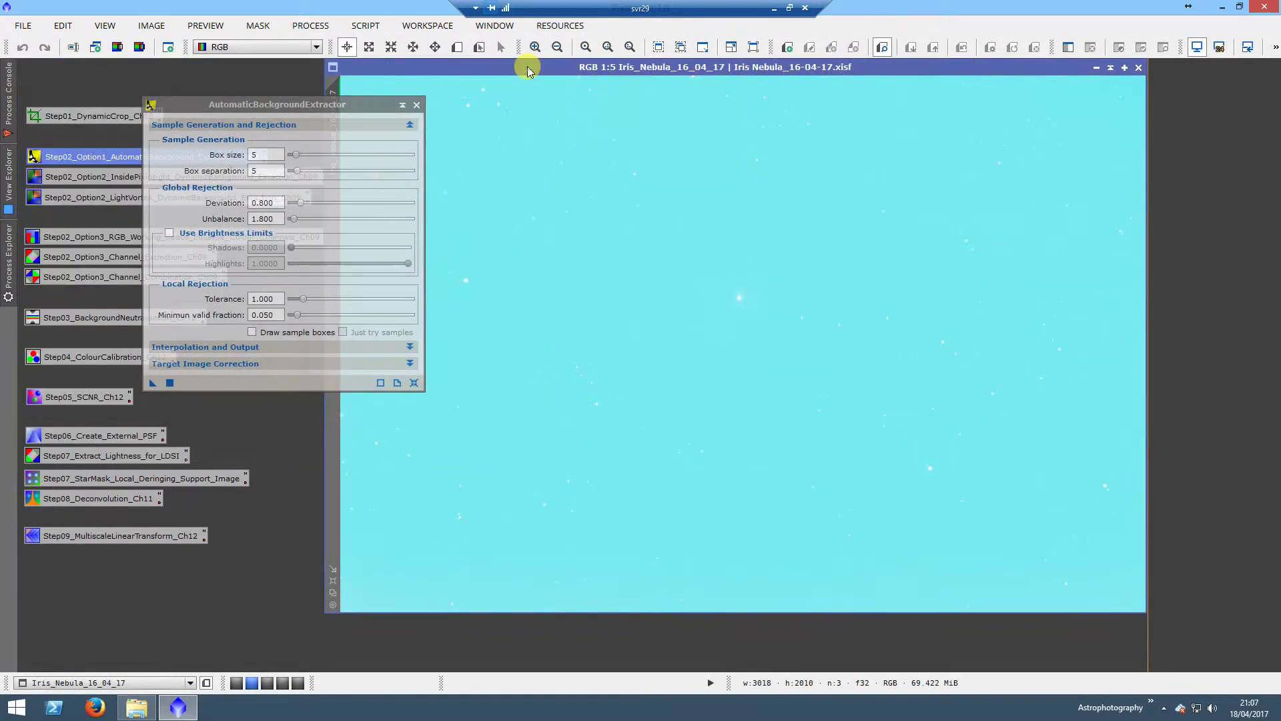
pyautogui.click(416, 106)
# Auto-stretch the ABE-corrected image with ScreenTransferFunction, then close it without saving
pyautogui.click(10, 274)
pyautogui.doubleClick(92, 359)
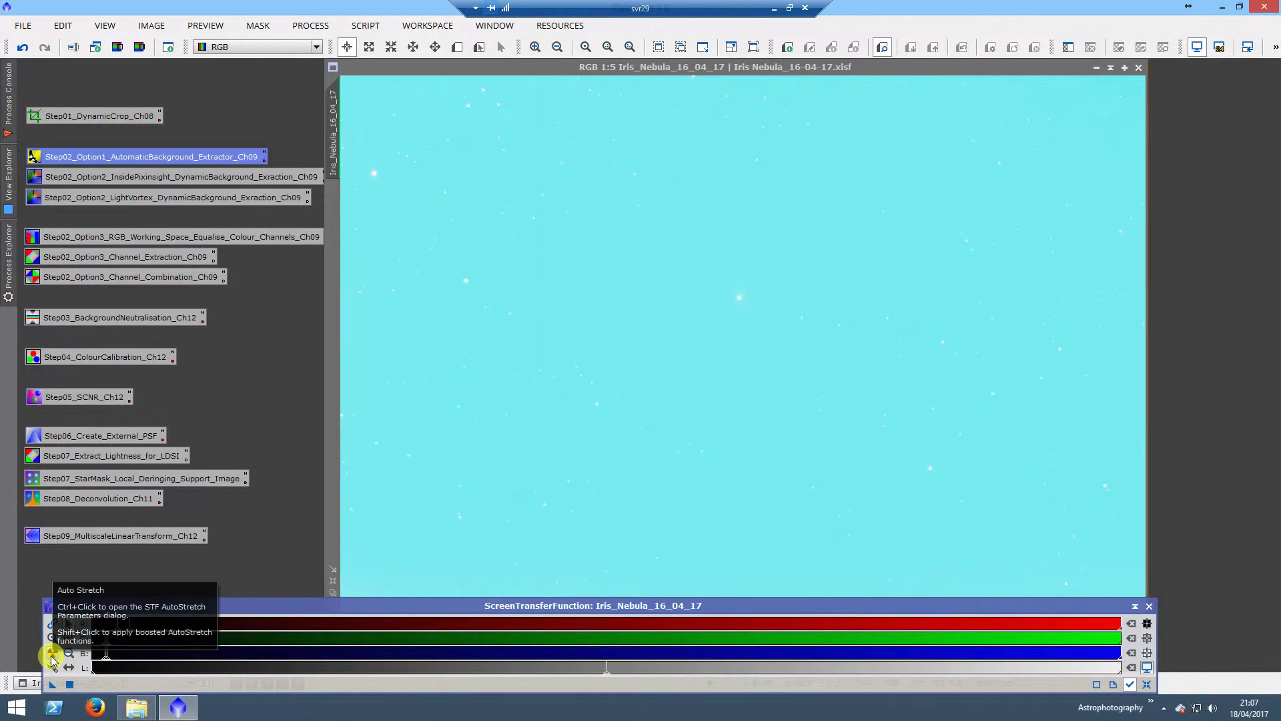
pyautogui.click(52, 657)
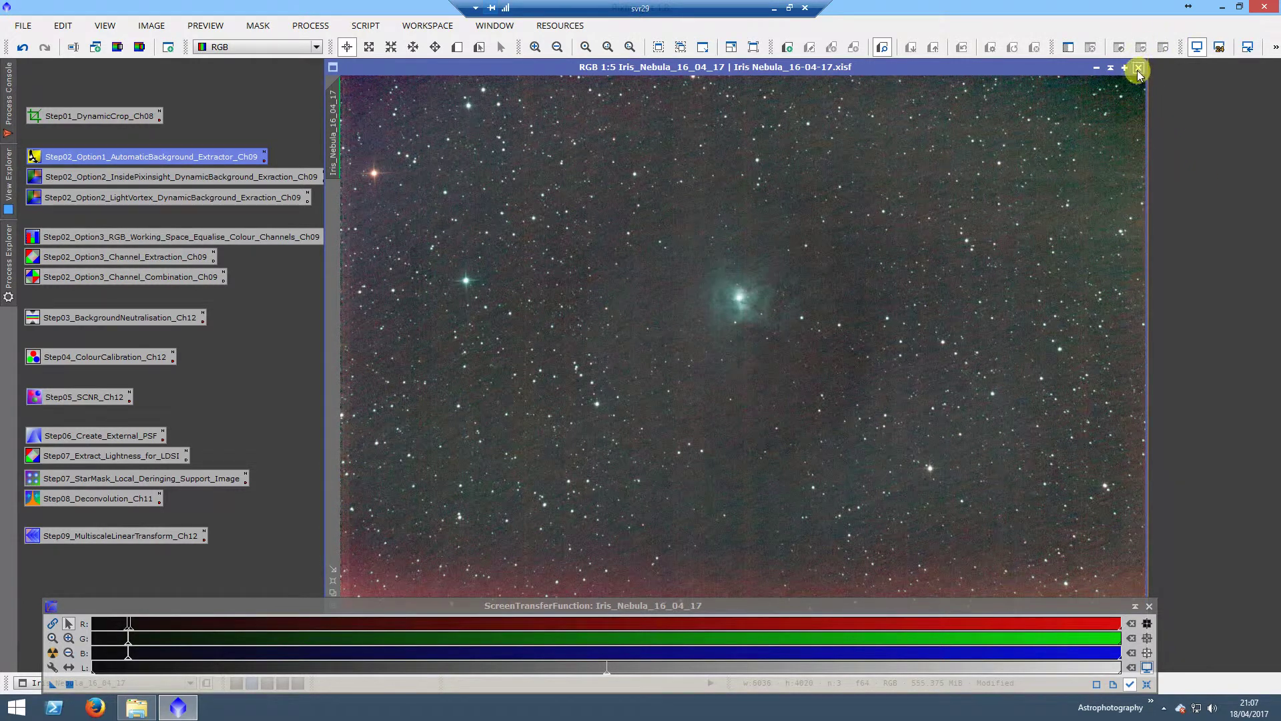
pyautogui.click(607, 384)
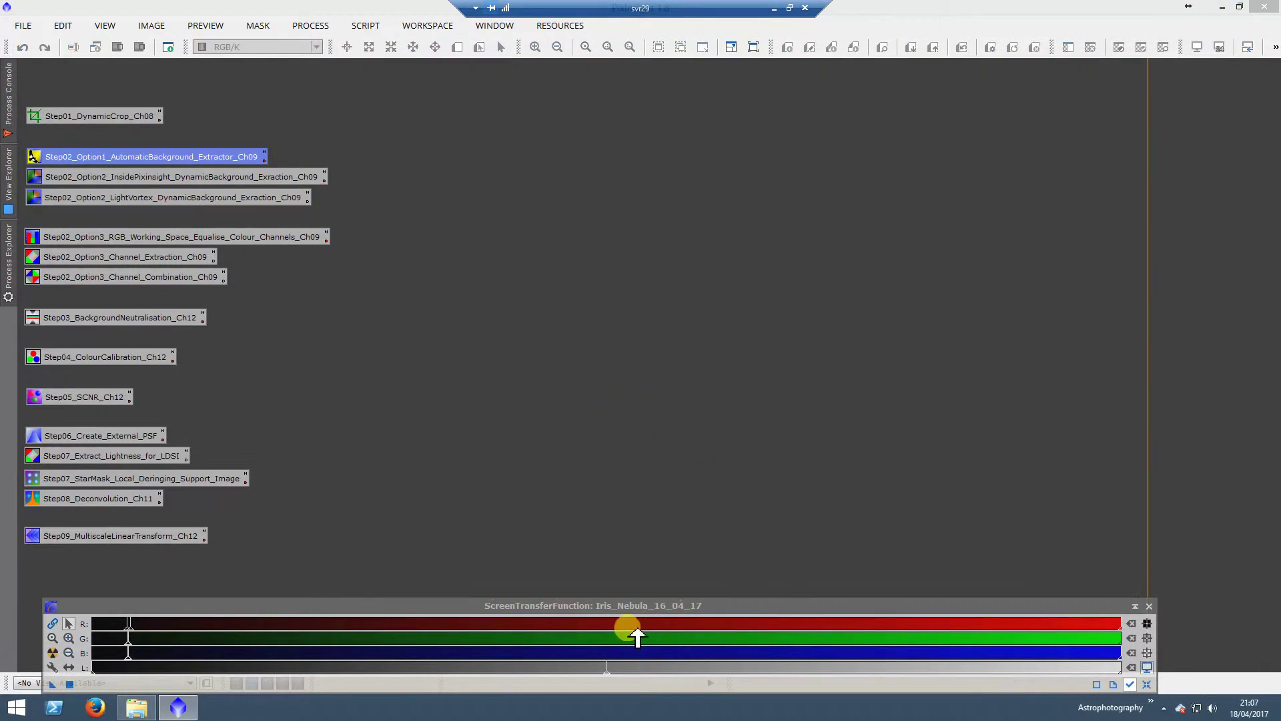
pyautogui.click(1149, 605)
# In workspace 1, expand ImageIntegration and browse Explorer to SG Pro > Iris Nebula > 17-04-17
pyautogui.click(237, 682)
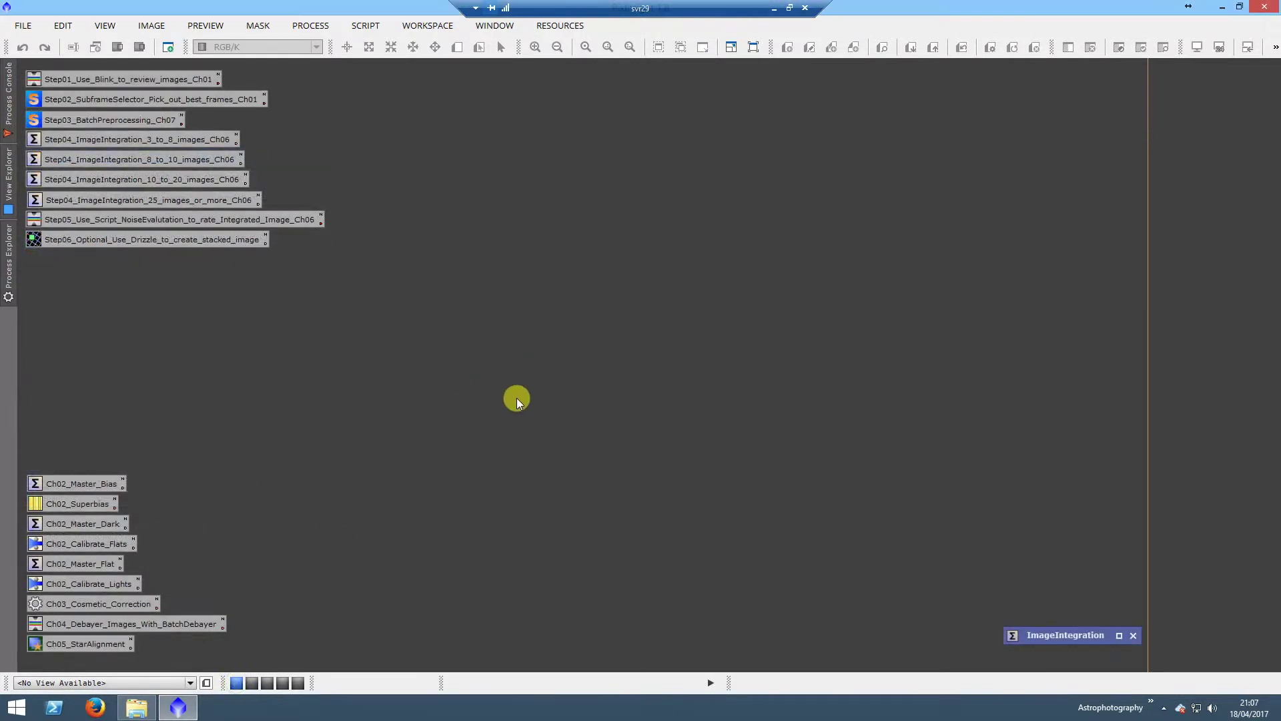
pyautogui.doubleClick(1063, 634)
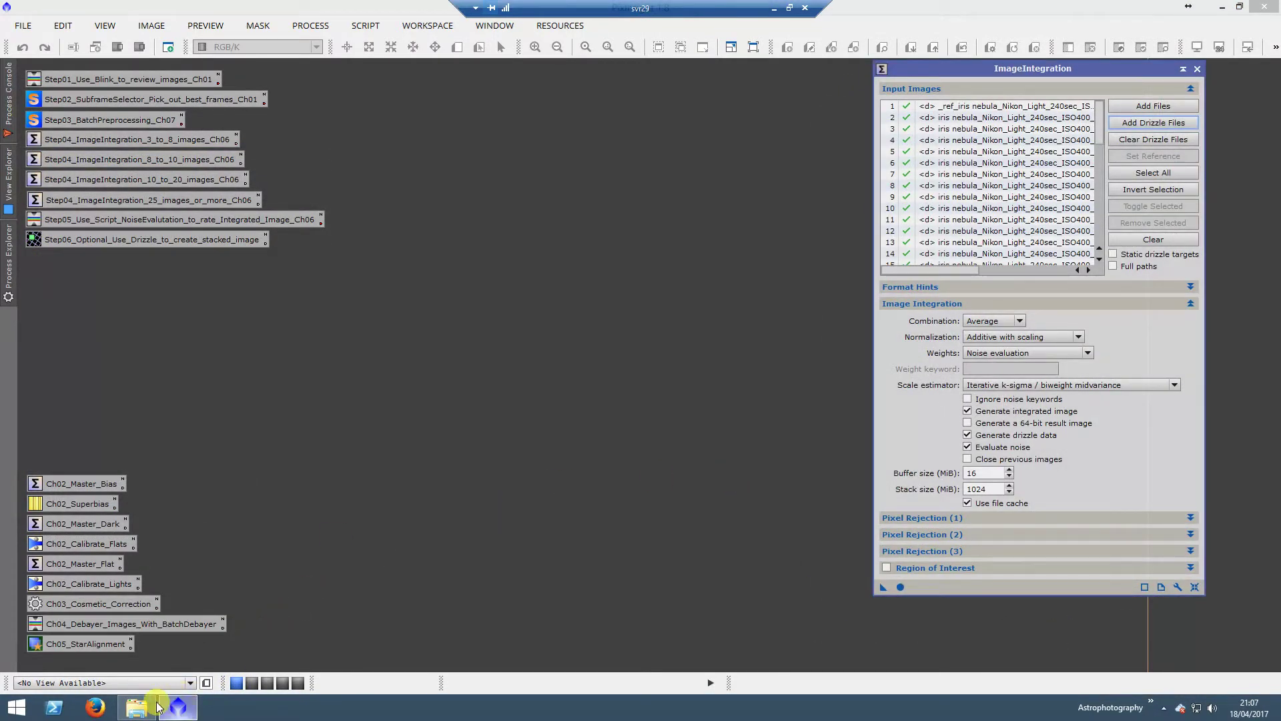
pyautogui.click(136, 707)
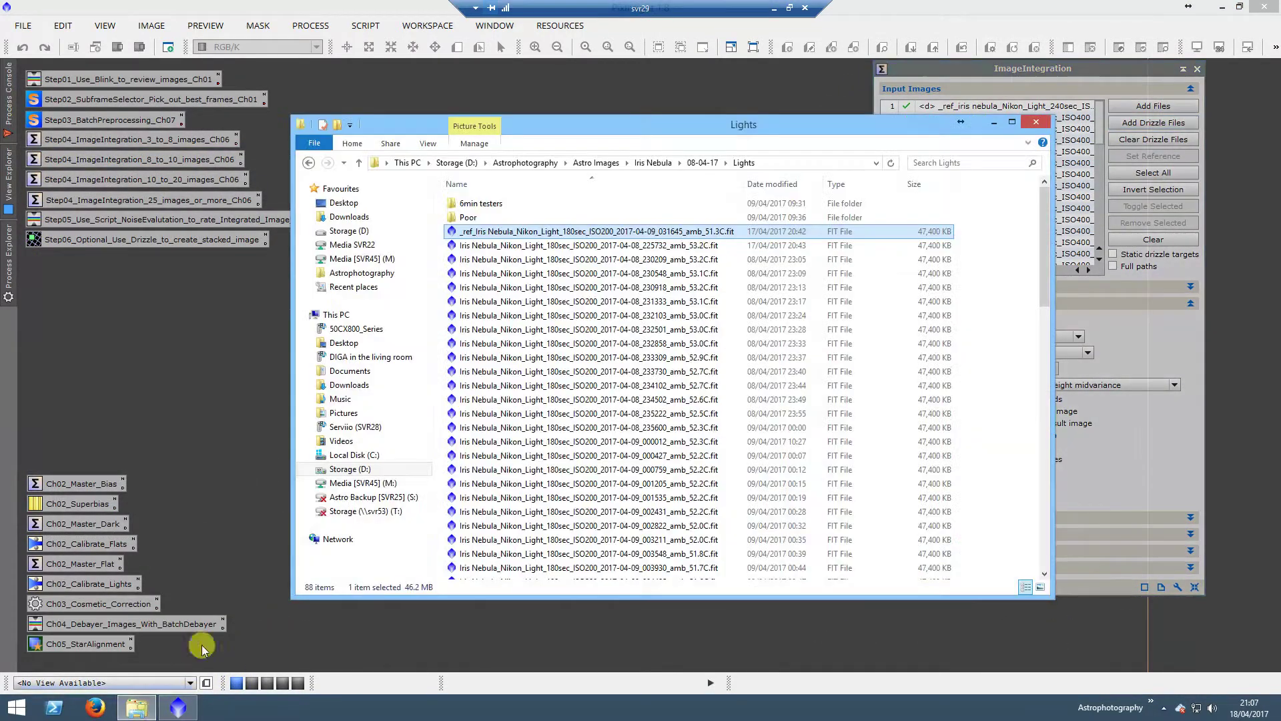
pyautogui.click(653, 163)
pyautogui.click(526, 162)
pyautogui.doubleClick(474, 329)
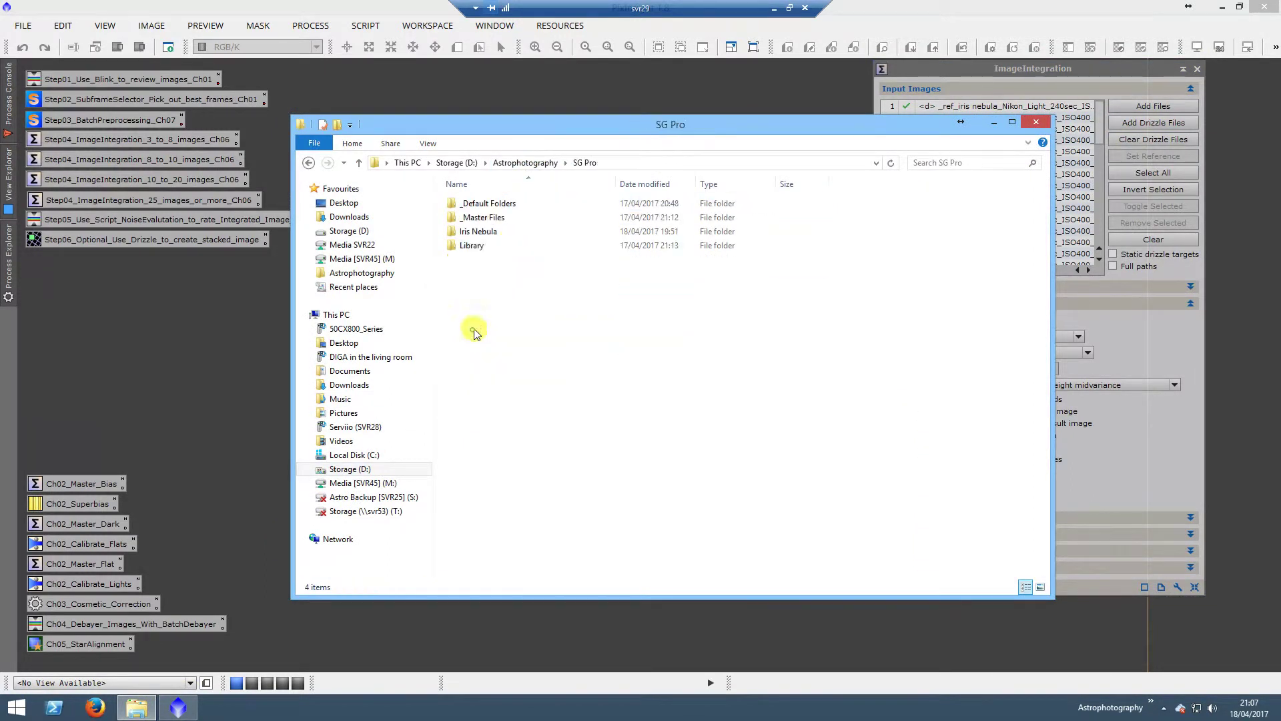
pyautogui.doubleClick(494, 232)
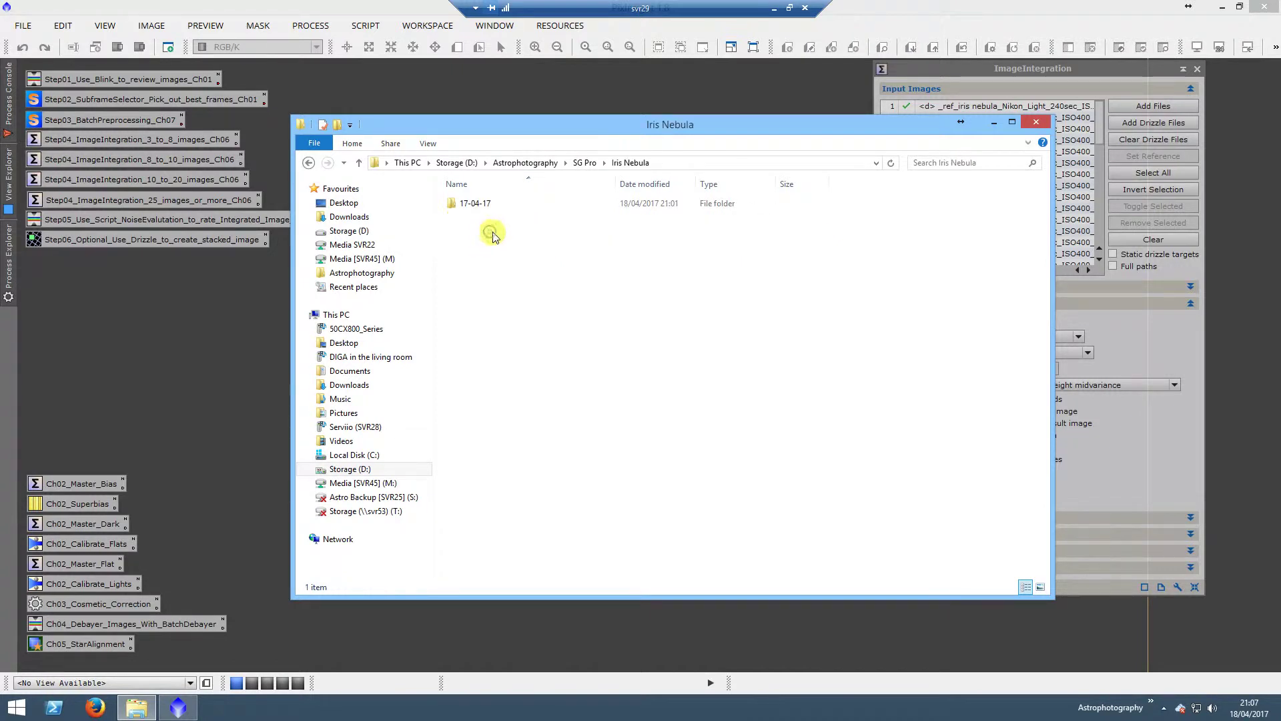
pyautogui.doubleClick(476, 203)
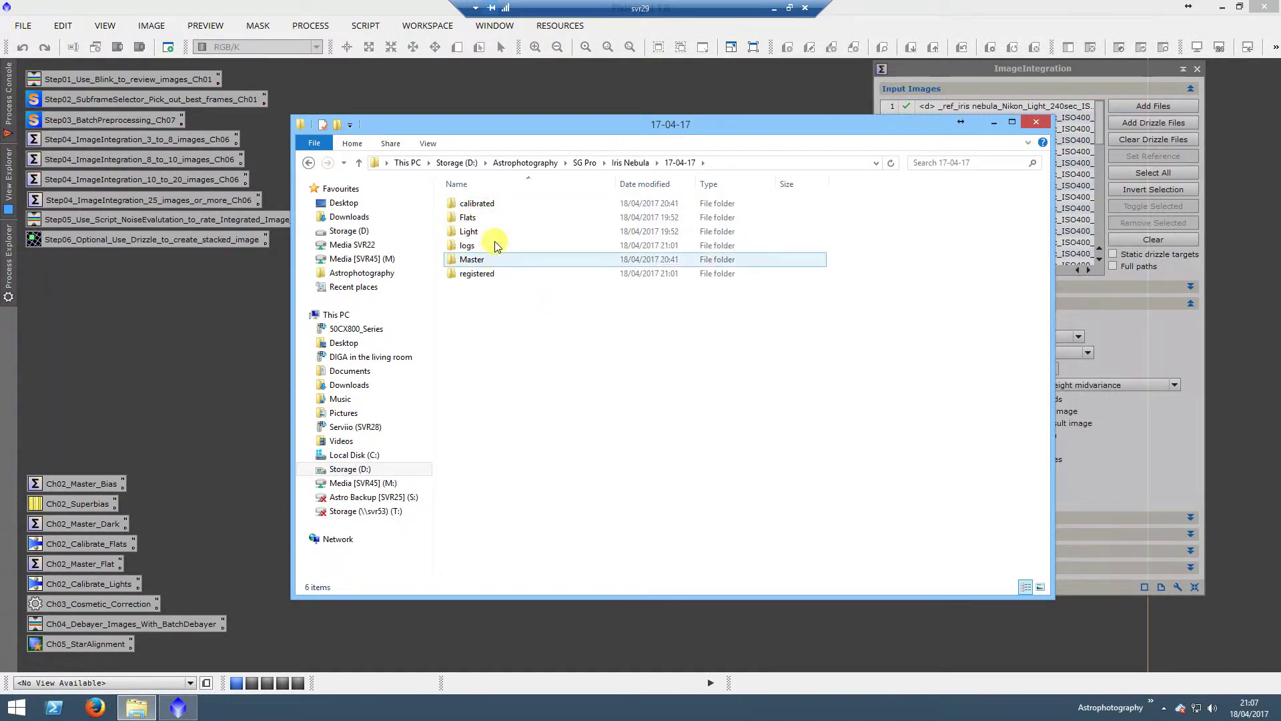
# Open calibrated > light > debayered and look through the 44 debayered XISF frames
pyautogui.click(482, 275)
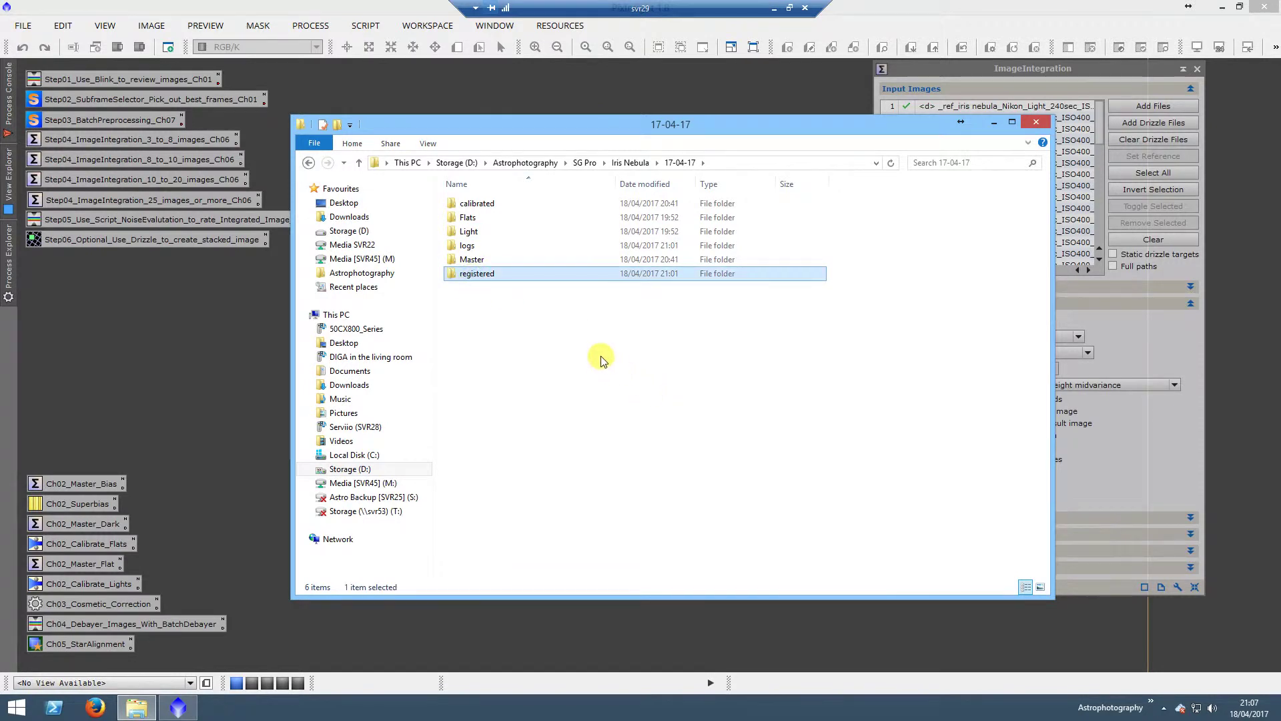
pyautogui.doubleClick(482, 204)
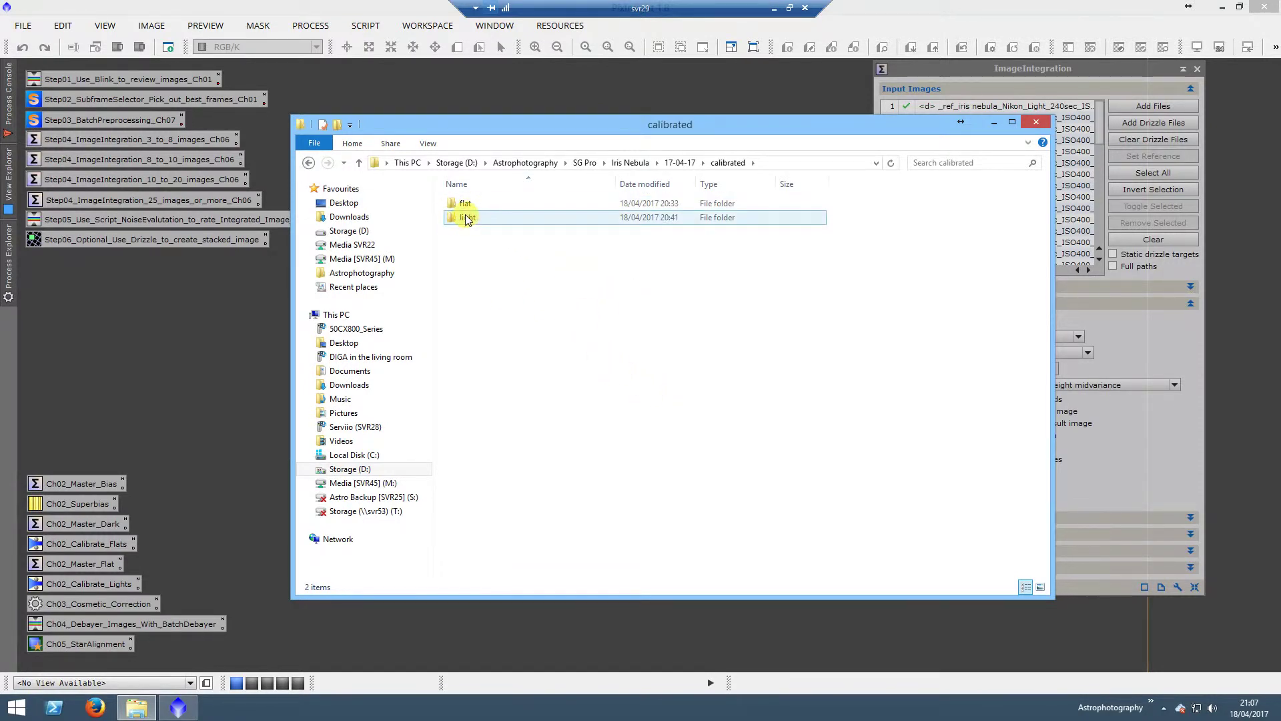
pyautogui.doubleClick(467, 218)
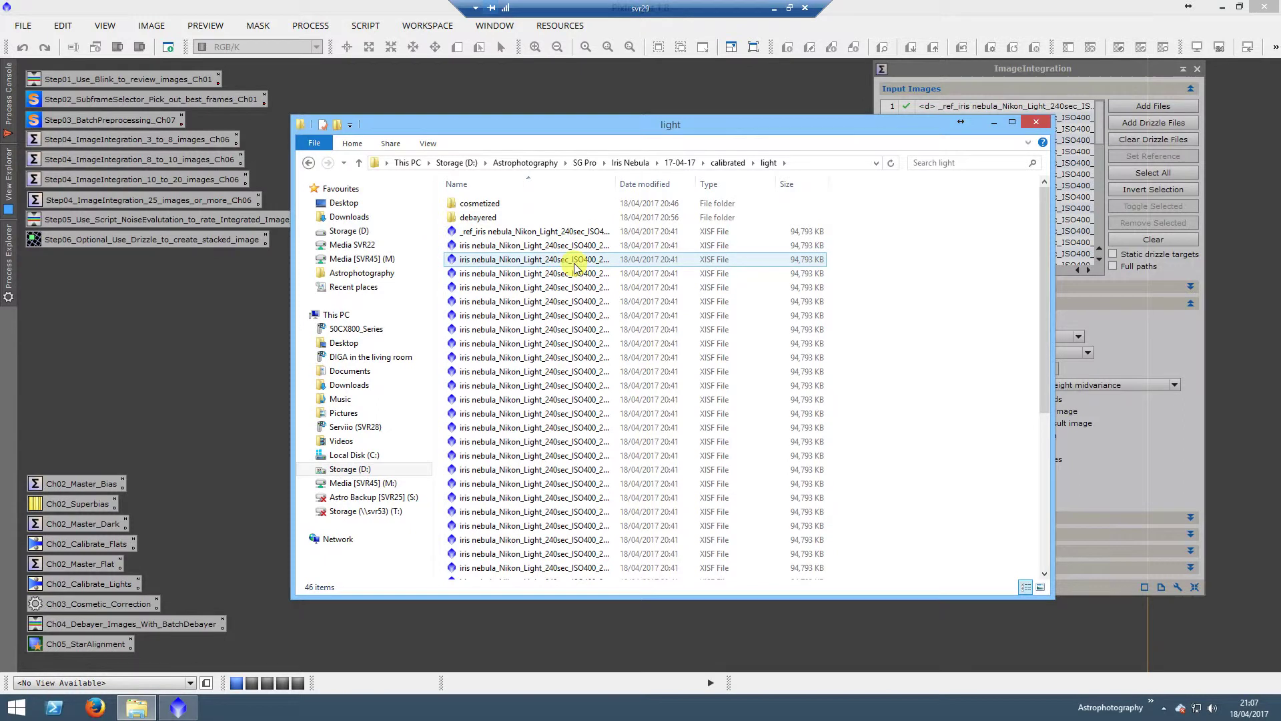
pyautogui.doubleClick(478, 216)
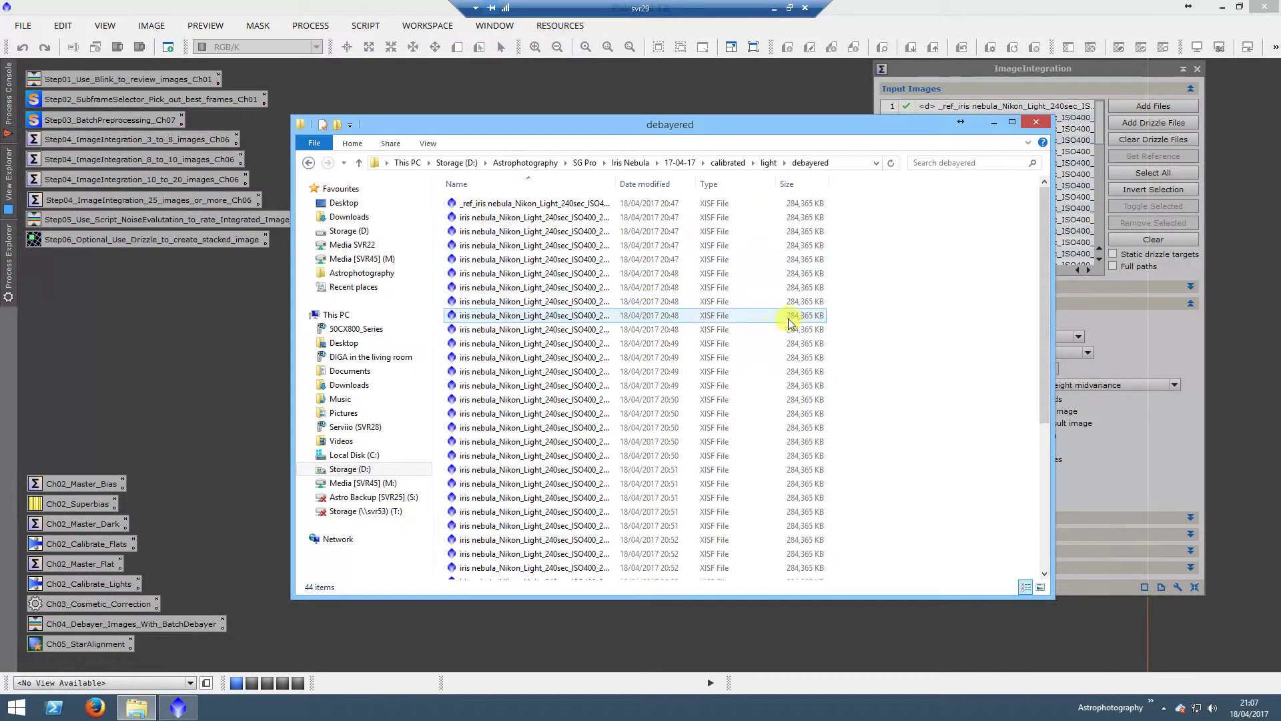
pyautogui.moveTo(1043, 280); pyautogui.dragTo(1044, 234)
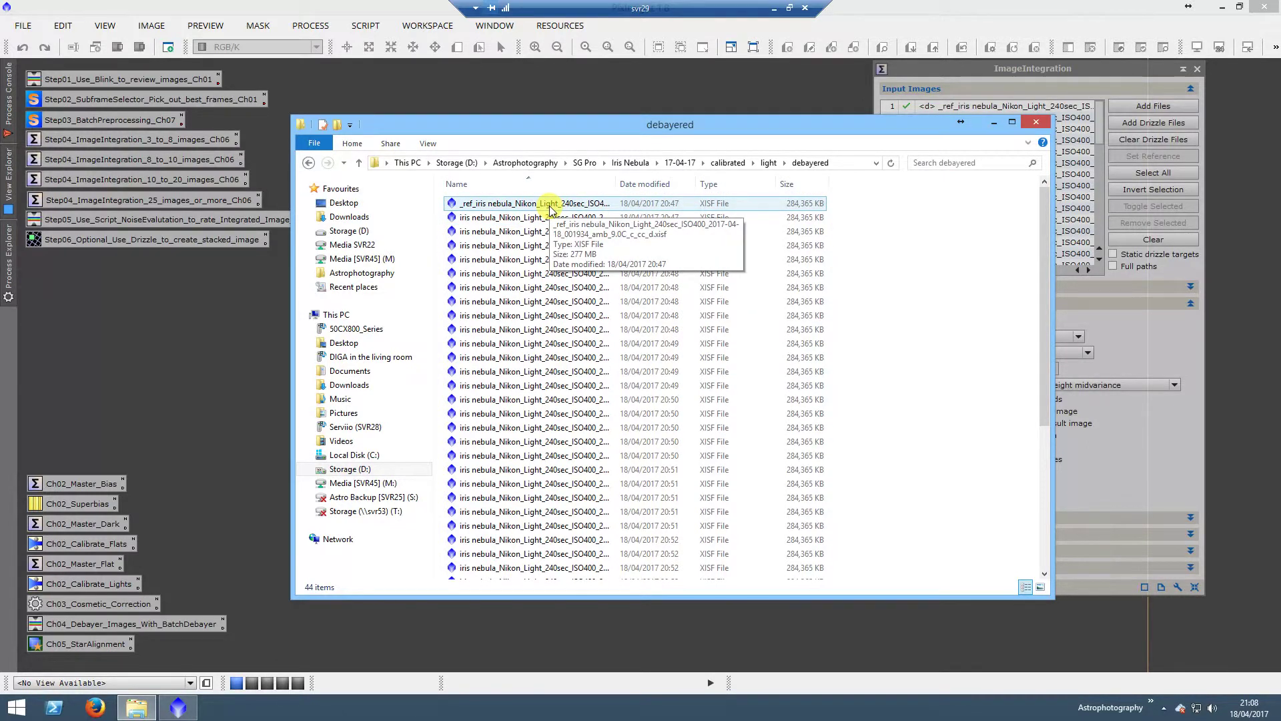
pyautogui.click(527, 209)
pyautogui.moveTo(1044, 290); pyautogui.dragTo(1043, 392)
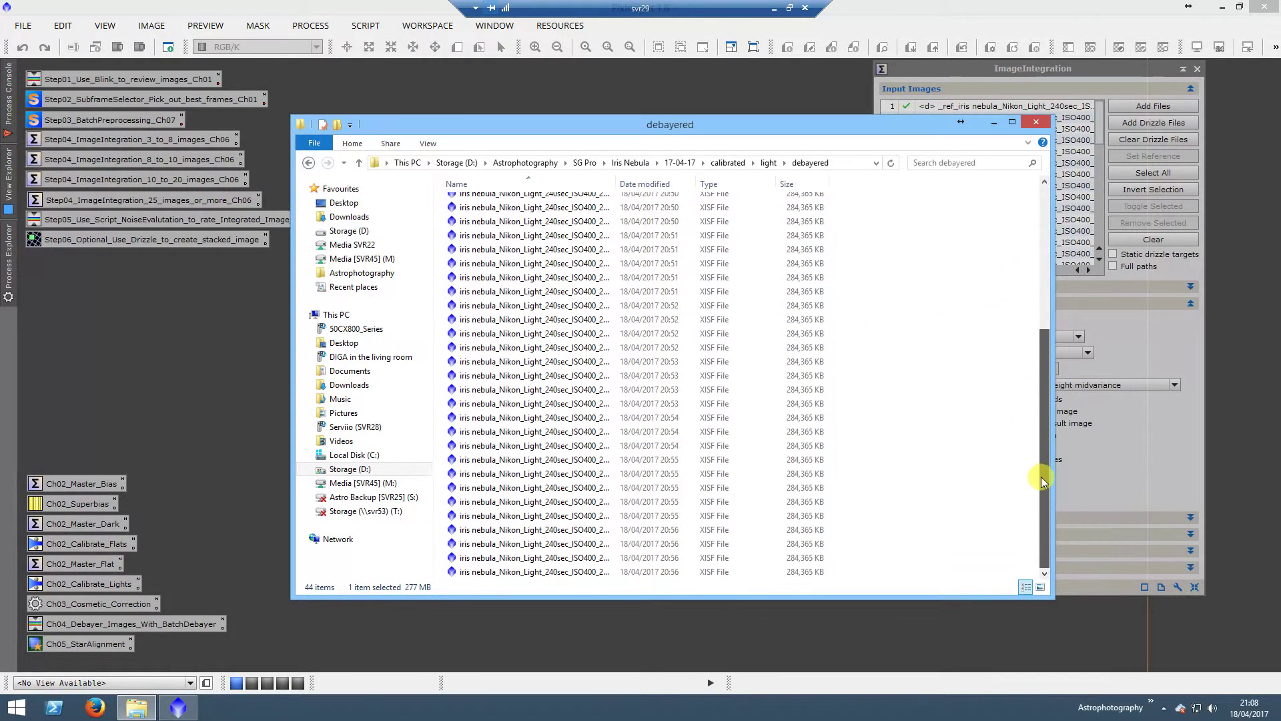
pyautogui.moveTo(1058, 472); pyautogui.dragTo(987, 262)
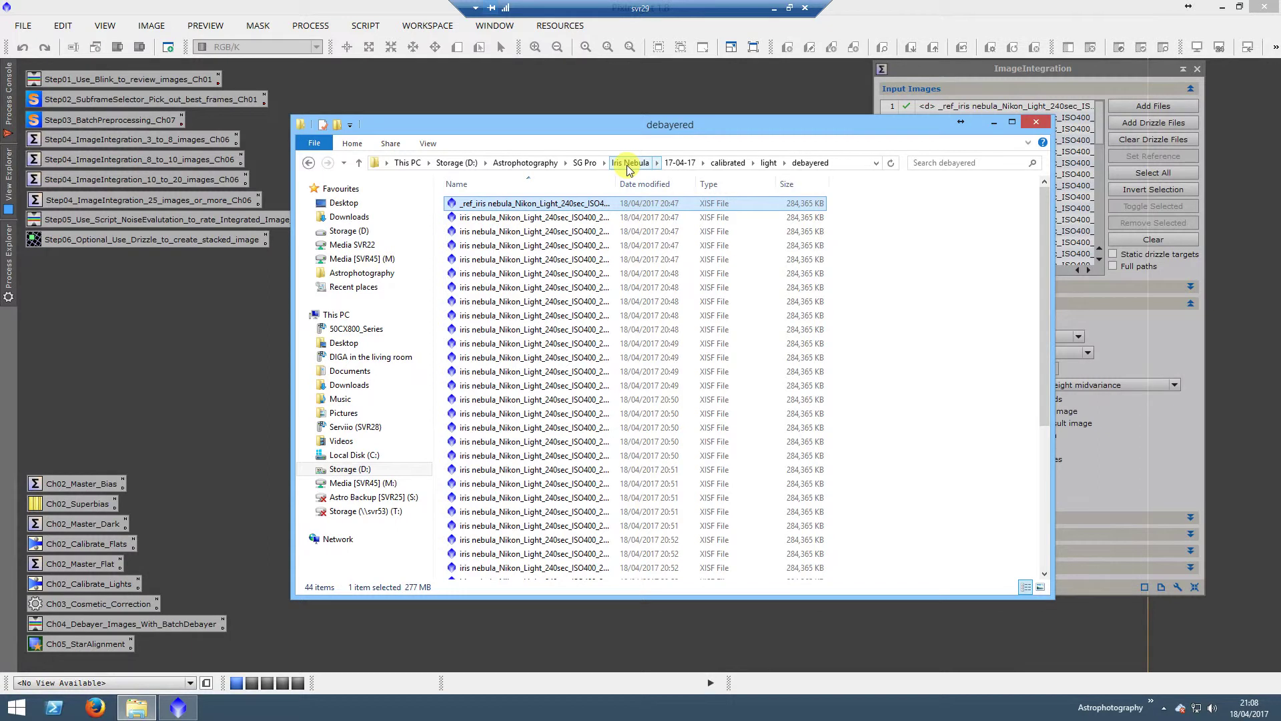
pyautogui.click(993, 124)
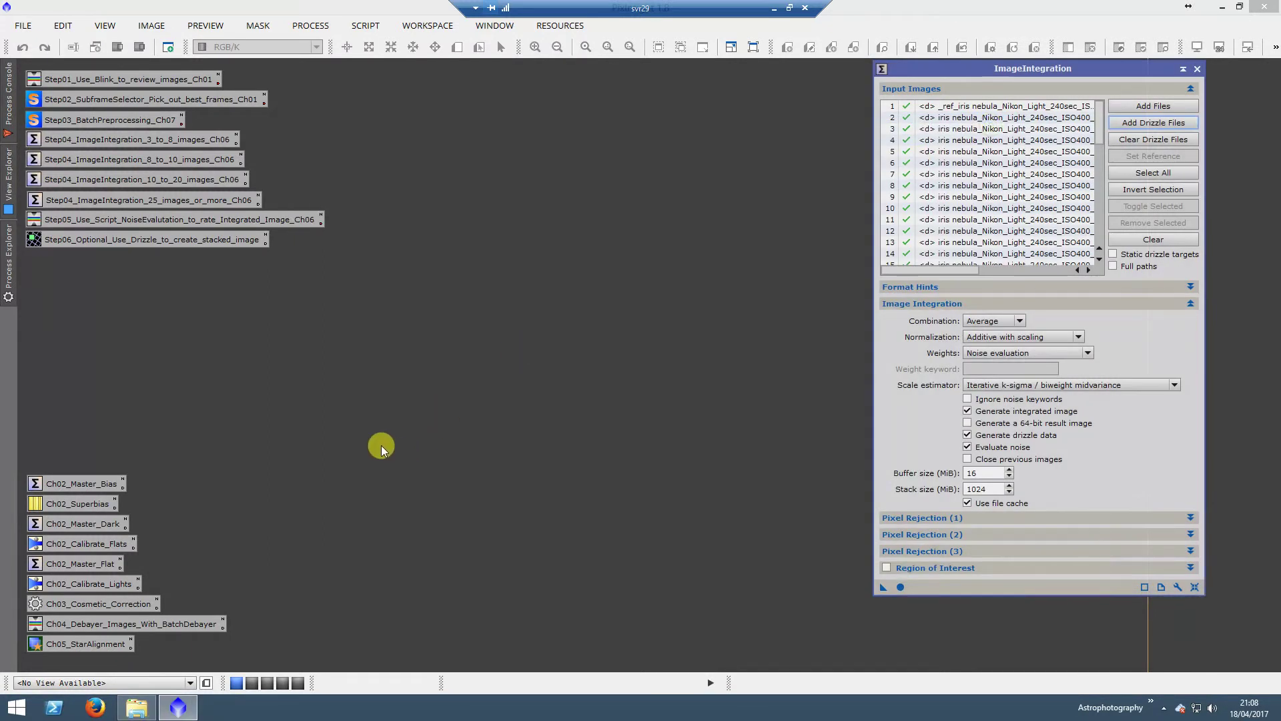